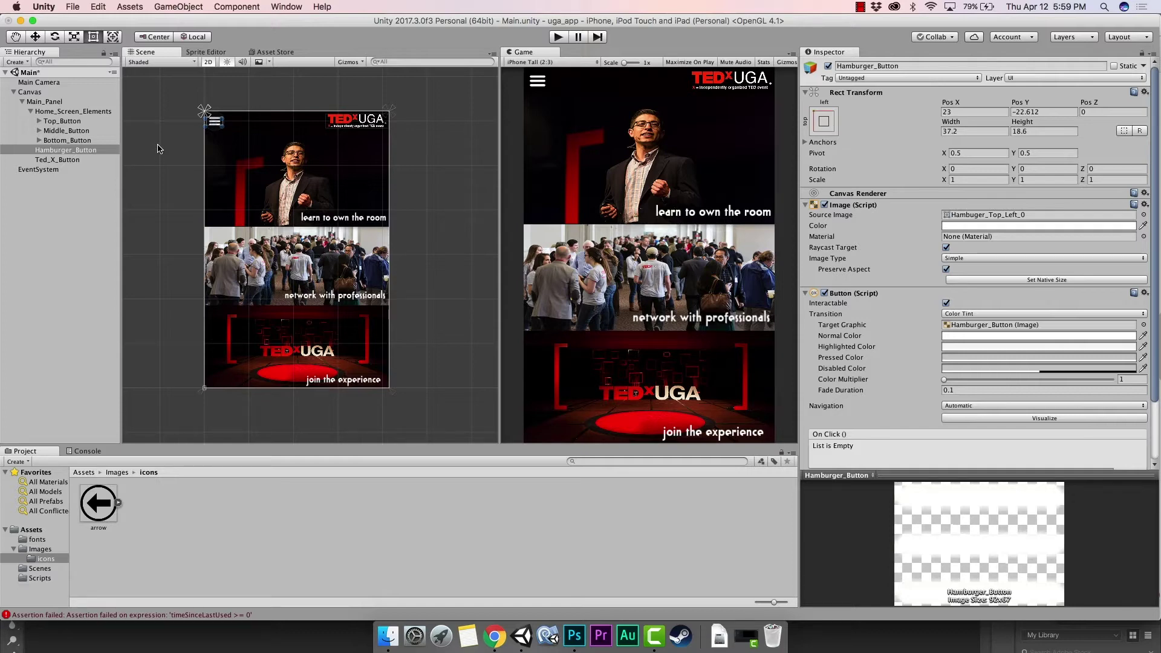
# Step: Add a new UI Panel as a child of the Canvas
pyautogui.click(58, 112)
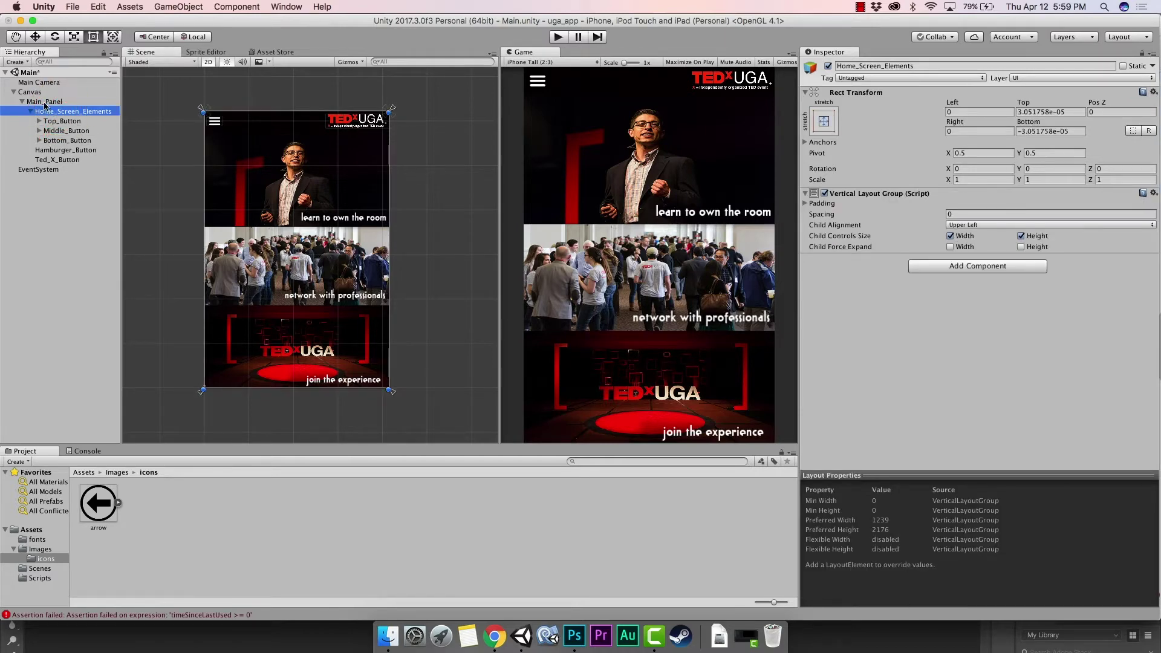
pyautogui.click(47, 102)
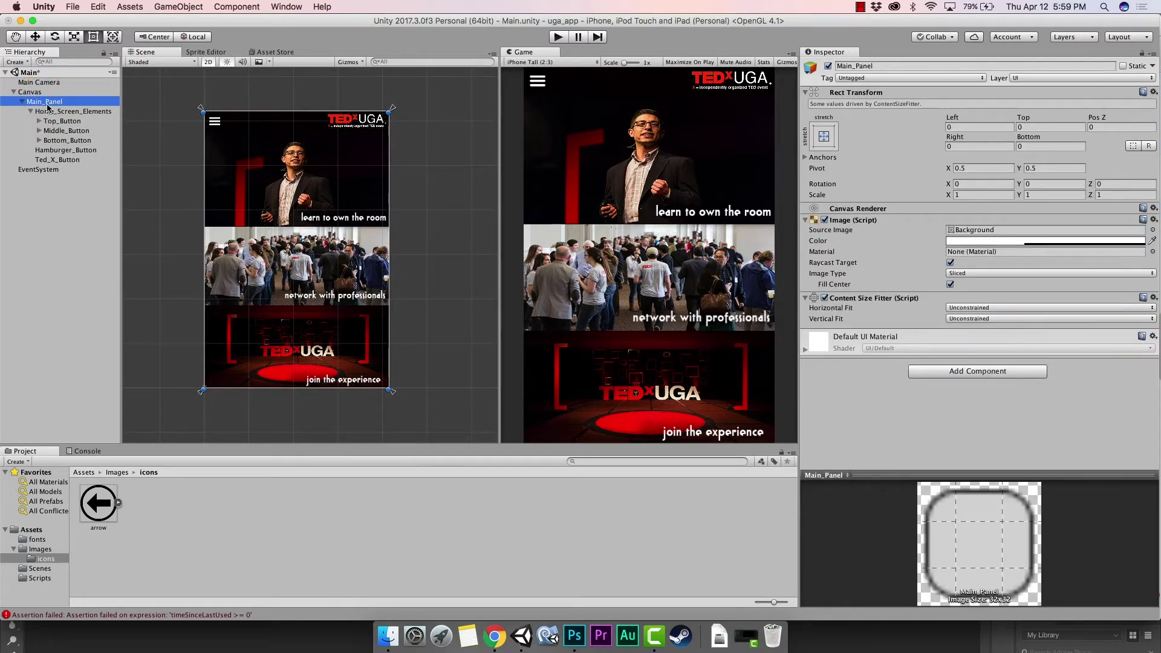
pyautogui.click(40, 92)
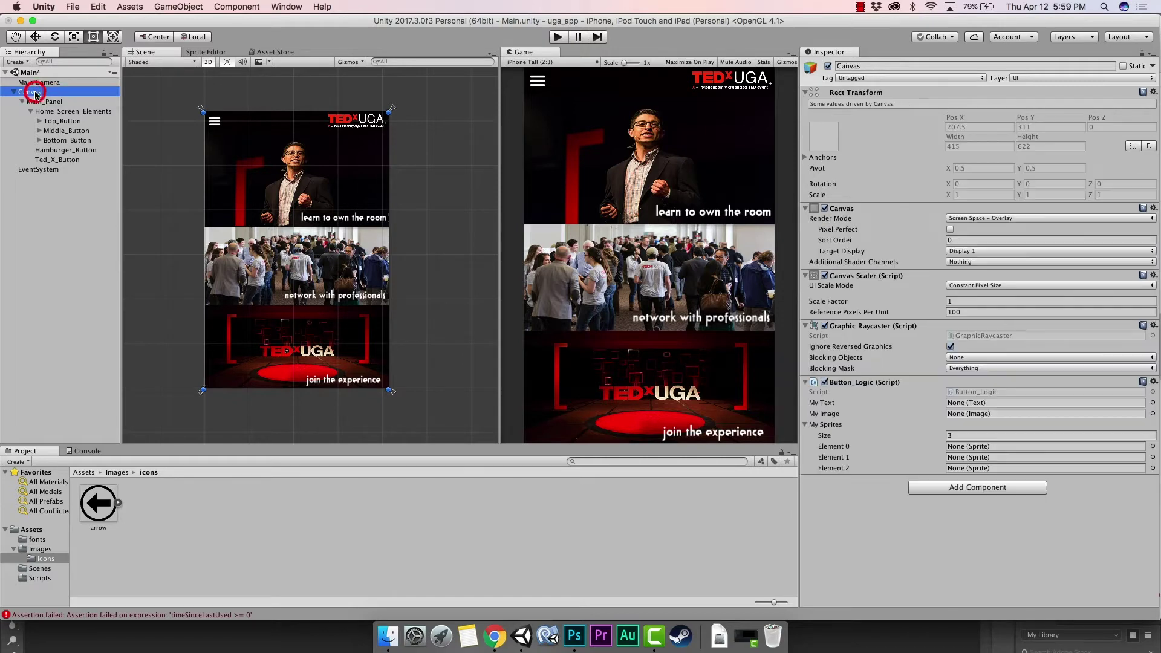
pyautogui.rightClick(40, 92)
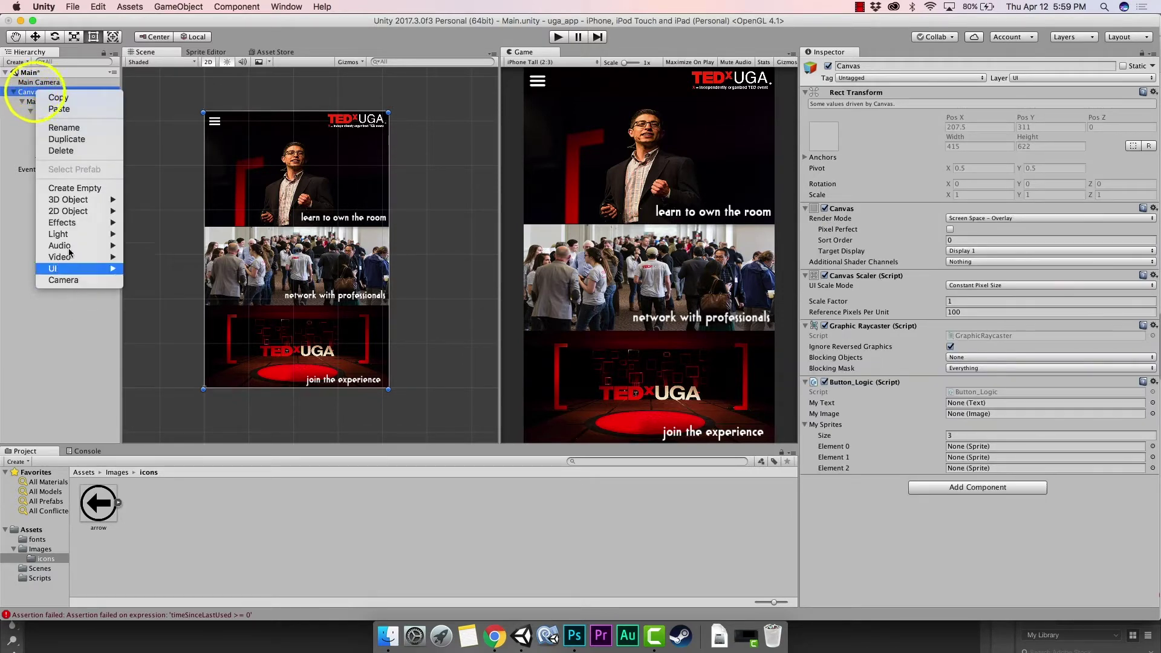
pyautogui.click(13, 114)
pyautogui.rightClick(32, 95)
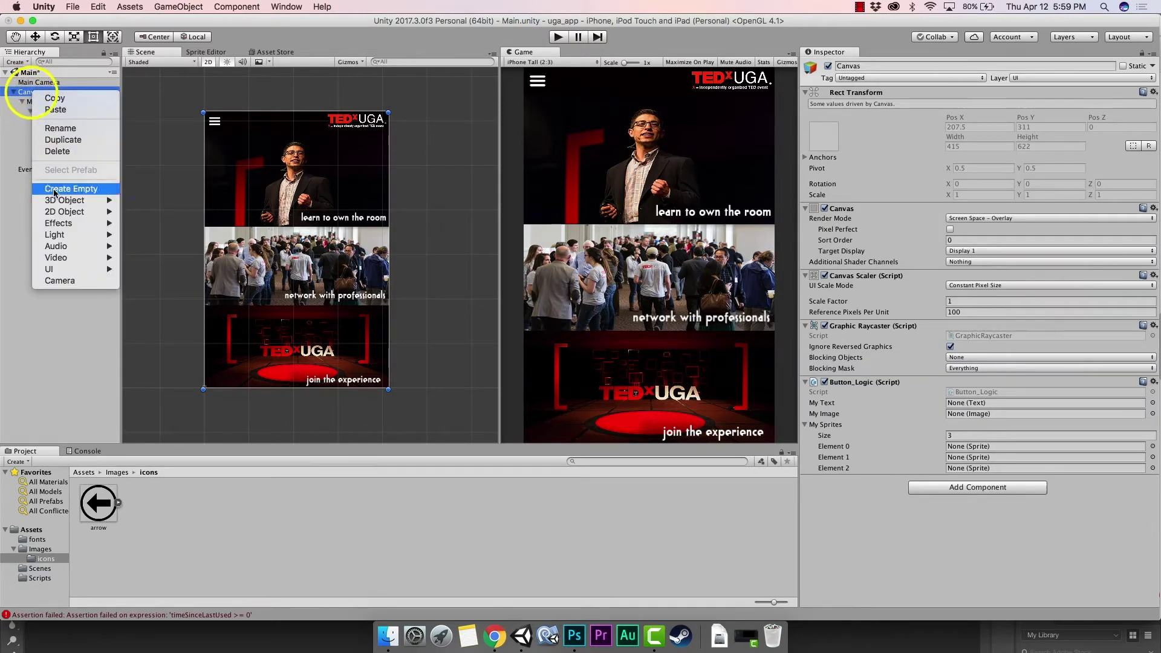
pyautogui.moveTo(61, 269)
pyautogui.click(163, 383)
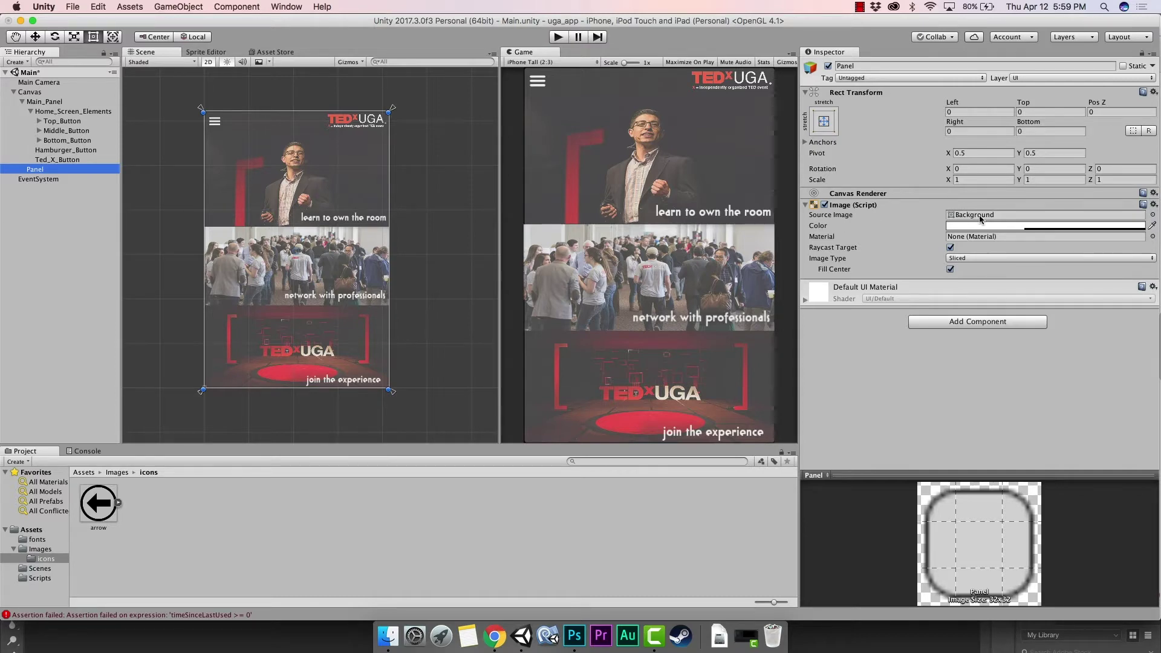
# Step: Set the Panel's Image colour to fully opaque white (FFFFFFFF)
pyautogui.click(1001, 228)
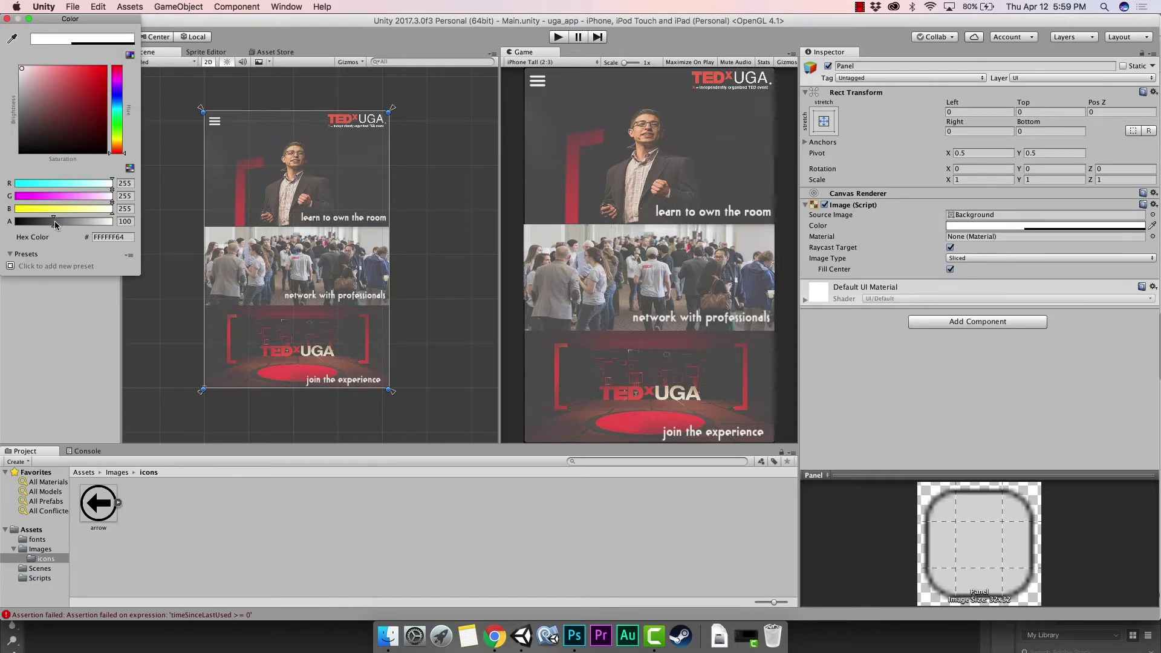
pyautogui.click(124, 221)
pyautogui.moveTo(65, 222); pyautogui.dragTo(127, 225)
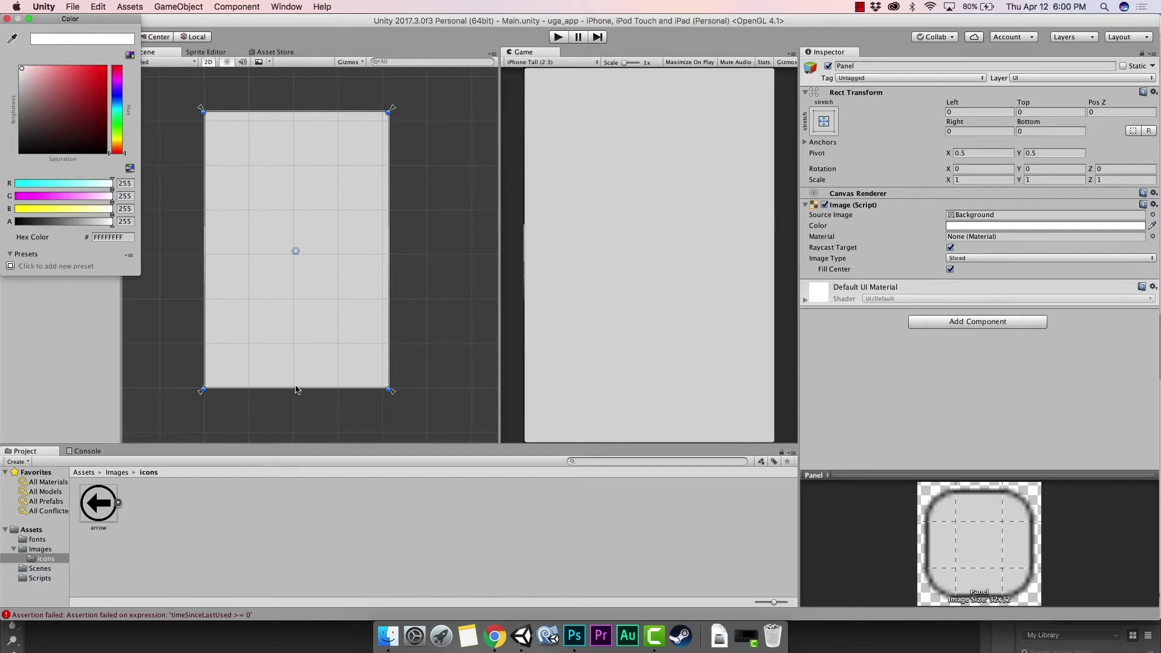
# Step: Pull the Panel's bottom edge up and right edge left, giving Right 230.3188 and Bottom 233.05
pyautogui.moveTo(281, 391); pyautogui.dragTo(280, 278)
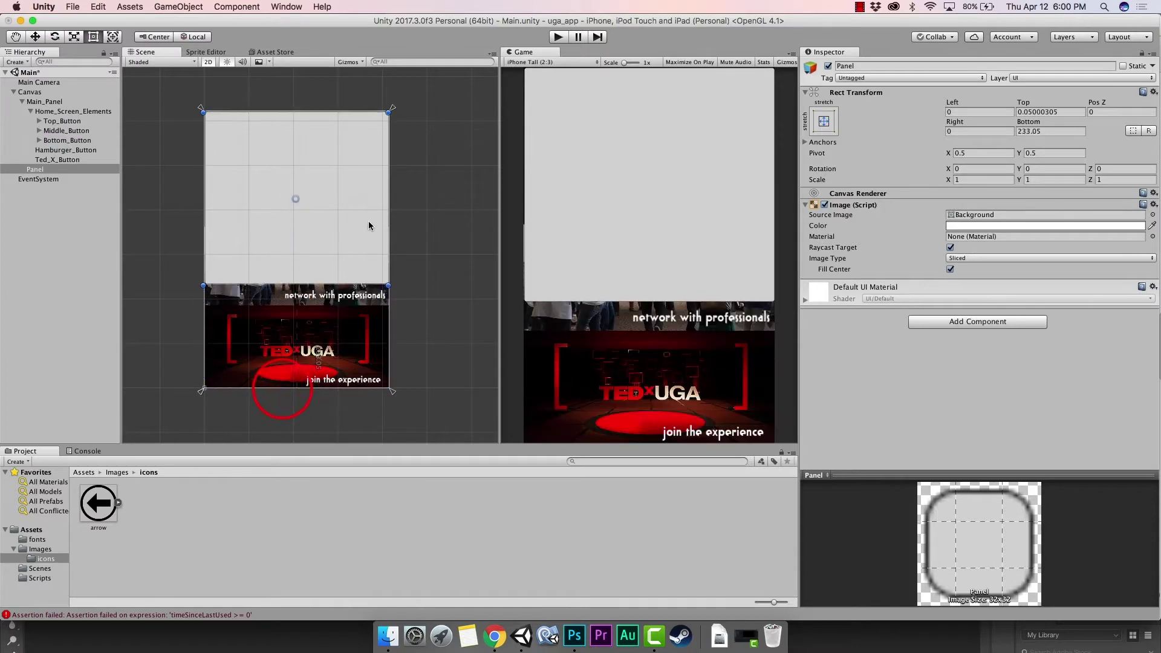
pyautogui.moveTo(390, 189); pyautogui.dragTo(288, 182)
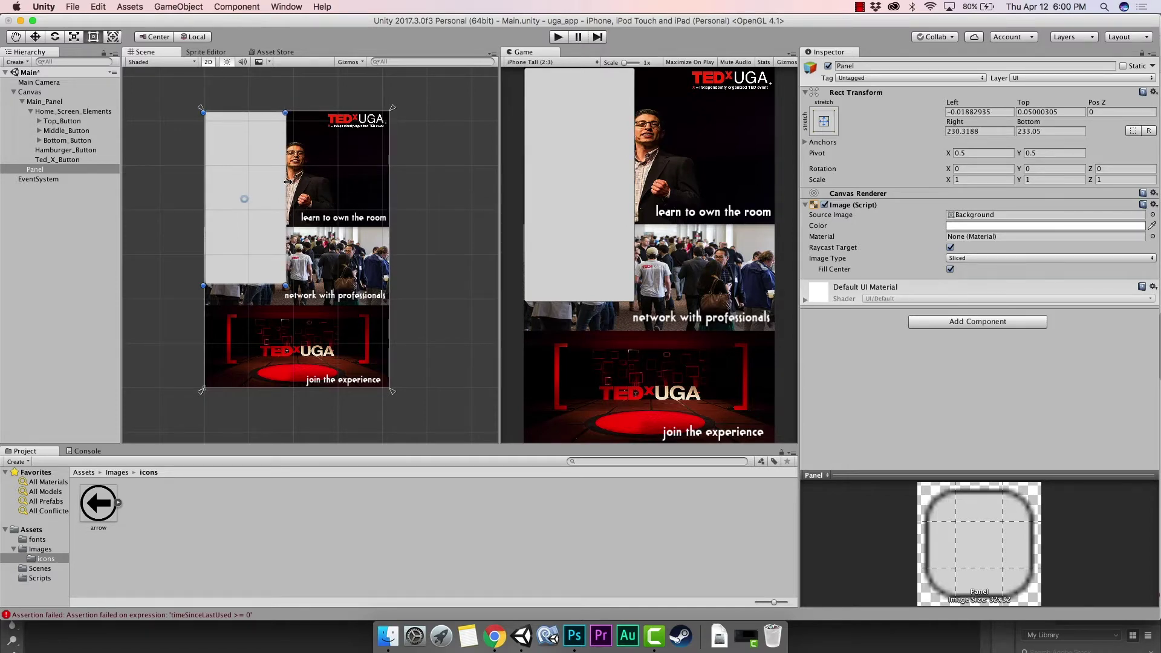
pyautogui.click(494, 636)
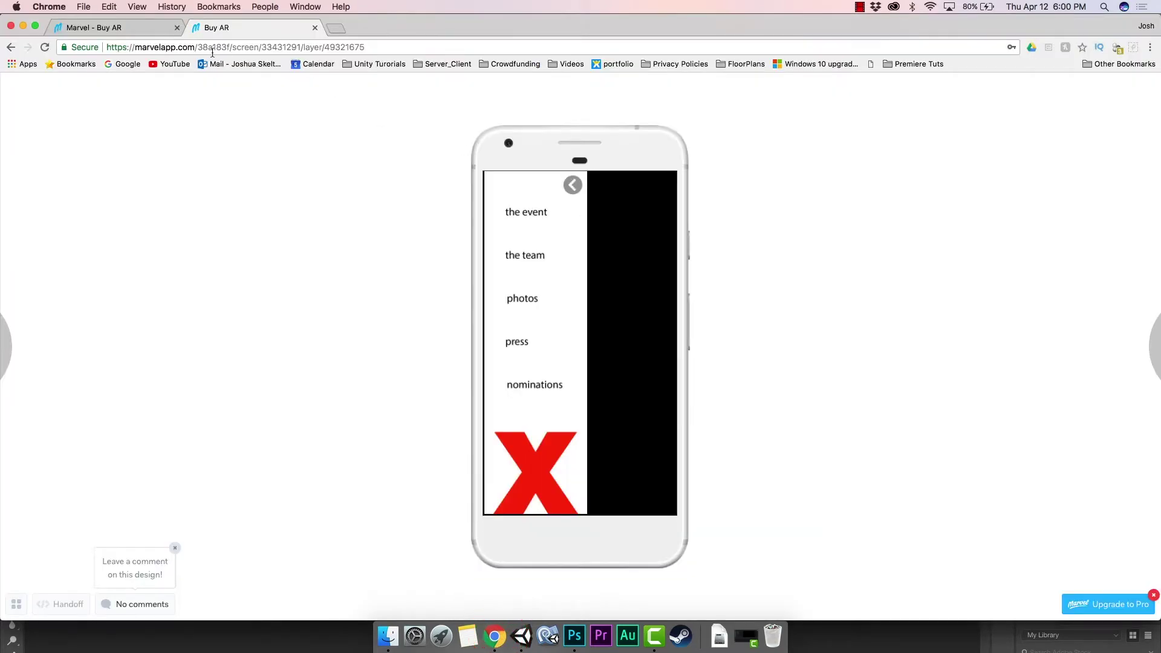
pyautogui.click(44, 47)
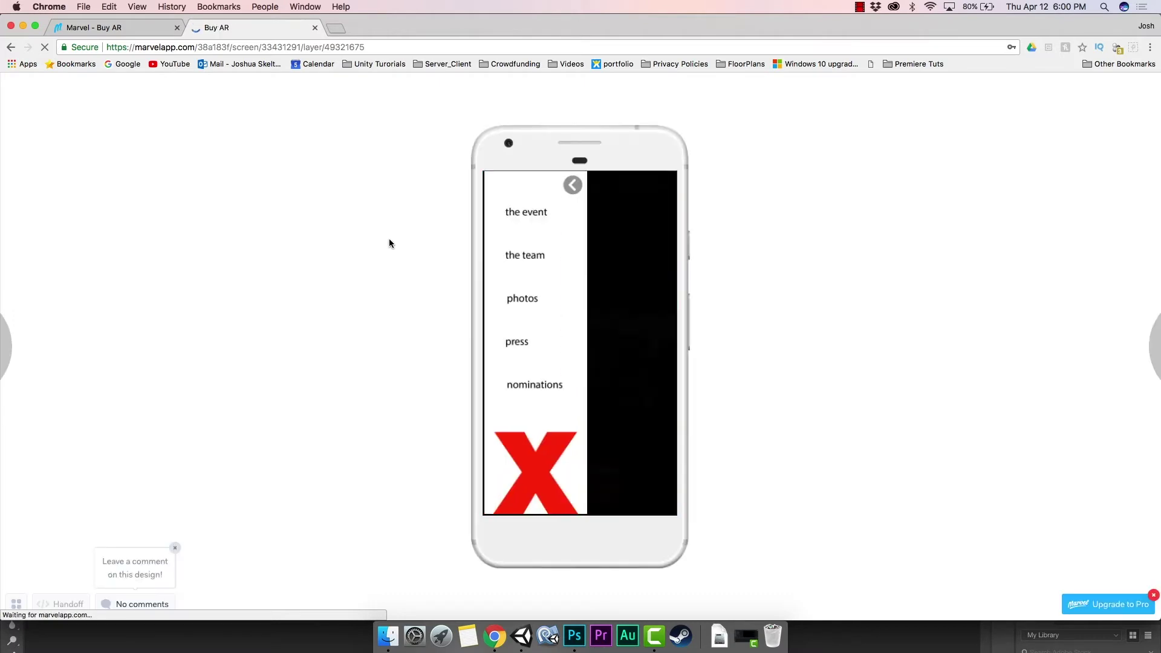
pyautogui.click(572, 186)
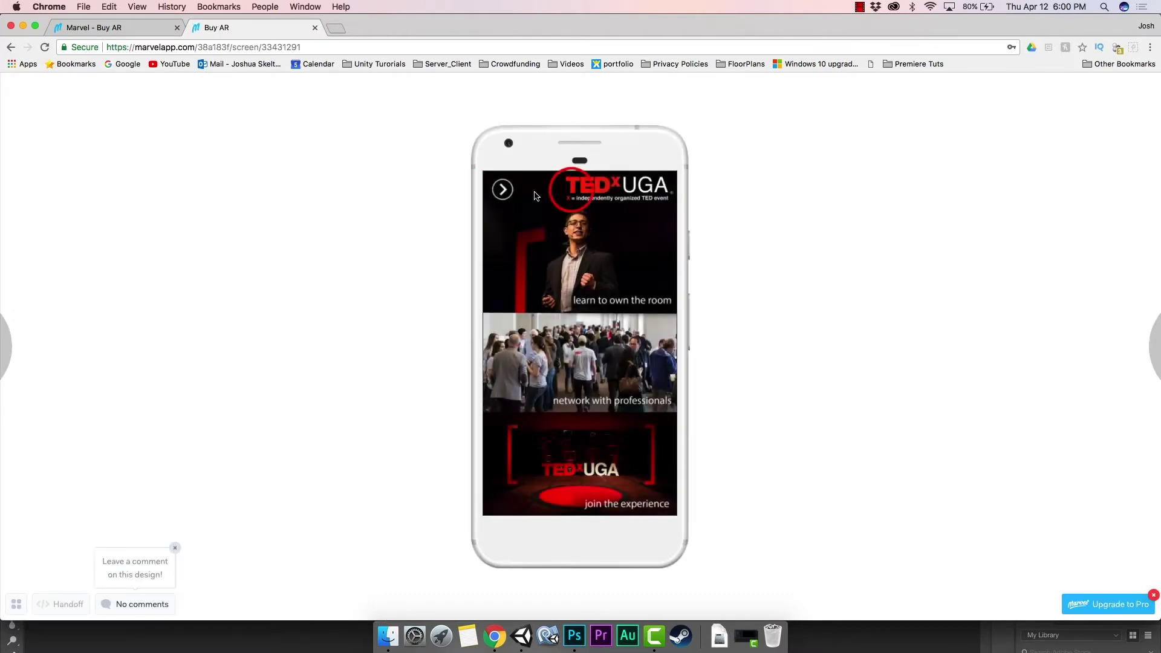
pyautogui.click(502, 193)
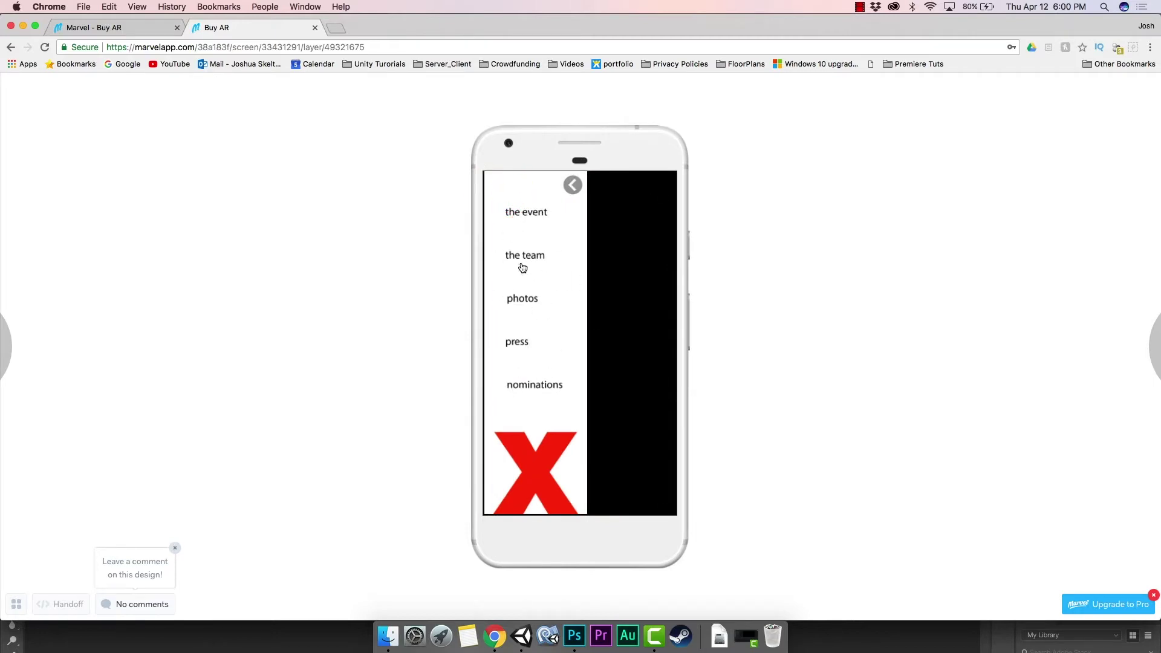
pyautogui.click(573, 185)
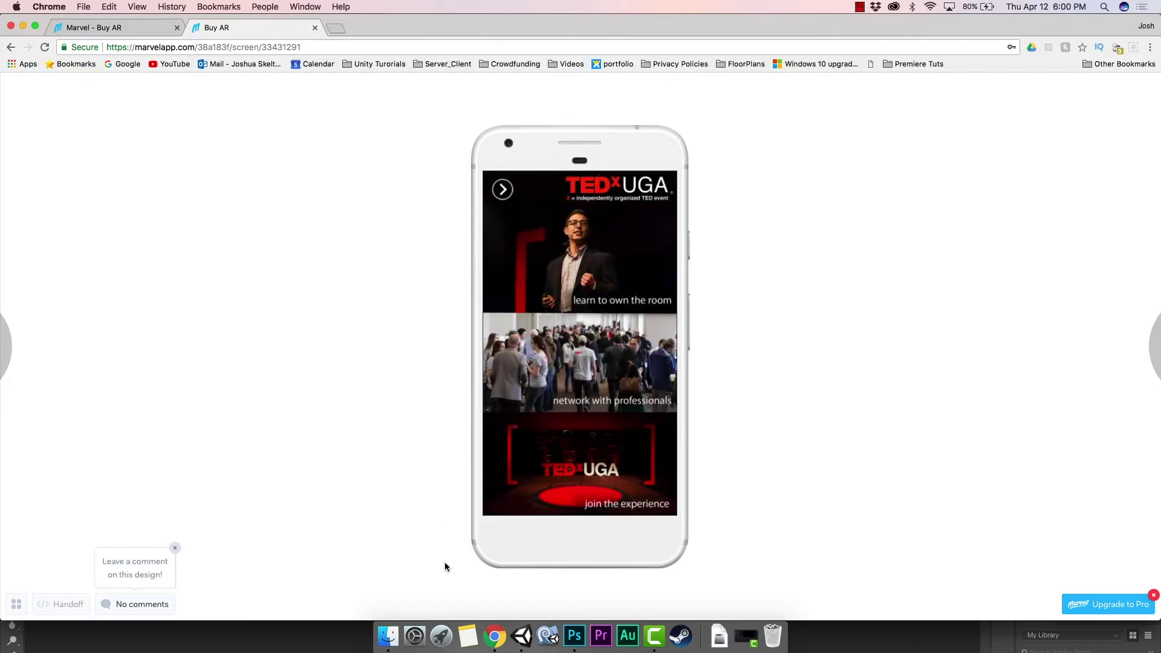
pyautogui.click(521, 636)
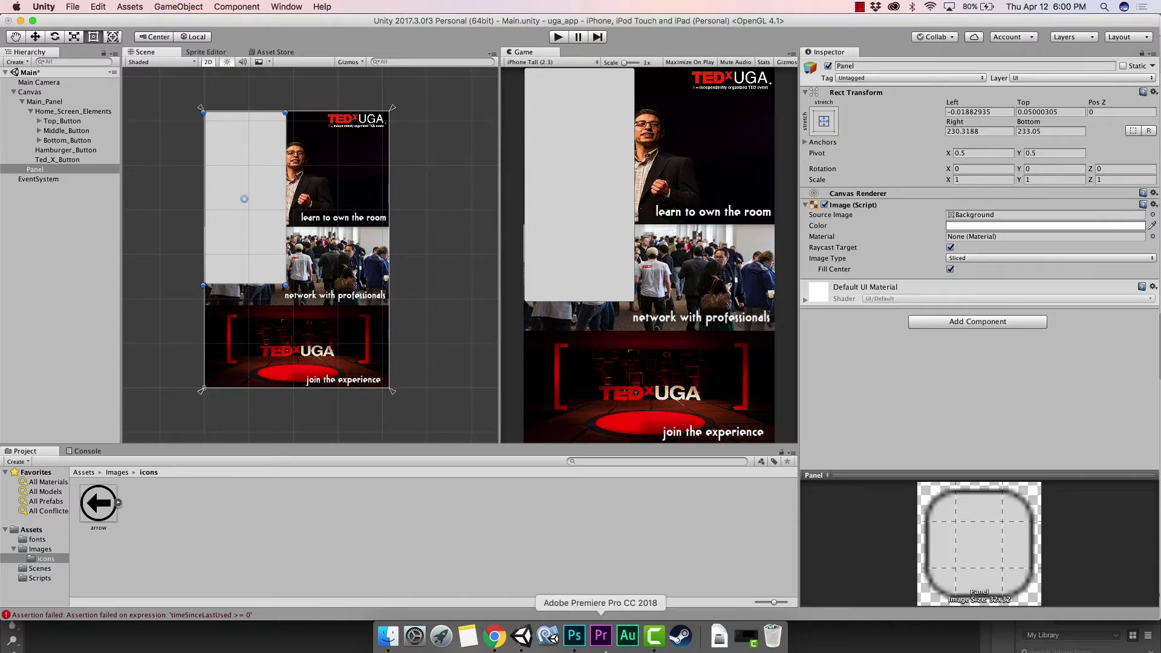
pyautogui.click(495, 635)
pyautogui.click(502, 190)
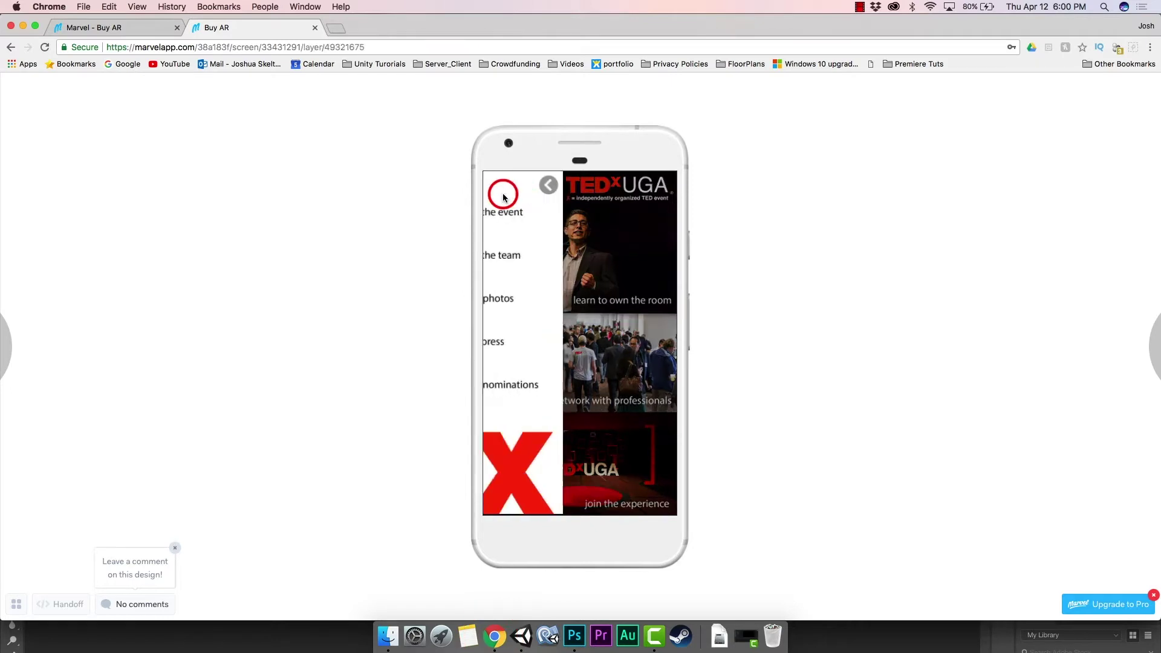
pyautogui.click(506, 209)
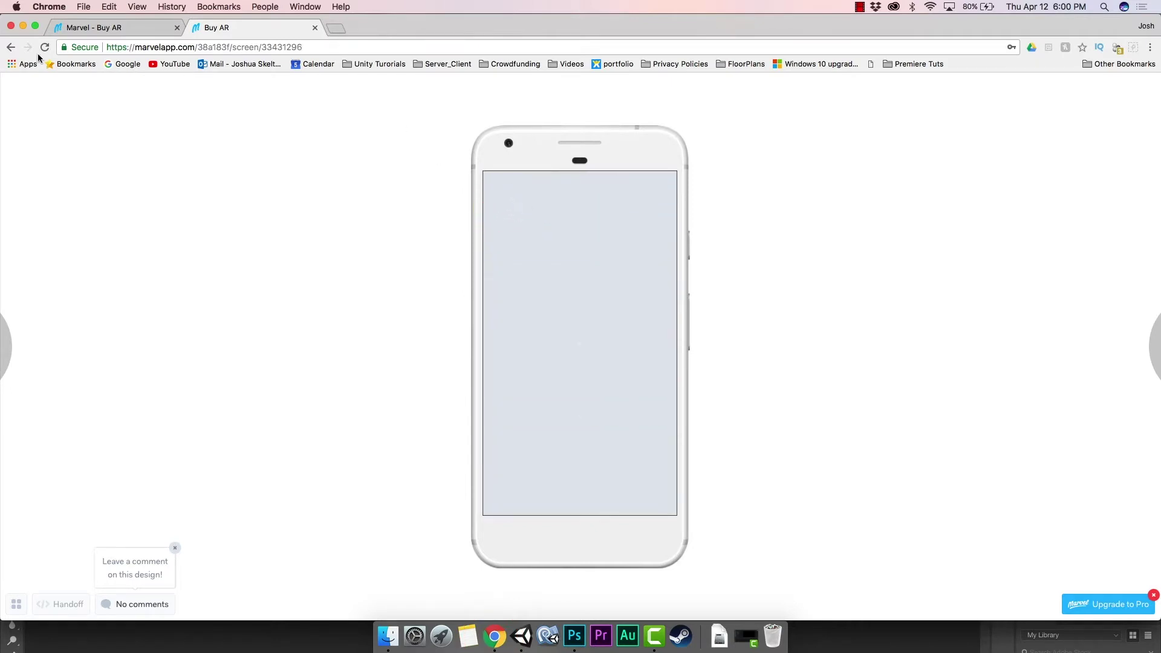
pyautogui.click(10, 47)
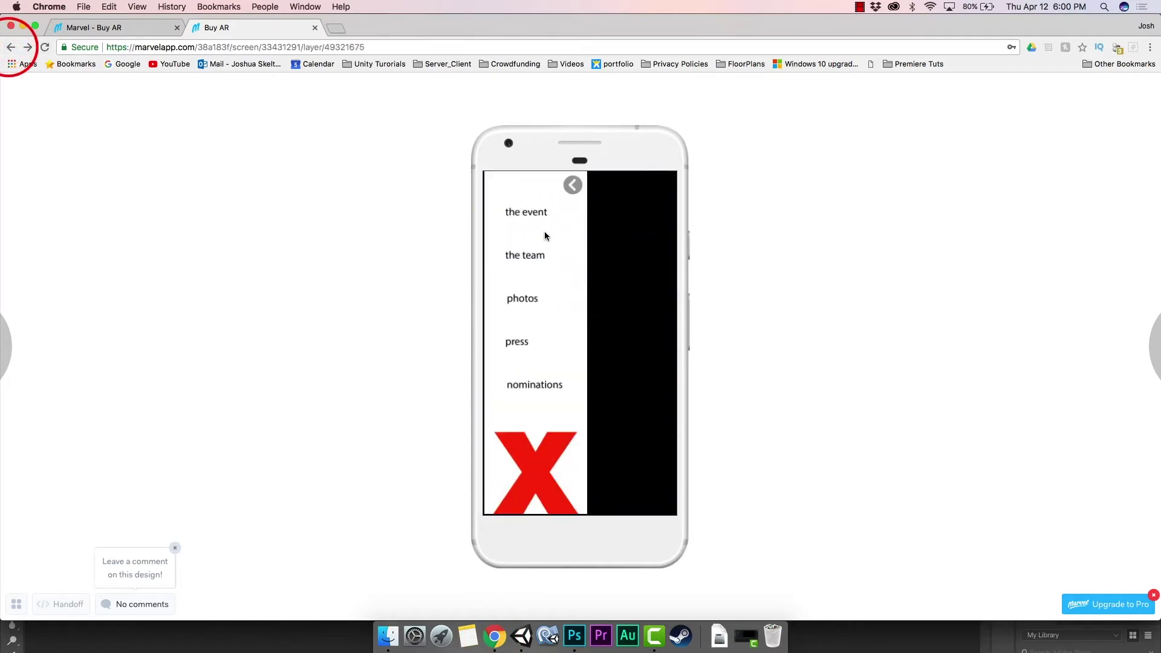
pyautogui.click(441, 208)
pyautogui.click(447, 249)
pyautogui.click(461, 306)
pyautogui.click(461, 341)
pyautogui.click(467, 383)
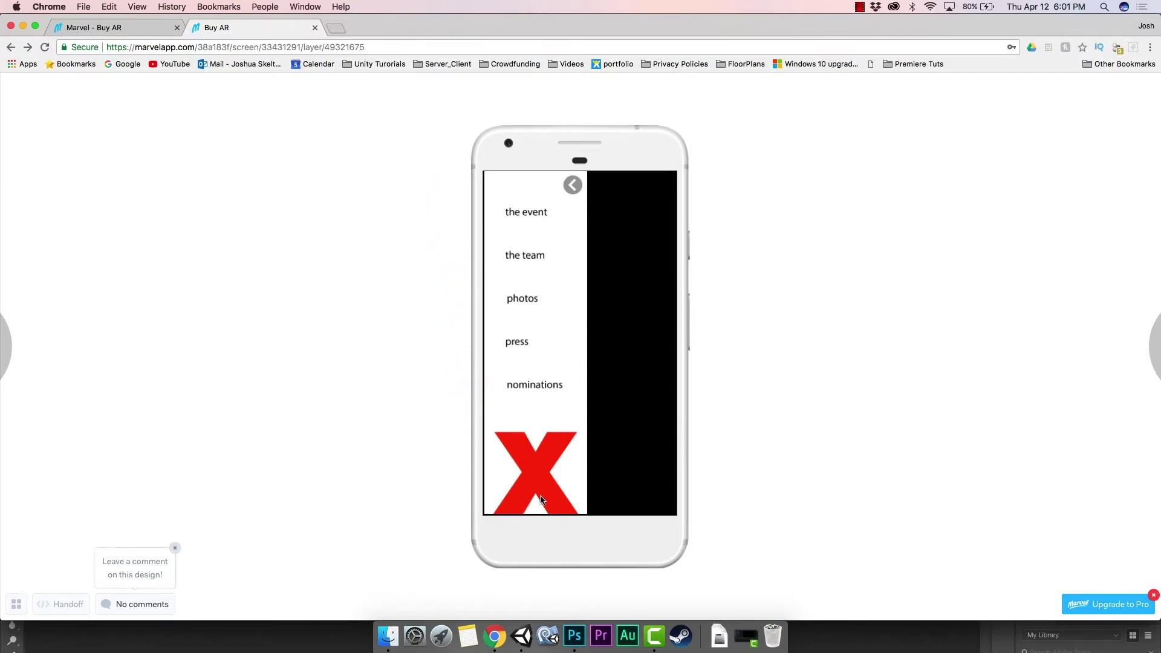
pyautogui.click(522, 636)
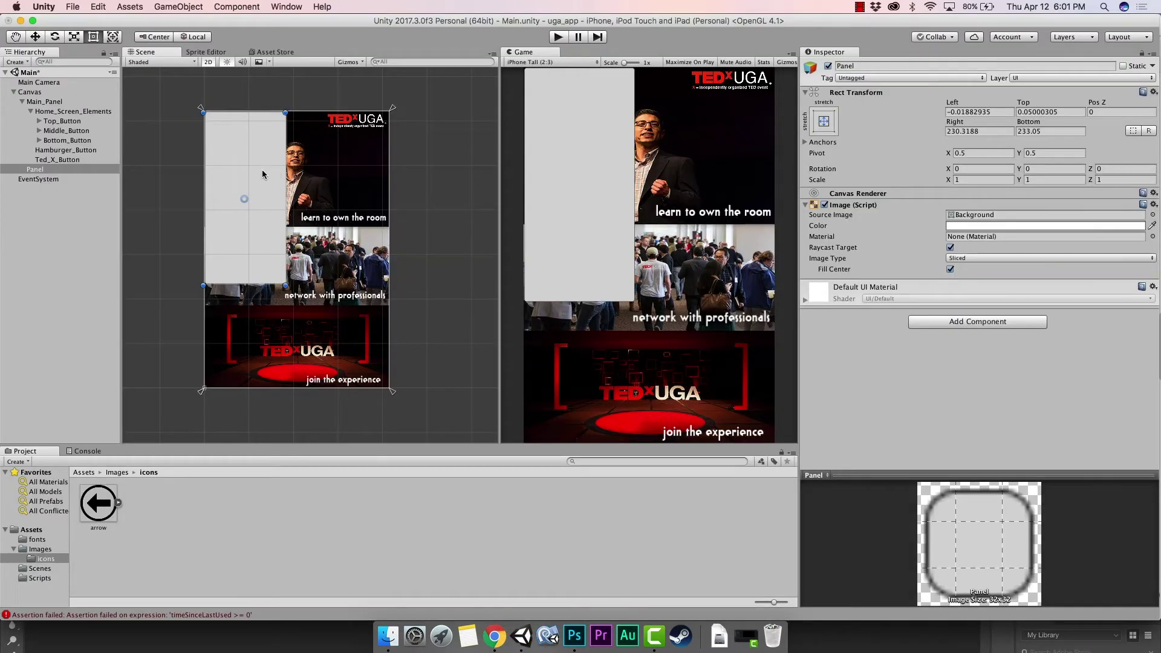
pyautogui.click(495, 636)
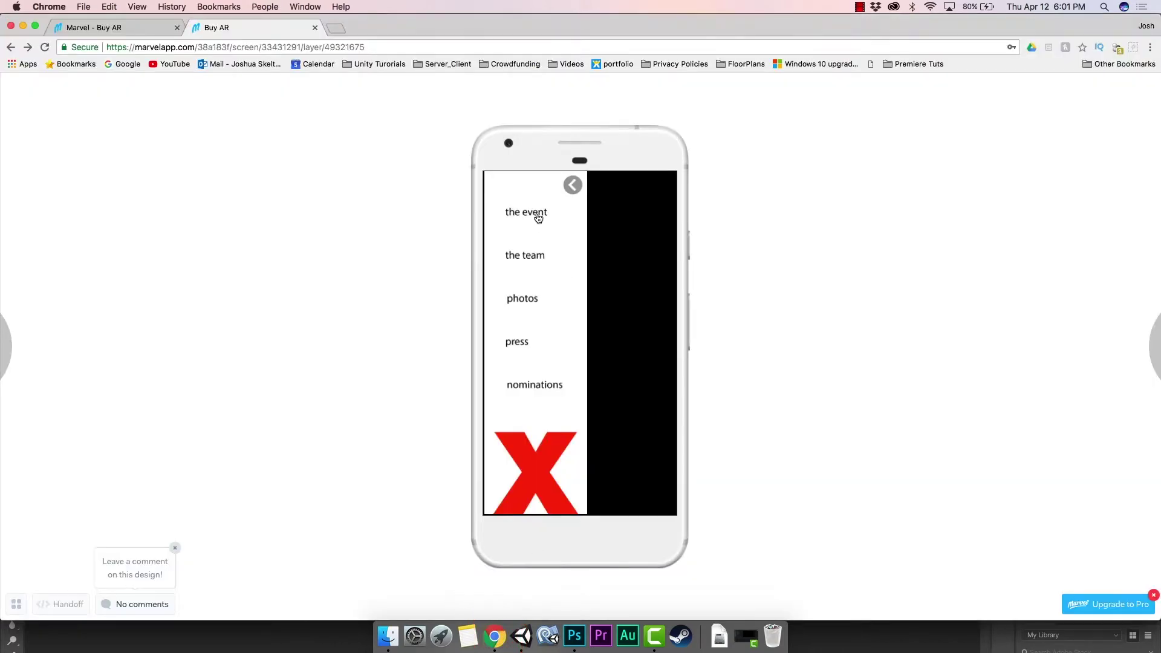
pyautogui.click(520, 641)
# Step: Add a Button inside the Panel, placed at its top and stretched to the panel's full width
pyautogui.click(48, 172)
pyautogui.rightClick(47, 172)
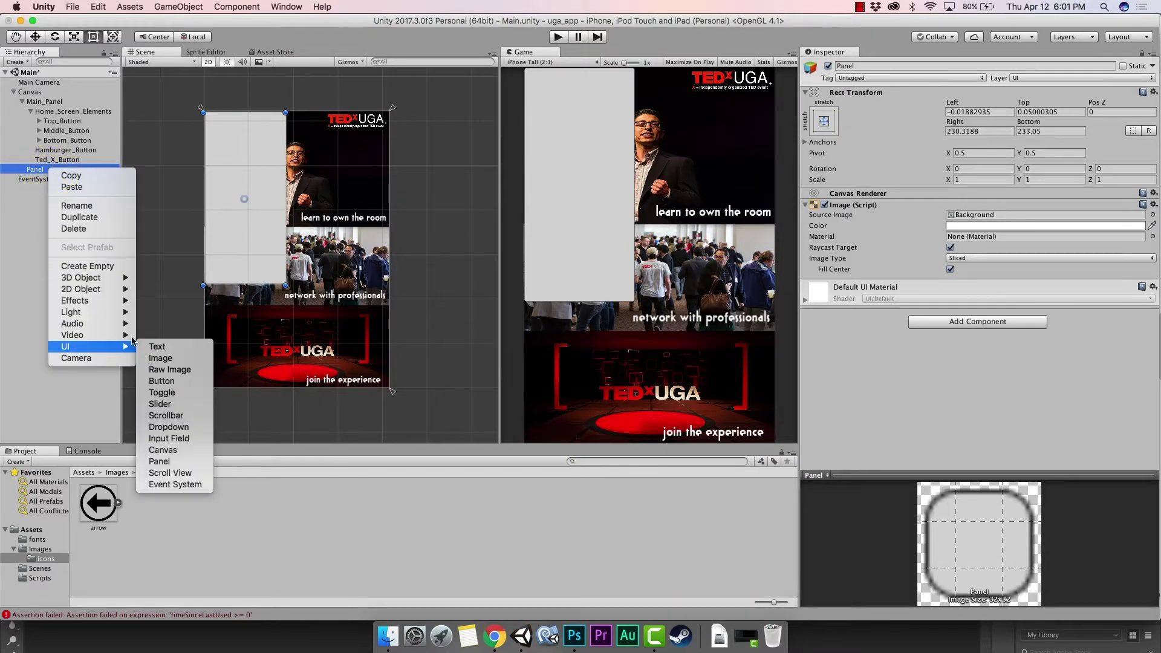
pyautogui.moveTo(85, 347)
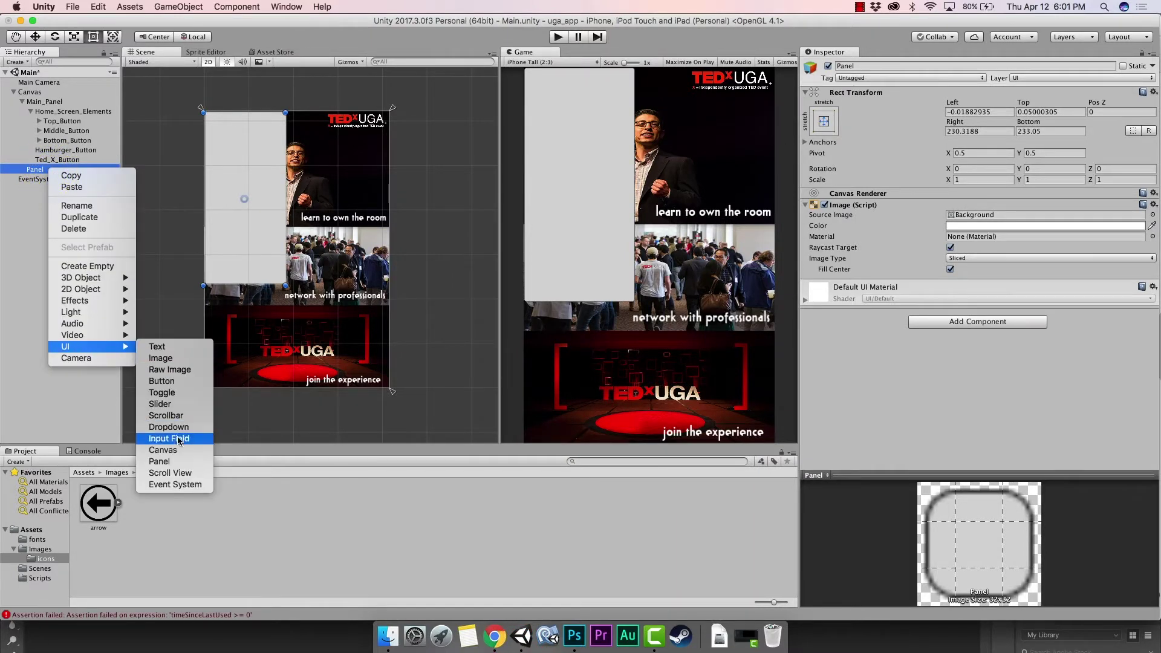
pyautogui.click(175, 382)
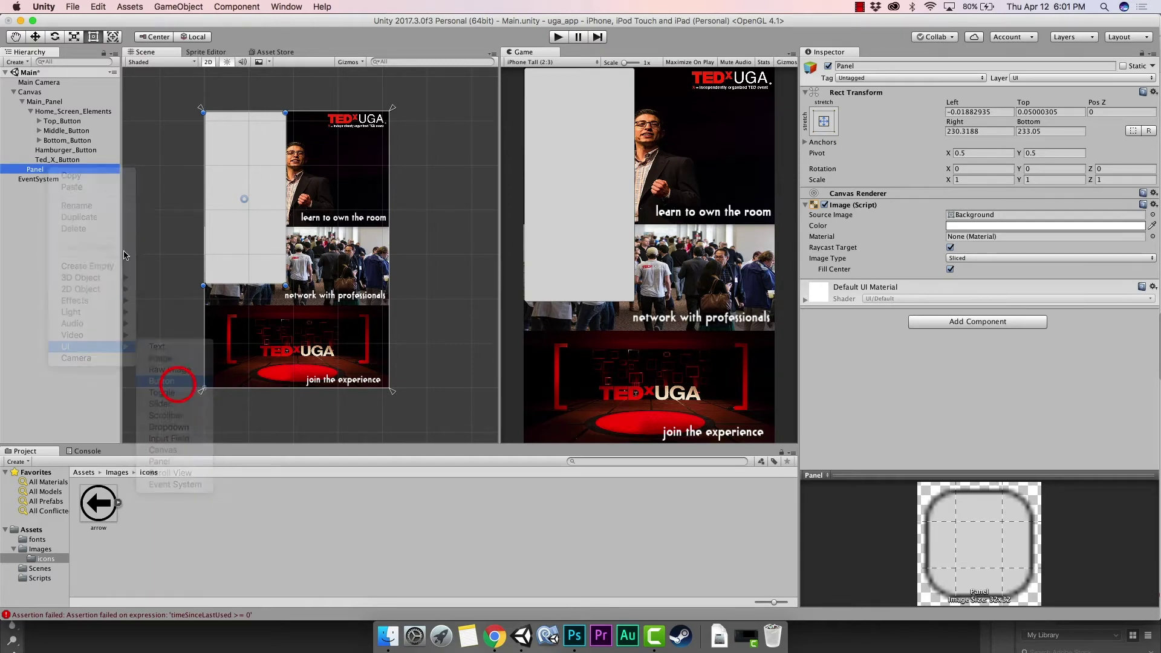
pyautogui.moveTo(220, 194); pyautogui.dragTo(206, 137)
pyautogui.press('f')
pyautogui.moveTo(227, 248); pyautogui.dragTo(224, 253)
pyautogui.hscroll(3, 224, 253)
pyautogui.moveTo(397, 250); pyautogui.dragTo(418, 250)
# Step: Duplicate the button into Button (1) through Button (4), stacking each copy lower in the Panel
pyautogui.click(99, 223)
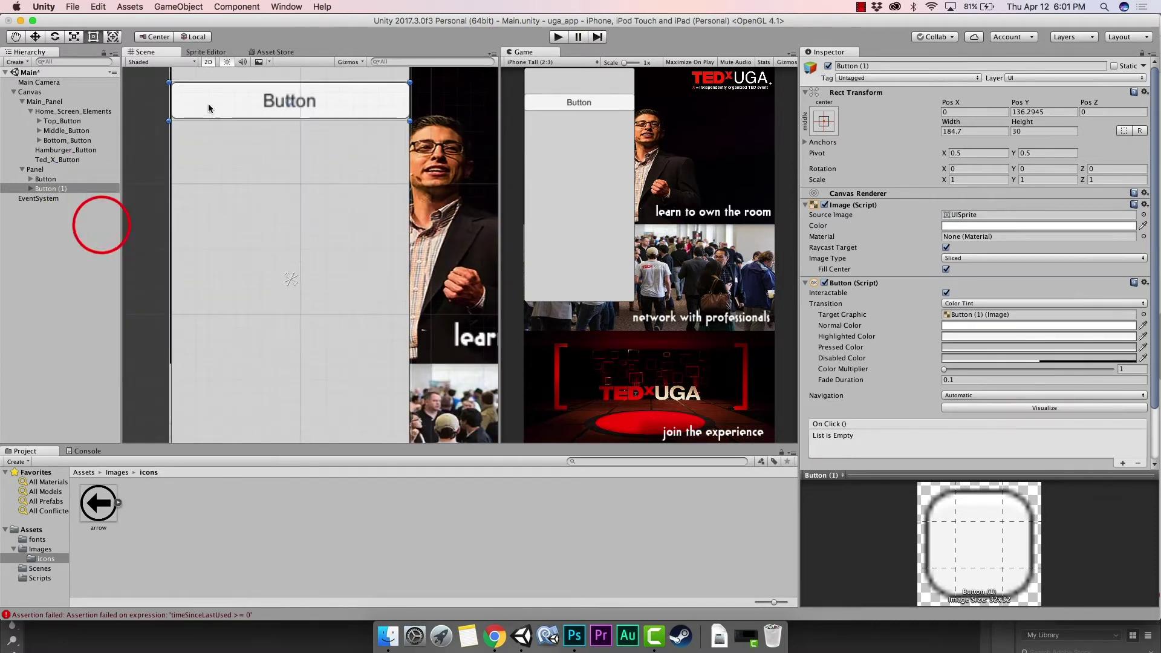
pyautogui.press('super+d')
pyautogui.rightClick(60, 189)
pyautogui.click(80, 238)
pyautogui.moveTo(248, 145); pyautogui.dragTo(245, 260)
pyautogui.rightClick(38, 195)
pyautogui.click(91, 243)
pyautogui.rightClick(40, 208)
pyautogui.click(73, 252)
pyautogui.scroll(-2, 267, 300)
pyautogui.moveTo(266, 300)
pyautogui.mouseDown(button='middle')
pyautogui.moveTo(237, 300)
pyautogui.moveTo(264, 290)
pyautogui.mouseUp(button='middle')
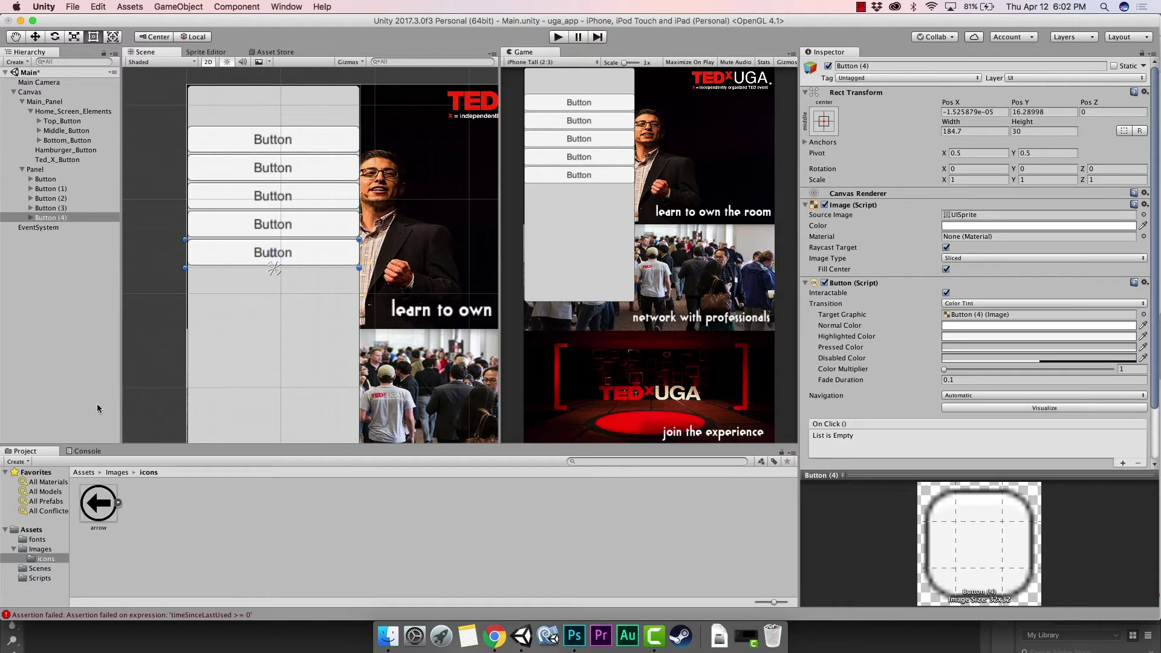
# Step: Add an Image inside the Panel with the arrow sprite as its Source Image
pyautogui.click(38, 169)
pyautogui.rightClick(38, 169)
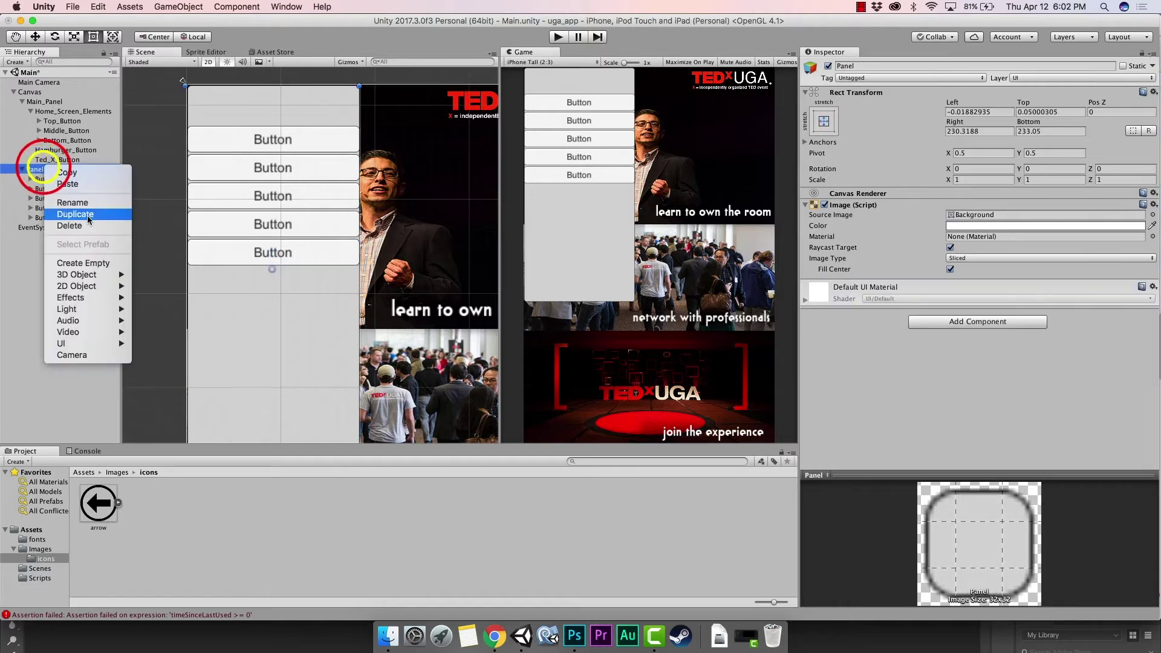
pyautogui.moveTo(104, 344)
pyautogui.click(156, 355)
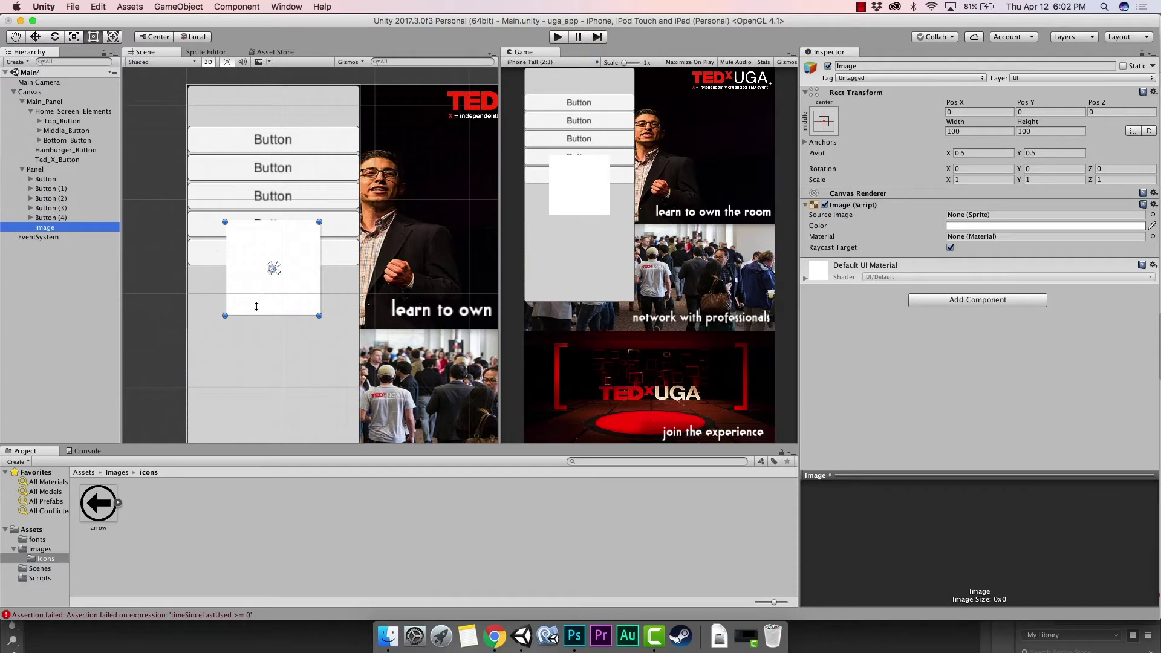
pyautogui.moveTo(104, 505); pyautogui.dragTo(952, 215)
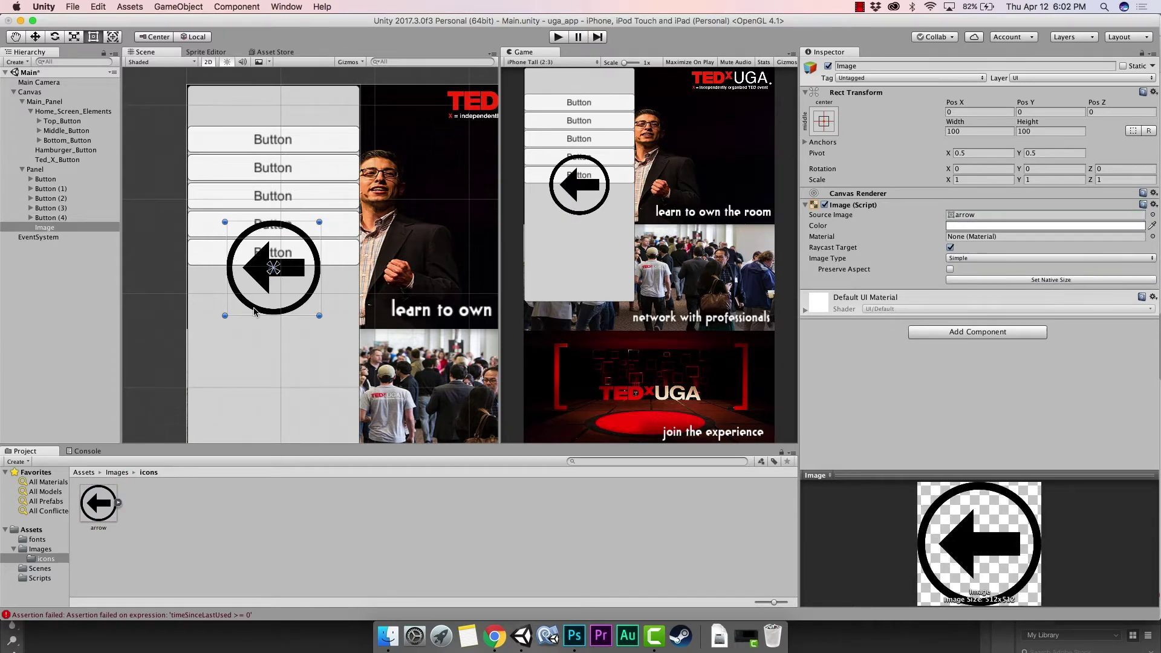
# Step: Move the arrow image above the buttons, preserve its aspect, and shrink it to 41.4 × 37.11
pyautogui.scroll(-1, 254, 311)
pyautogui.moveTo(256, 293); pyautogui.dragTo(293, 170)
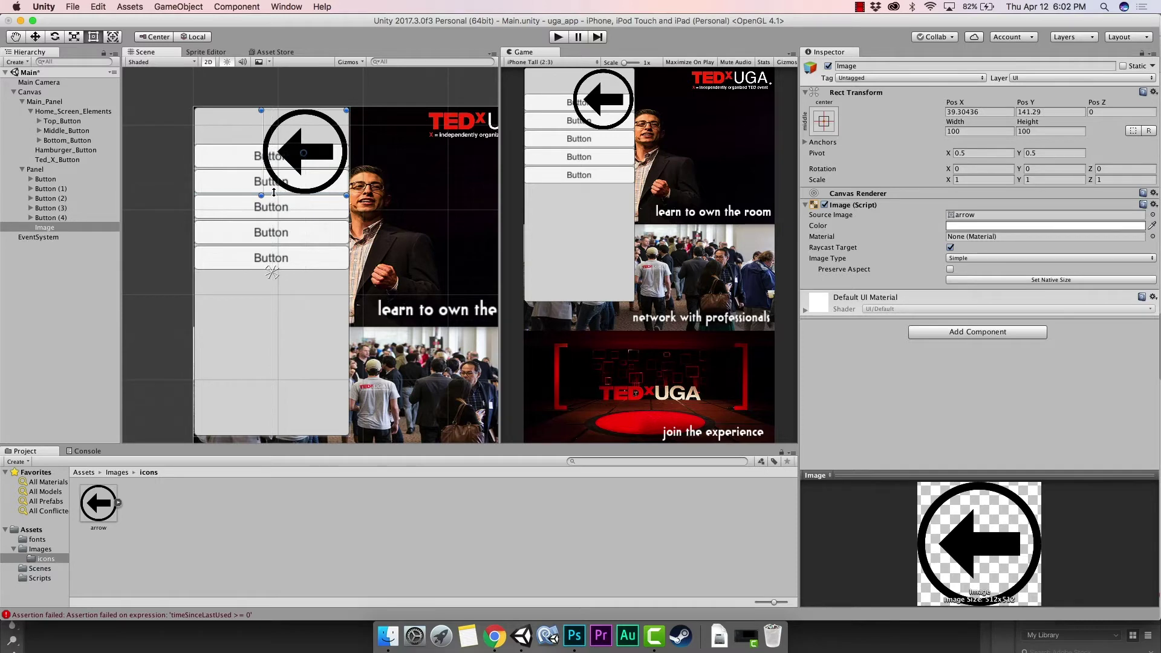
pyautogui.click(950, 270)
pyautogui.moveTo(262, 194); pyautogui.dragTo(314, 142)
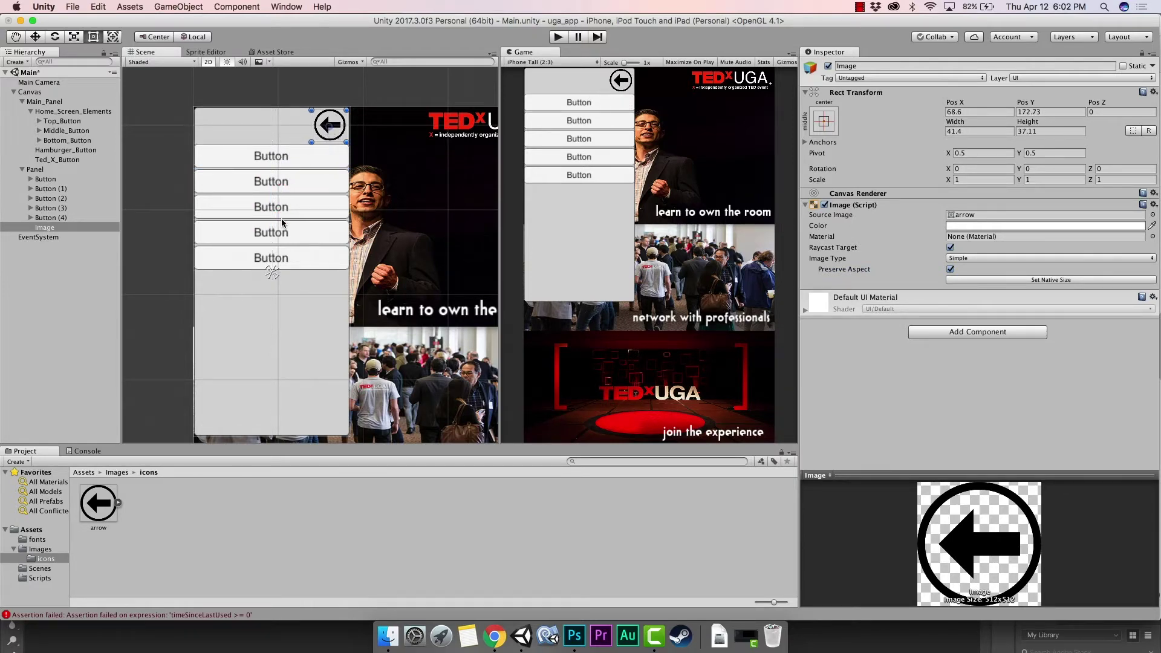
pyautogui.click(55, 179)
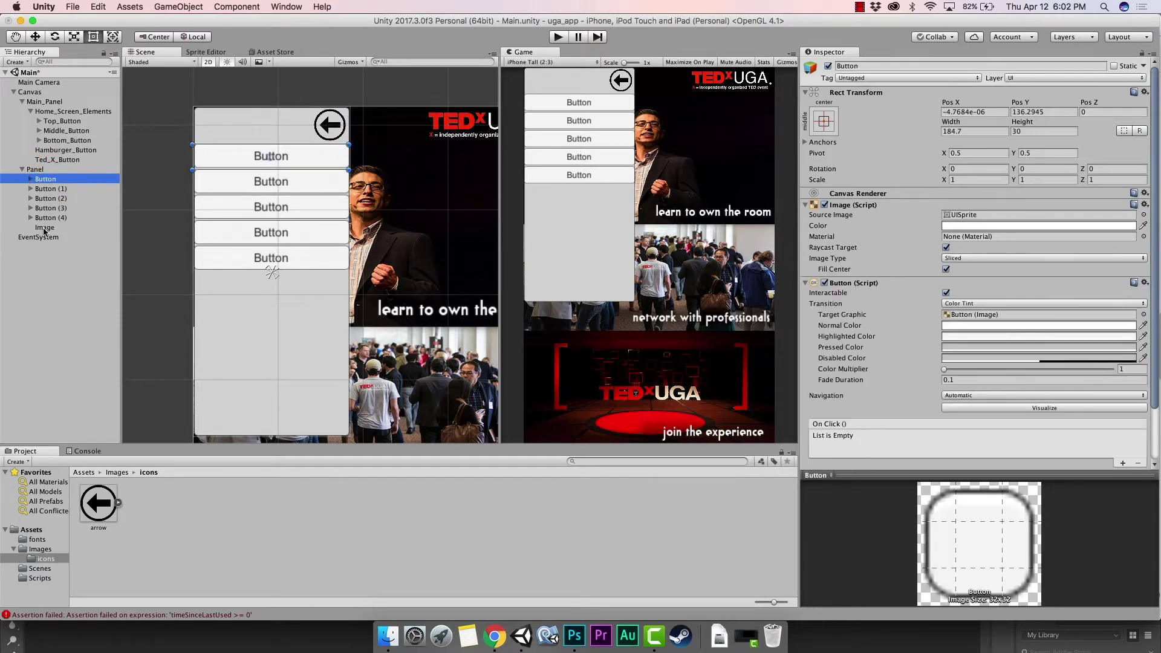
# Step: Stretch all five selected buttons taller until each is 42.86 units high
pyautogui.keyDown('shift'); pyautogui.click(51, 218); pyautogui.keyUp('shift')
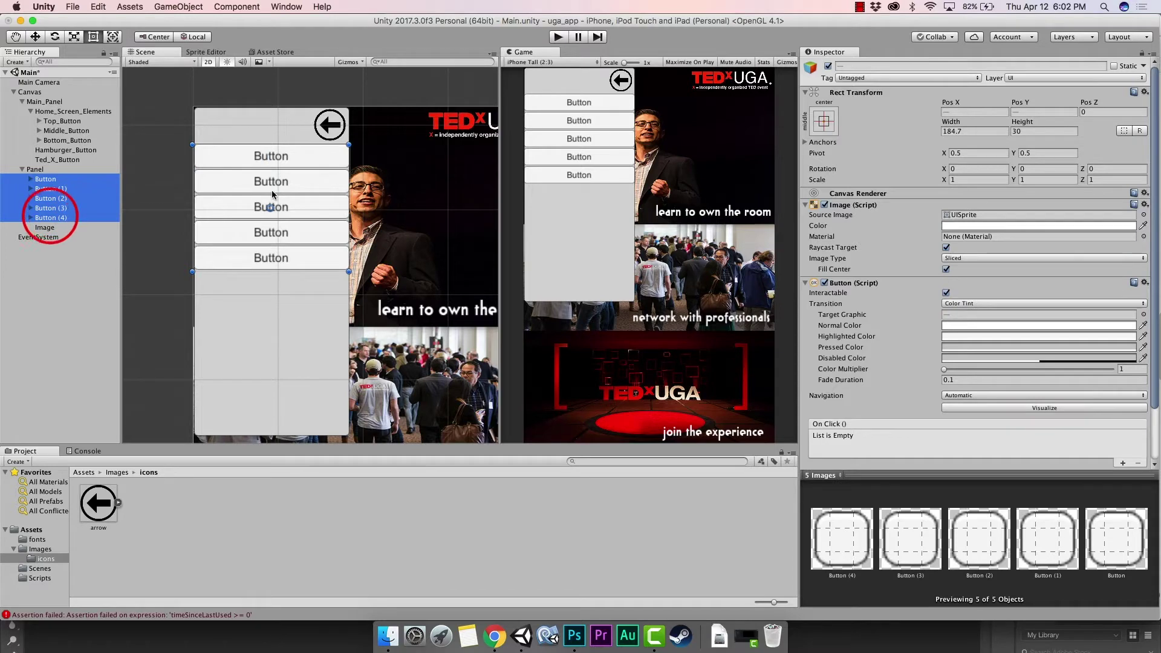
pyautogui.moveTo(240, 268)
pyautogui.mouseDown()
pyautogui.moveTo(243, 301)
pyautogui.moveTo(242, 279)
pyautogui.mouseUp()
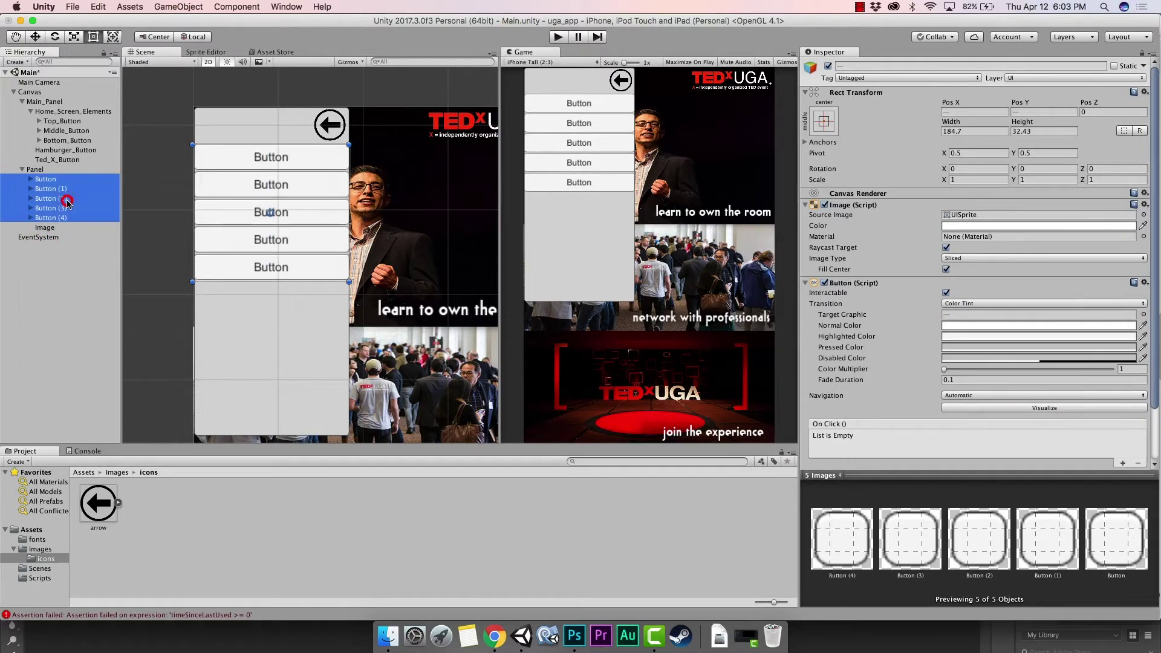
pyautogui.click(50, 180)
pyautogui.click(51, 188)
pyautogui.click(53, 181)
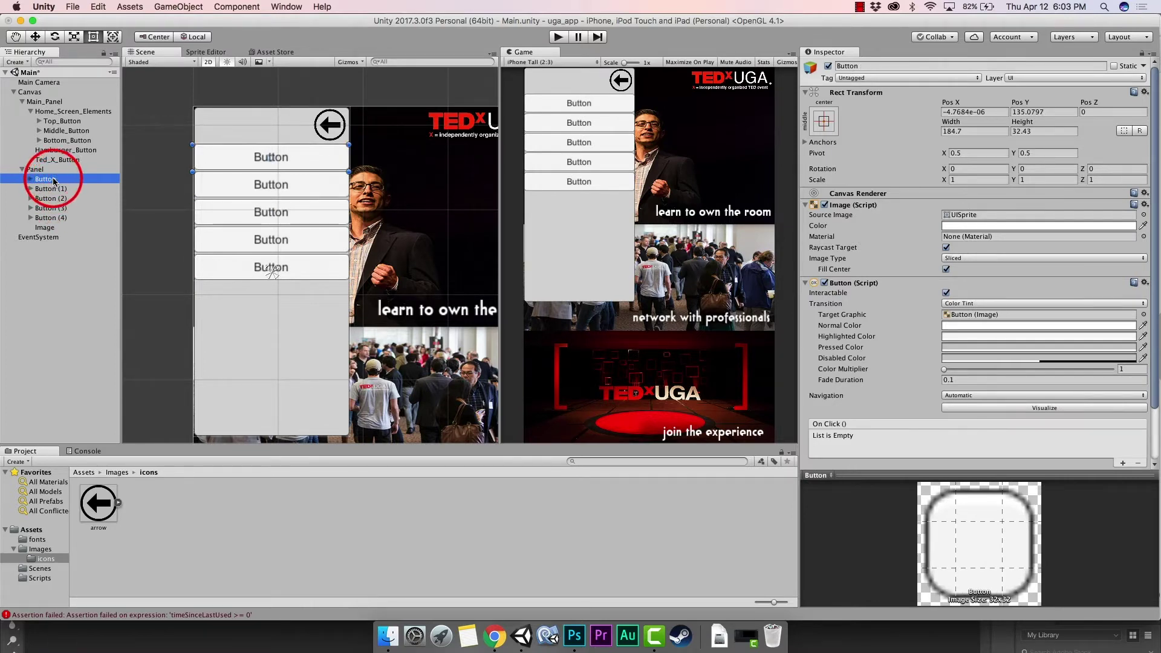
pyautogui.keyDown('shift'); pyautogui.click(66, 218); pyautogui.keyUp('shift')
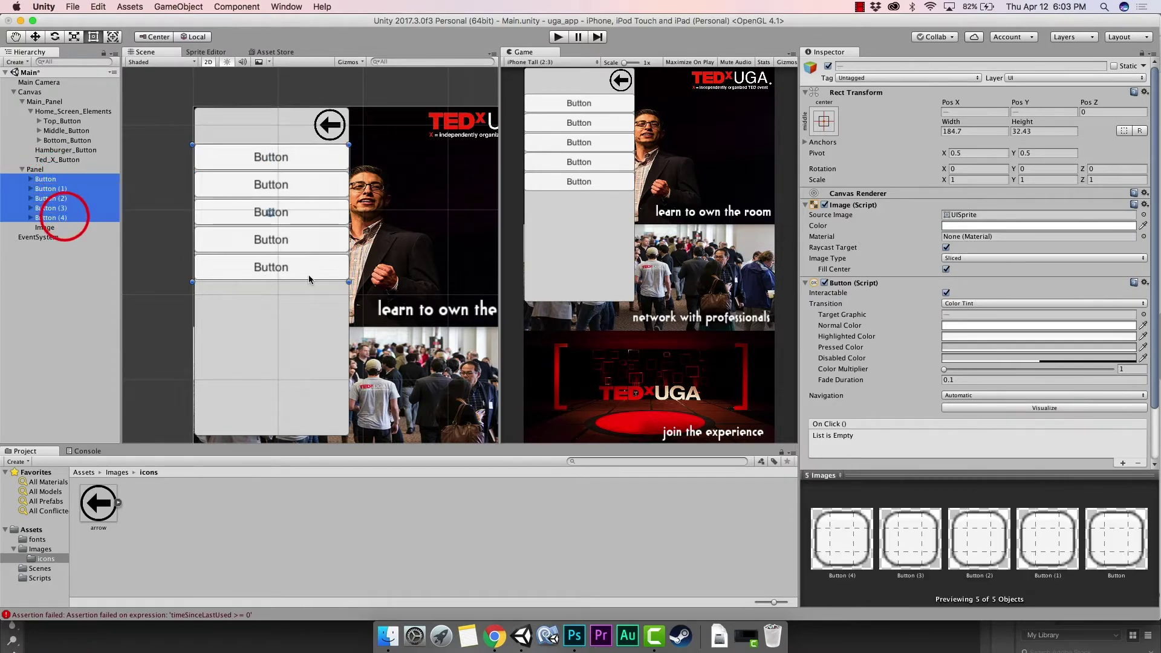
pyautogui.moveTo(261, 279); pyautogui.dragTo(264, 323)
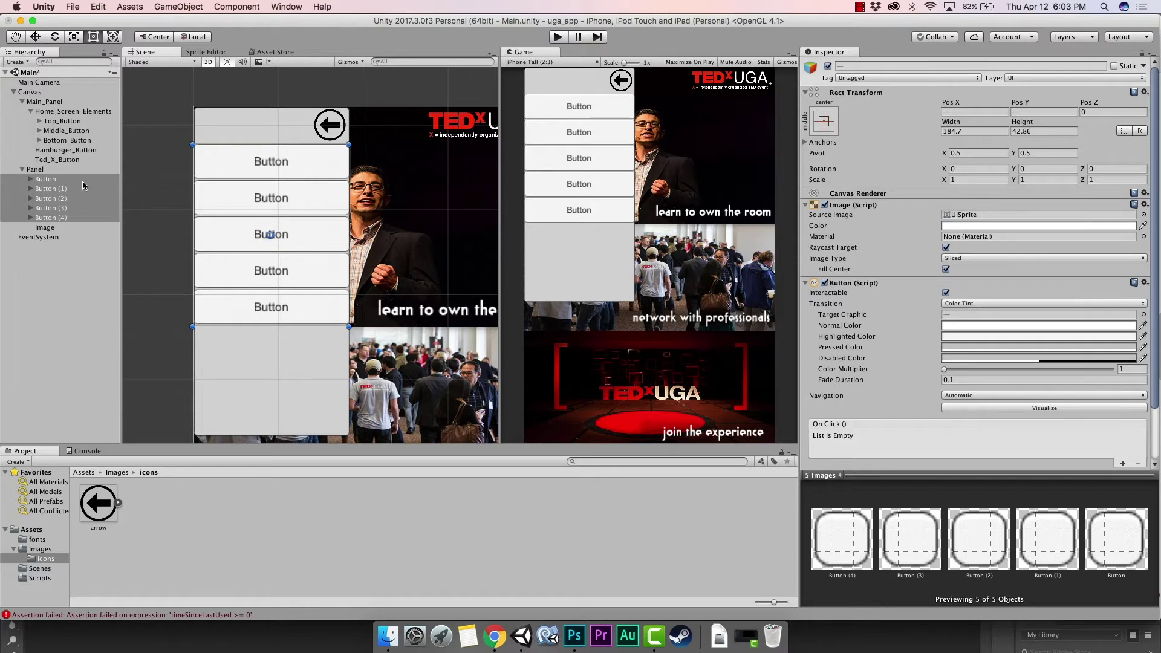
pyautogui.click(41, 169)
pyautogui.rightClick(42, 170)
# Step: Add a second Image, Image (1), inside the Panel, placed below the buttons
pyautogui.moveTo(88, 345)
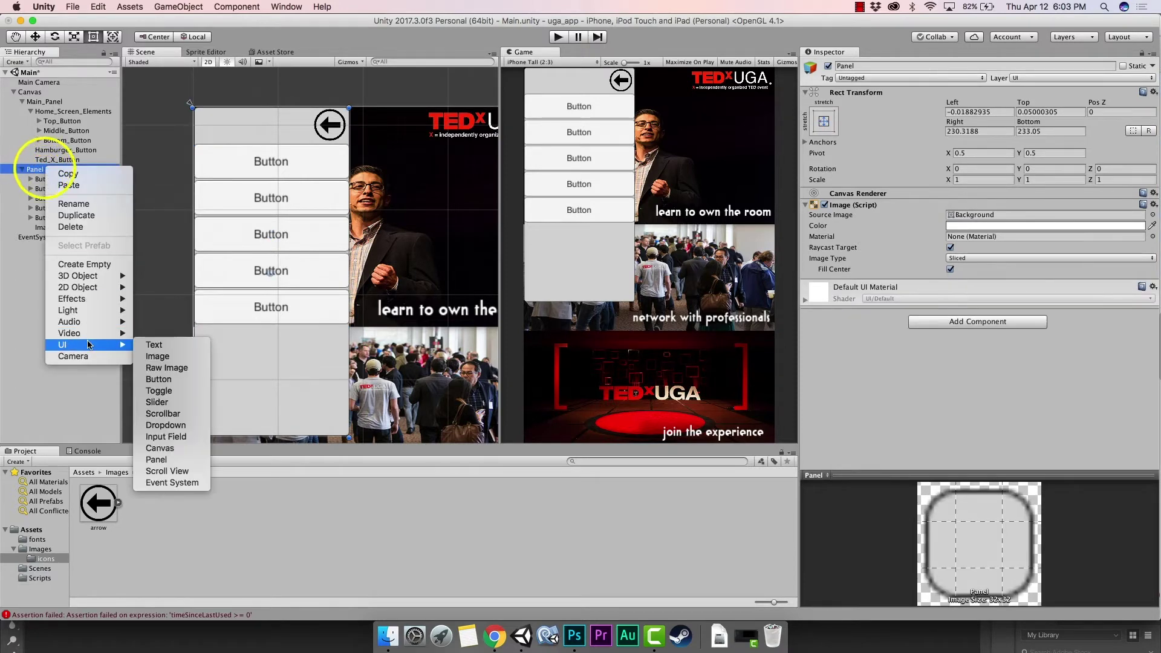
pyautogui.click(162, 357)
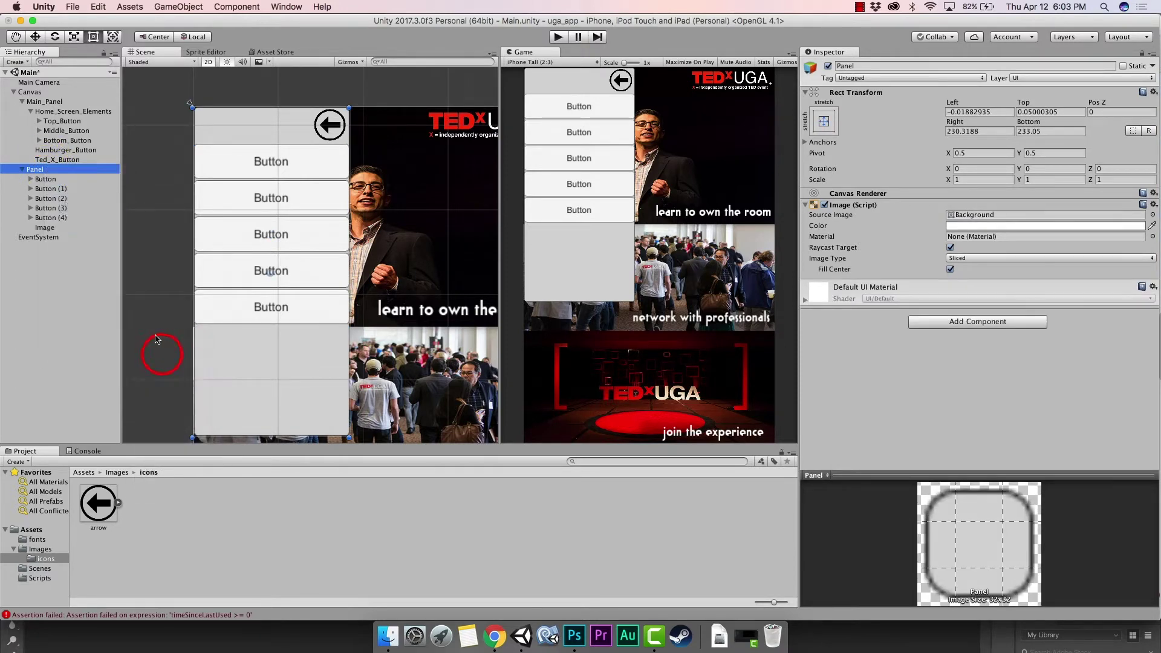
pyautogui.moveTo(258, 262); pyautogui.dragTo(261, 370)
pyautogui.moveTo(261, 379); pyautogui.dragTo(262, 375)
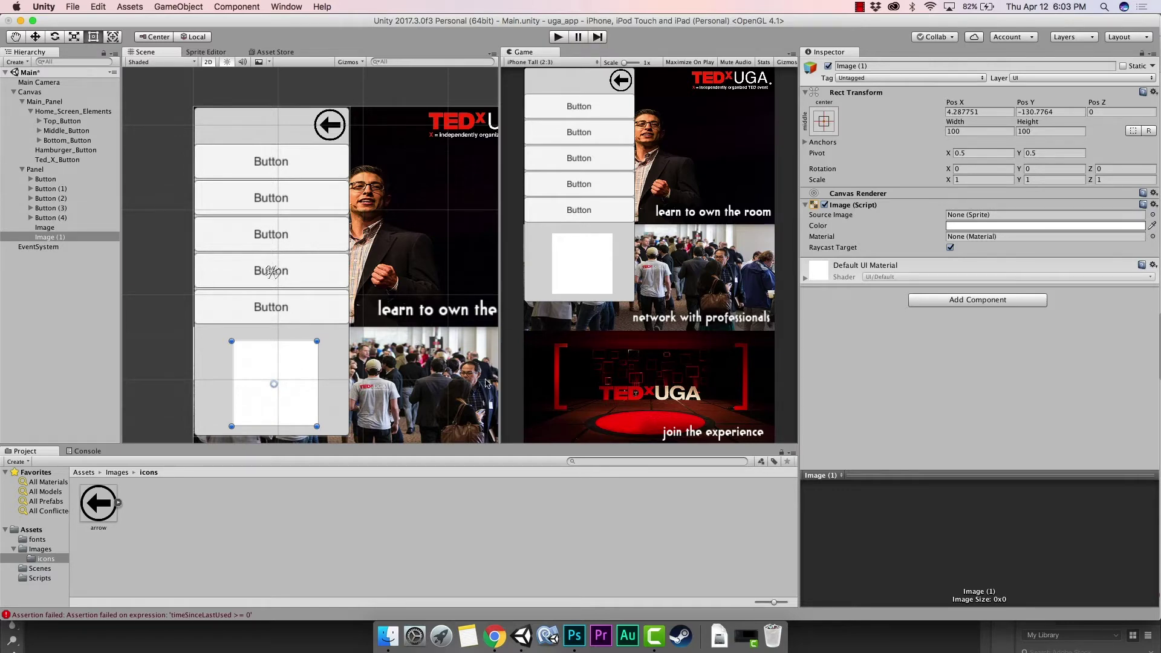
# Step: Give Image (1) the Ted_X_Top_Right_0 logo, preserve its aspect, and enlarge it to 185.03 × 127.76
pyautogui.click(113, 474)
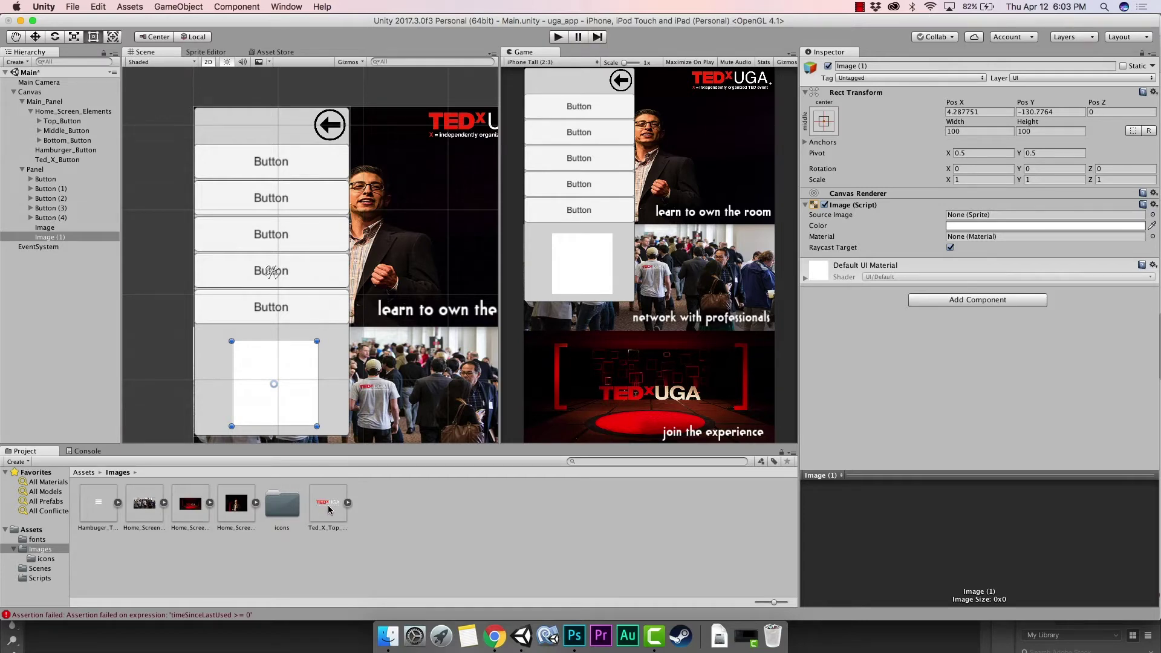
pyautogui.moveTo(327, 506); pyautogui.dragTo(956, 221)
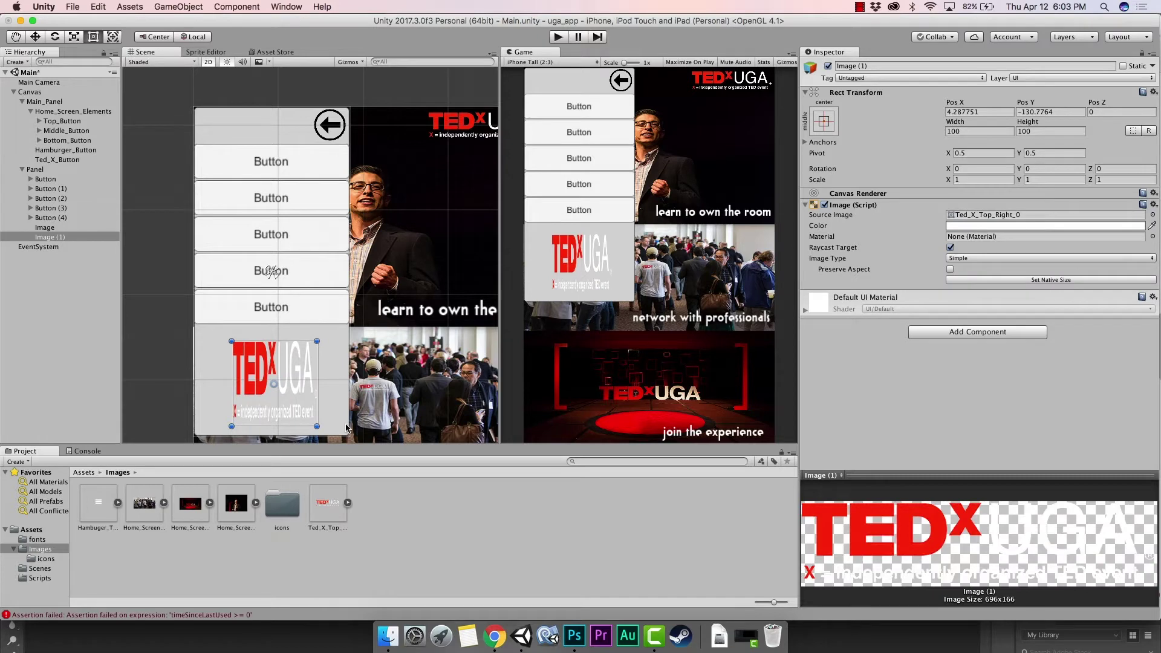
pyautogui.click(950, 269)
pyautogui.moveTo(315, 424); pyautogui.dragTo(346, 434)
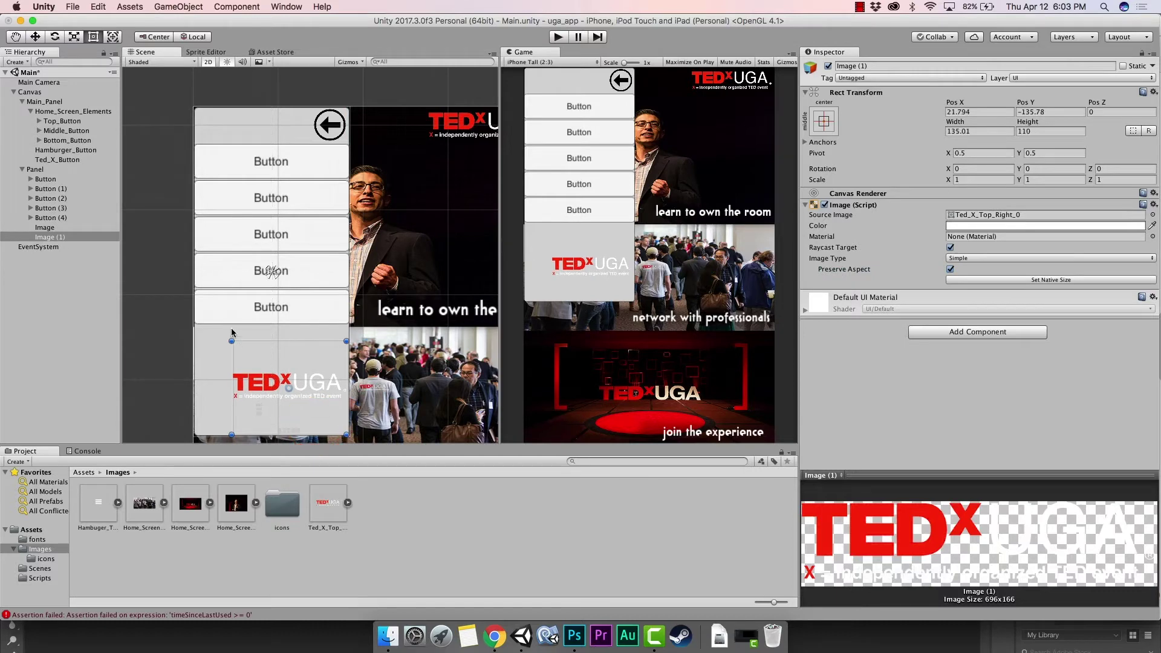
pyautogui.moveTo(231, 340); pyautogui.dragTo(189, 354)
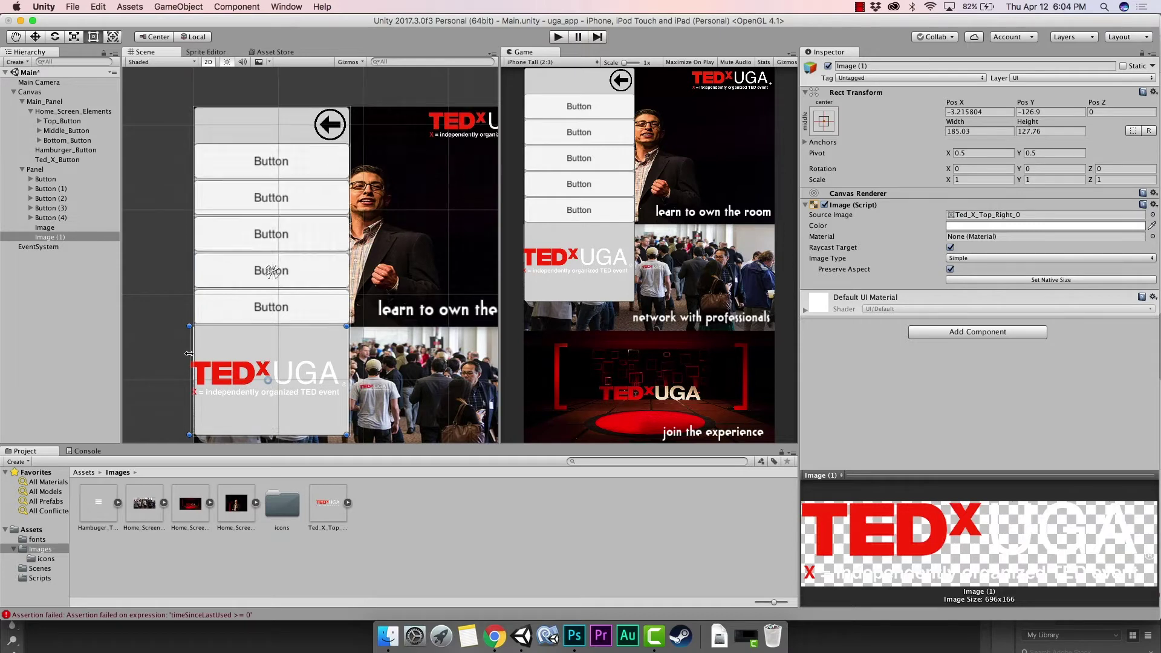
pyautogui.scroll(6, 190, 354)
pyautogui.moveTo(280, 246); pyautogui.dragTo(261, 231, button='middle')
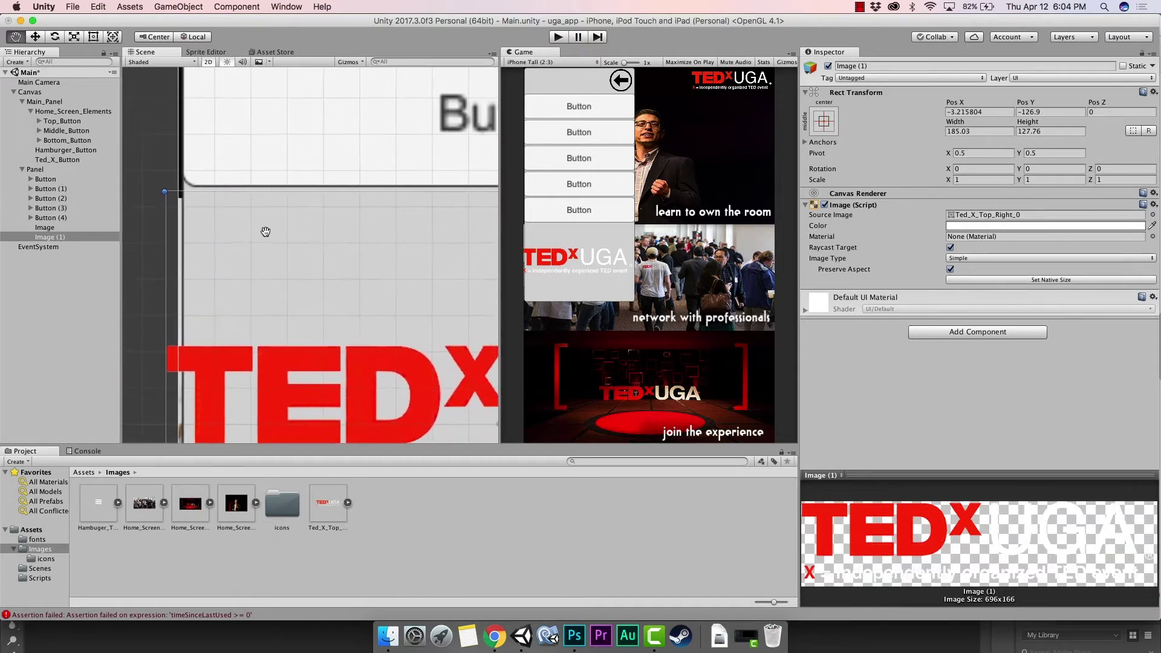
# Step: Nudge the Panel's left edge and narrow the logo Image (1) to about 175.61 × 127.76
pyautogui.click(38, 169)
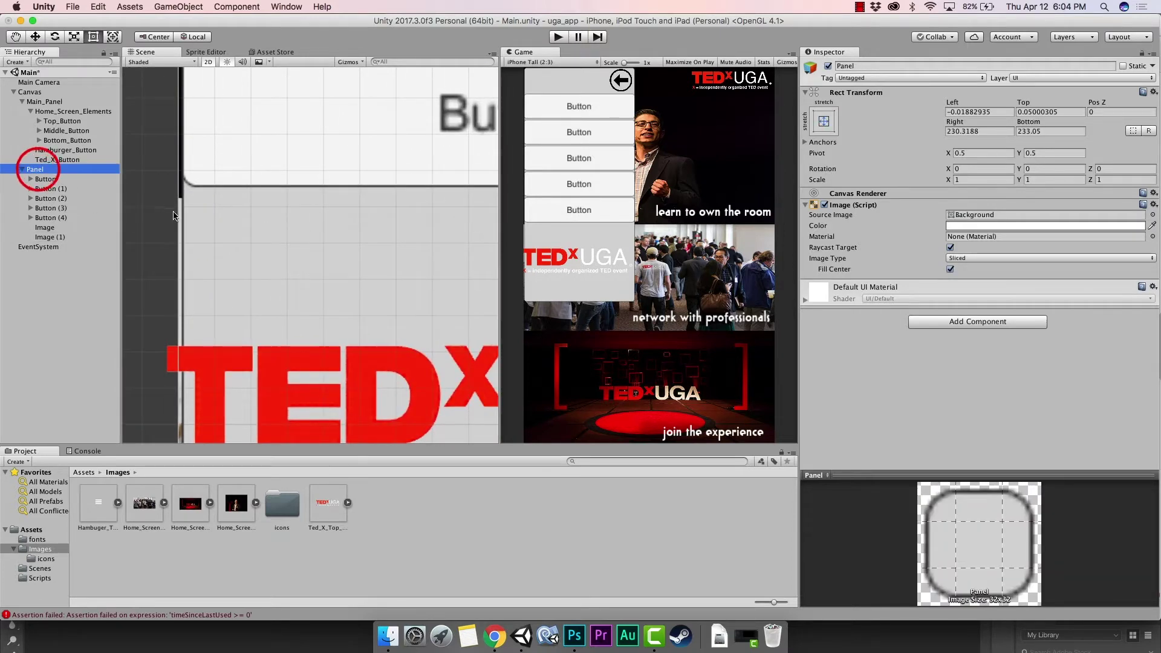
pyautogui.moveTo(179, 222); pyautogui.dragTo(173, 225)
pyautogui.scroll(-5, 206, 278)
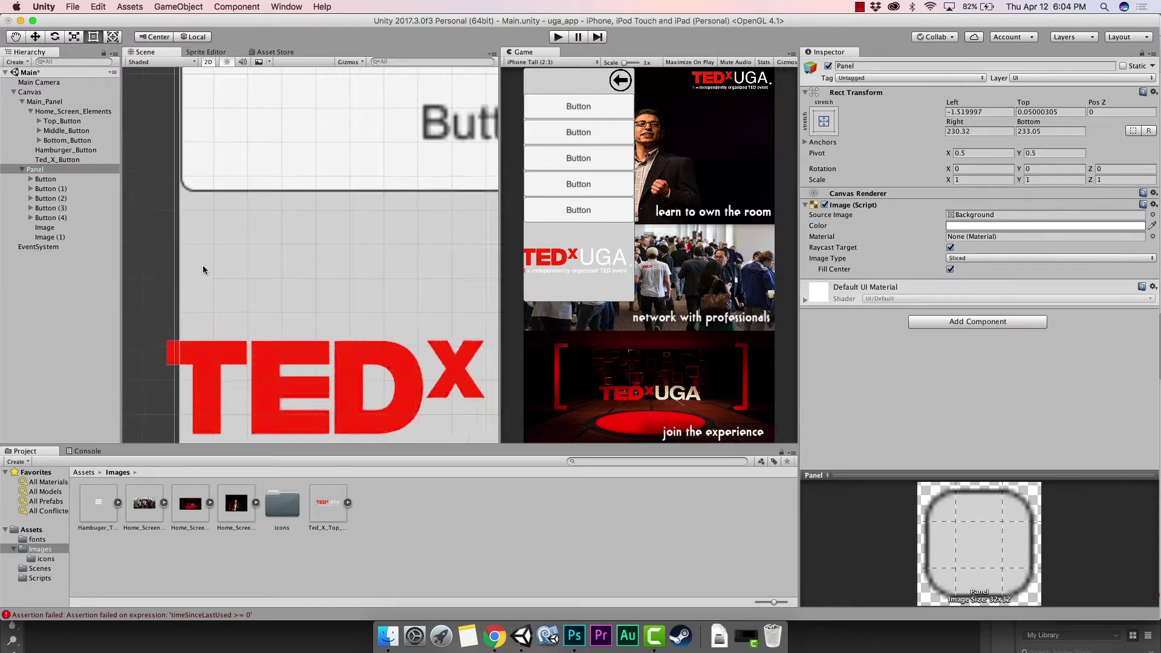
pyautogui.click(46, 238)
pyautogui.moveTo(199, 317); pyautogui.dragTo(200, 317)
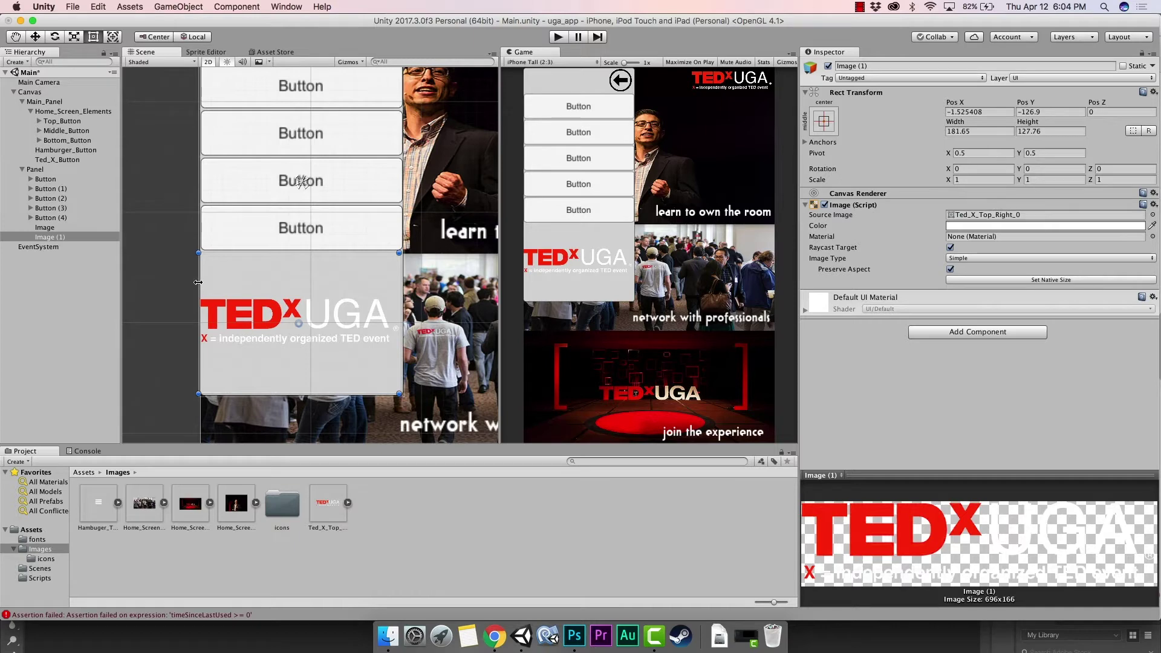
pyautogui.moveTo(198, 282); pyautogui.dragTo(206, 284)
pyautogui.scroll(-3, 265, 318)
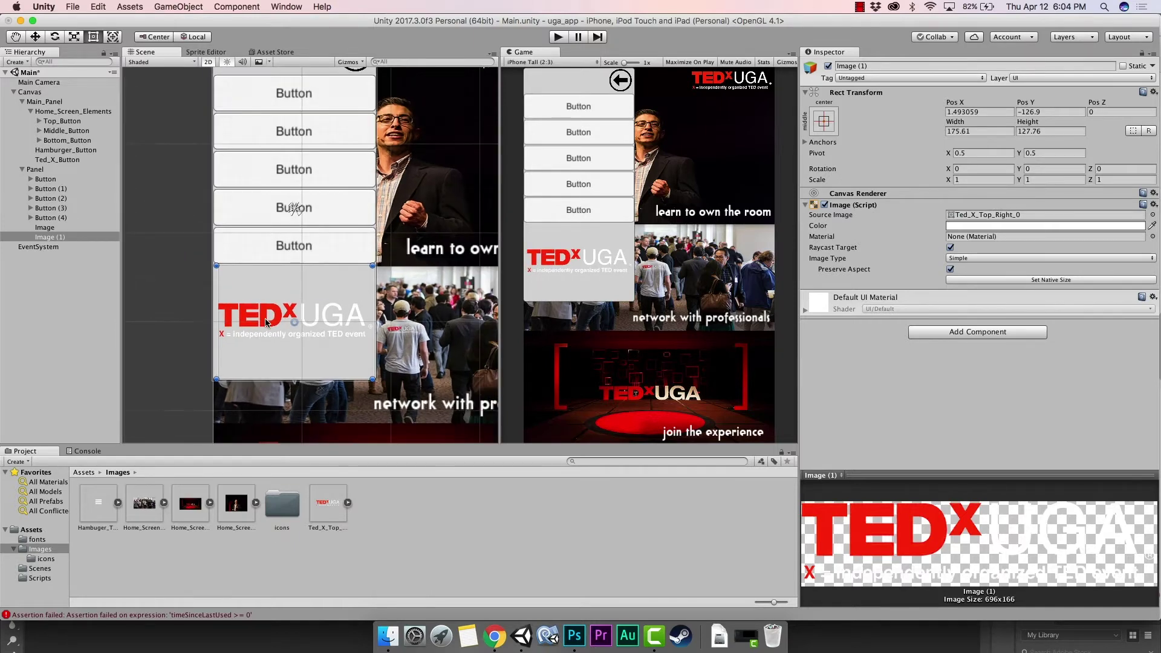
pyautogui.click(48, 170)
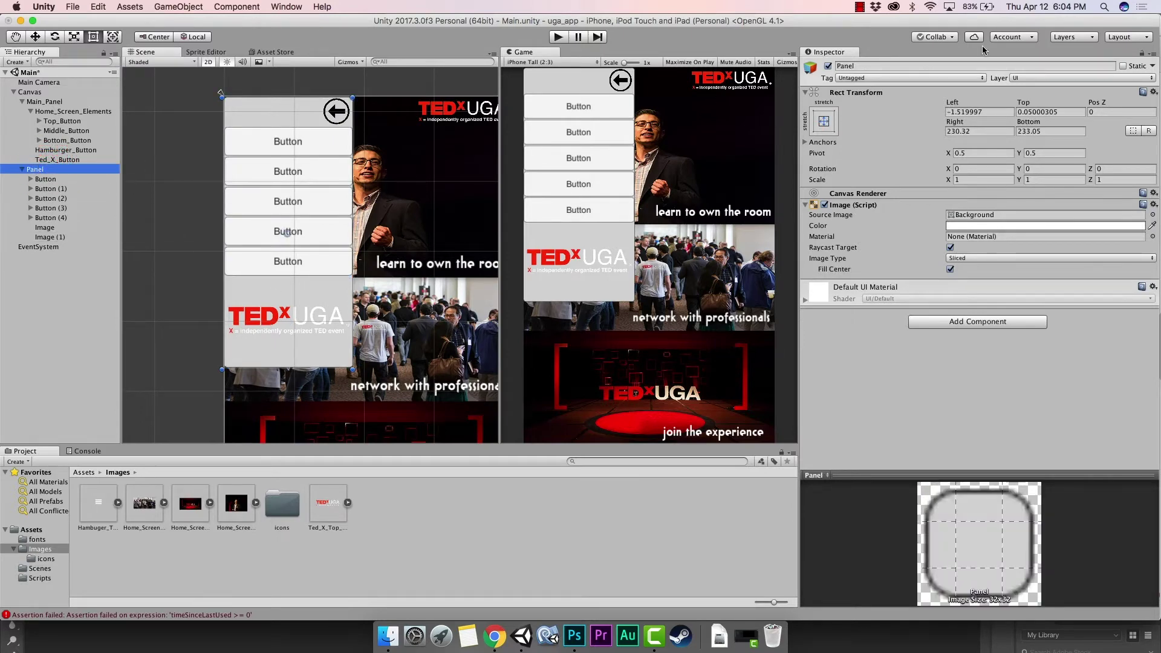
# Step: Anchor the Panel top-left (position 91.58, -194.5, size 186.2 × 388.9), then view the Marvel prototype
pyautogui.click(830, 119)
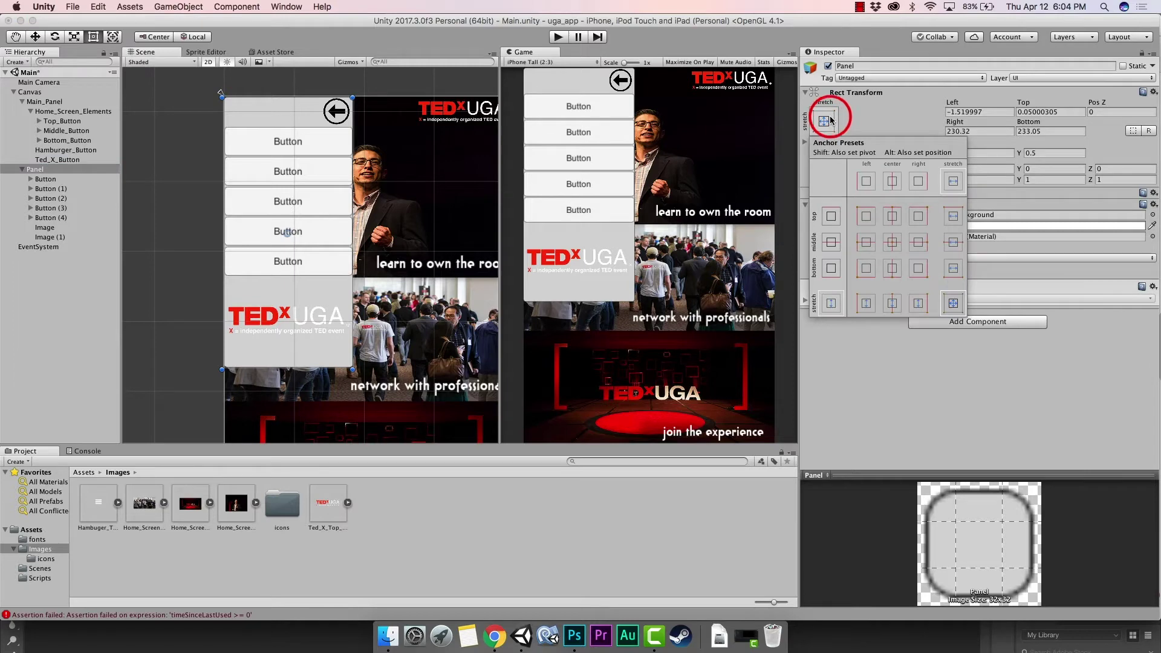
pyautogui.click(866, 216)
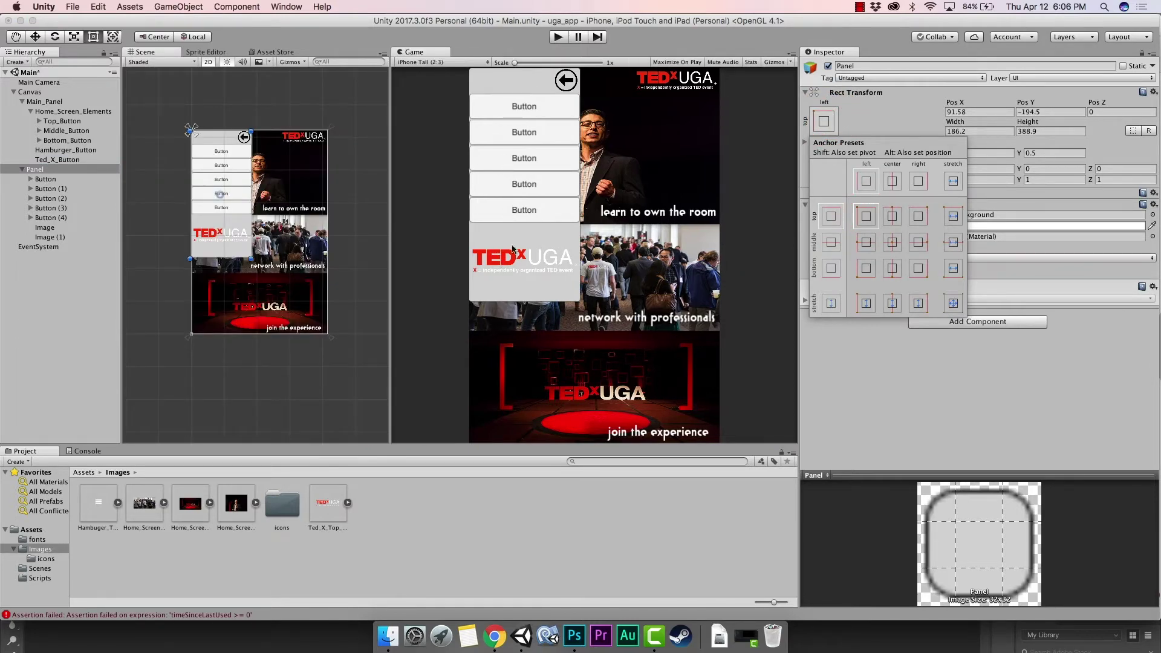
pyautogui.click(514, 244)
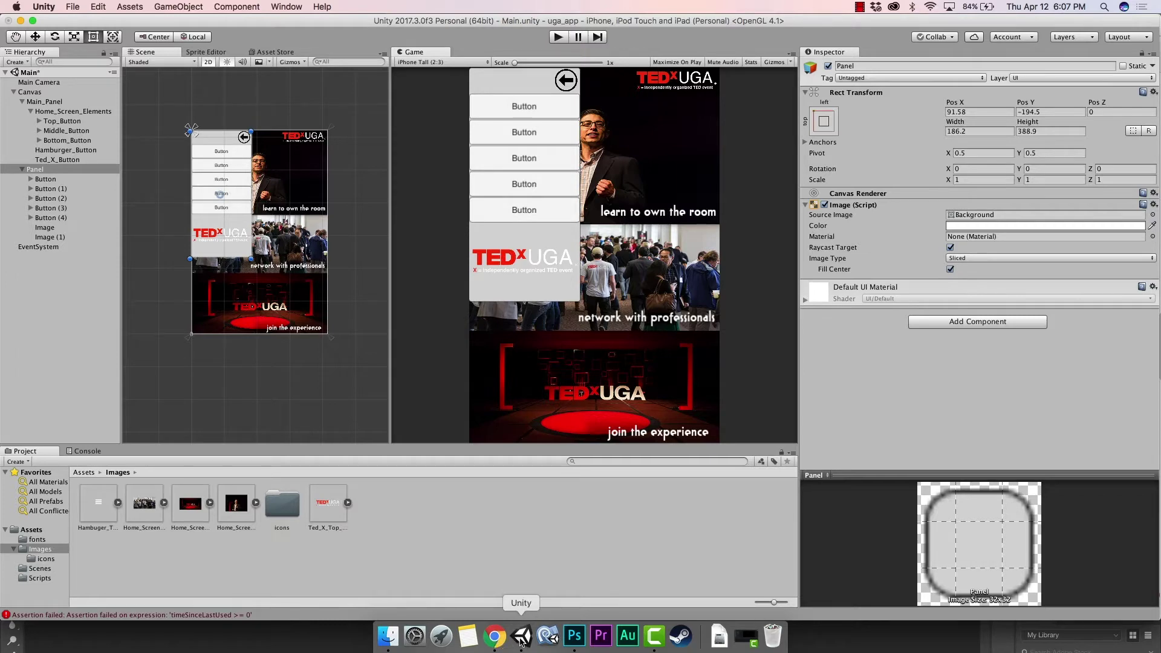
pyautogui.click(494, 636)
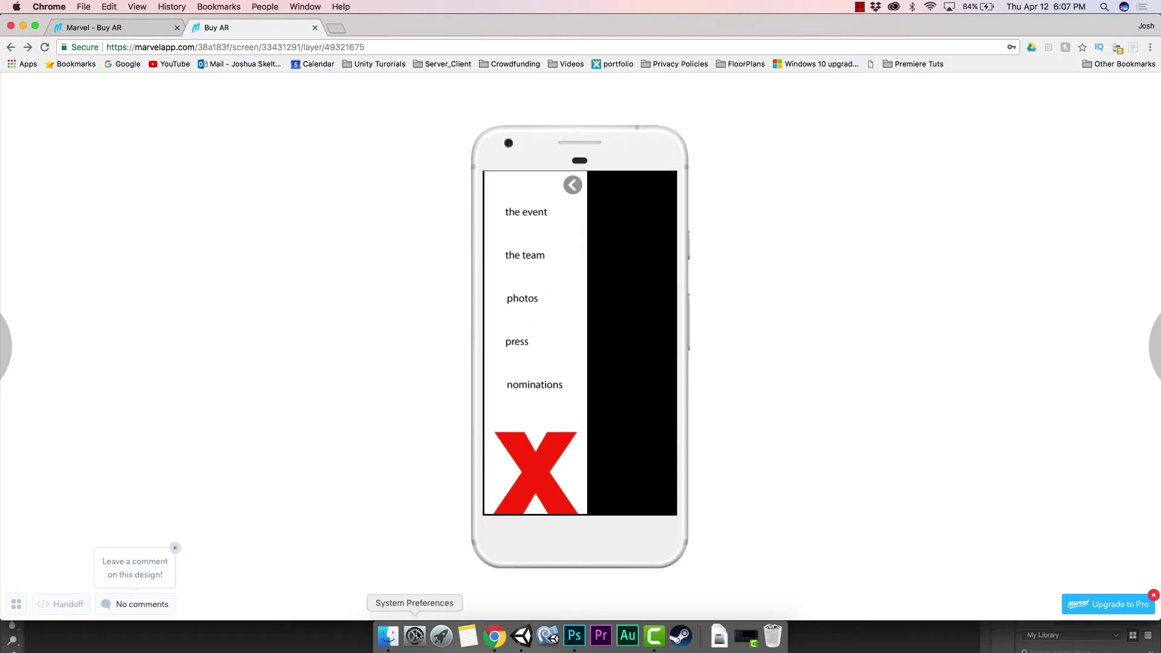
pyautogui.click(523, 636)
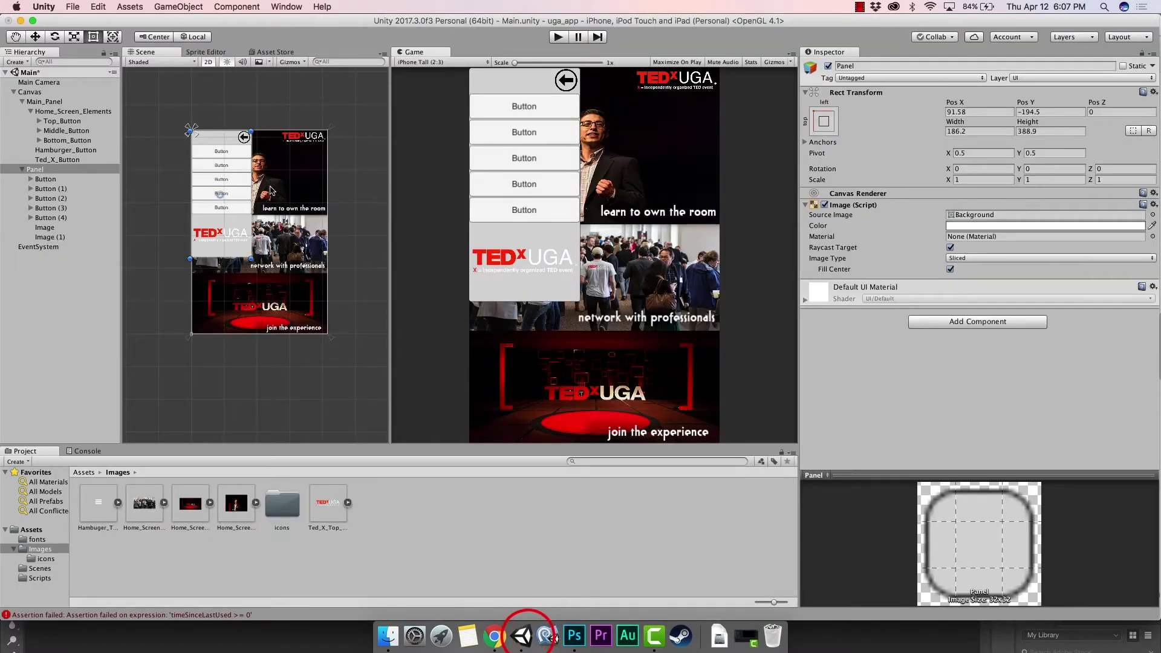
# Step: Relabel the first two menu buttons 'the event' and 'the team'
pyautogui.click(31, 179)
pyautogui.click(48, 189)
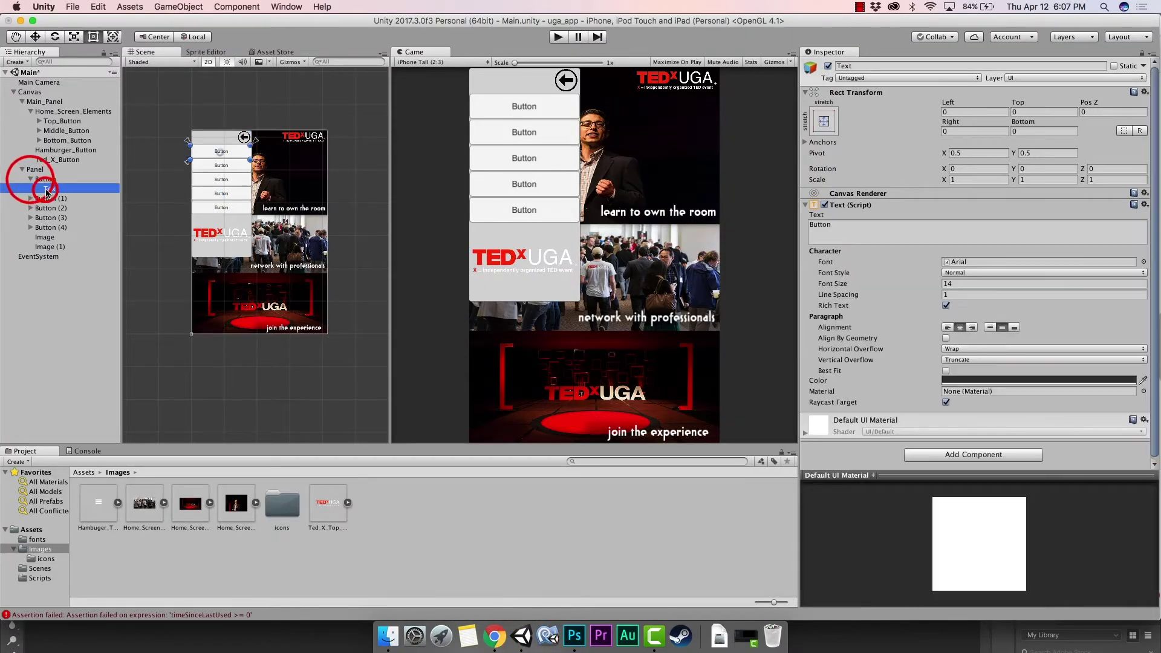
pyautogui.click(832, 224)
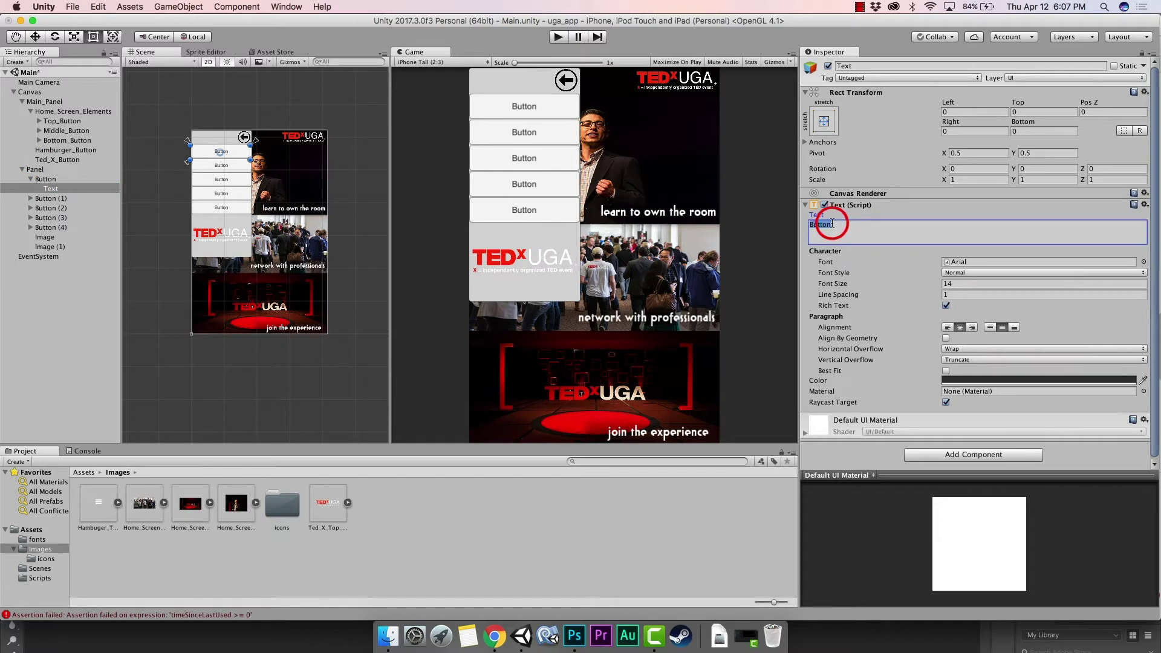
pyautogui.write('the eveny')
pyautogui.press('BackSpace')
pyautogui.write('t')
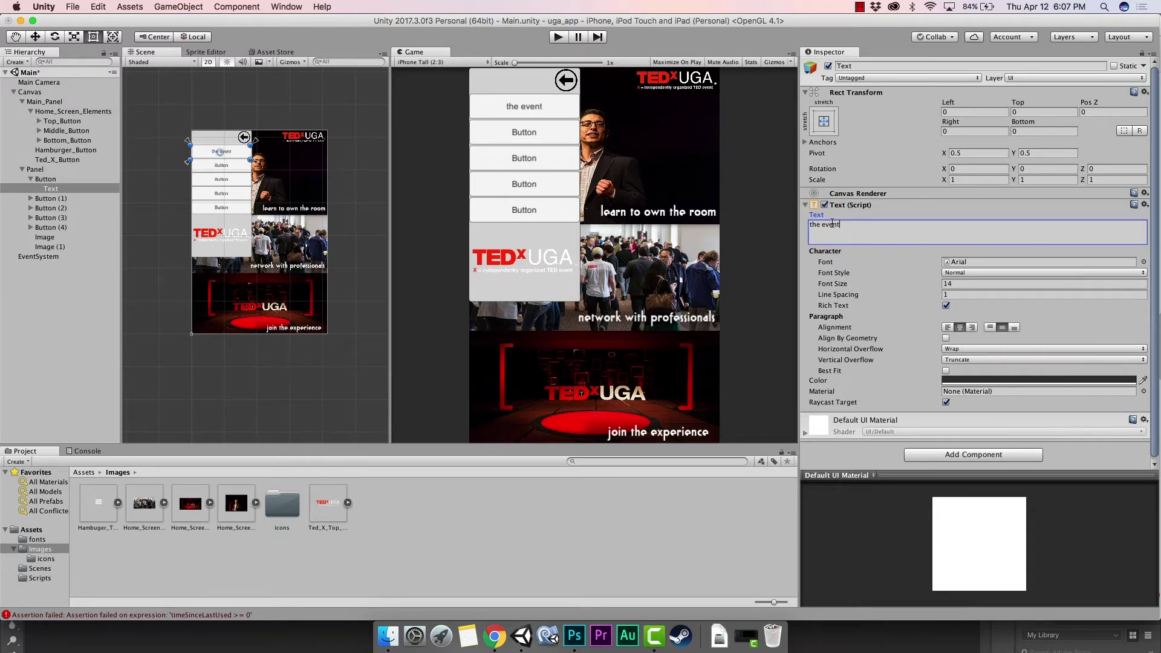
pyautogui.click(30, 199)
pyautogui.click(51, 208)
pyautogui.click(841, 225)
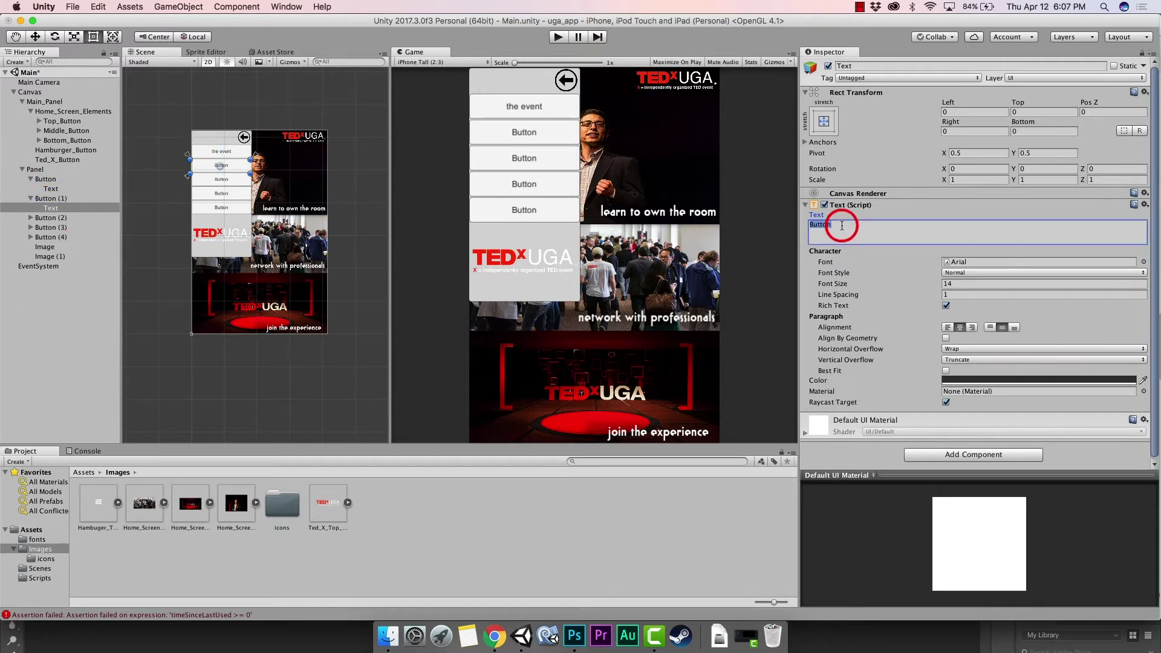
pyautogui.write('the team')
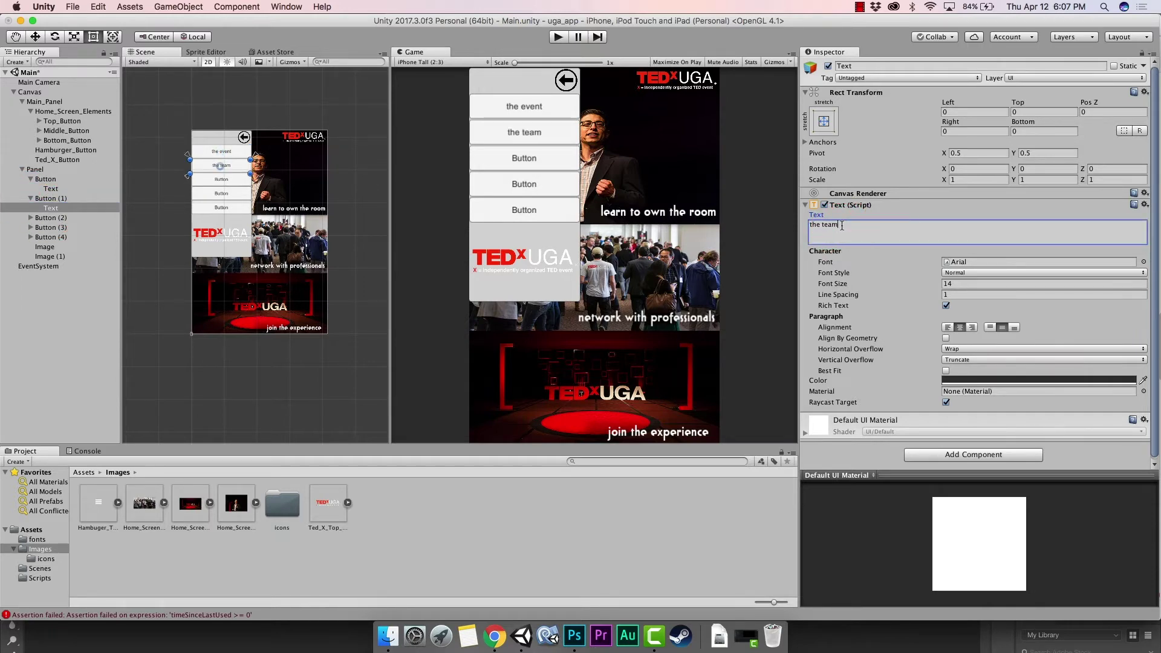
# Step: Relabel the remaining three buttons 'photos', 'press' and 'nominations', checking against the Marvel prototype
pyautogui.click(30, 217)
pyautogui.click(50, 228)
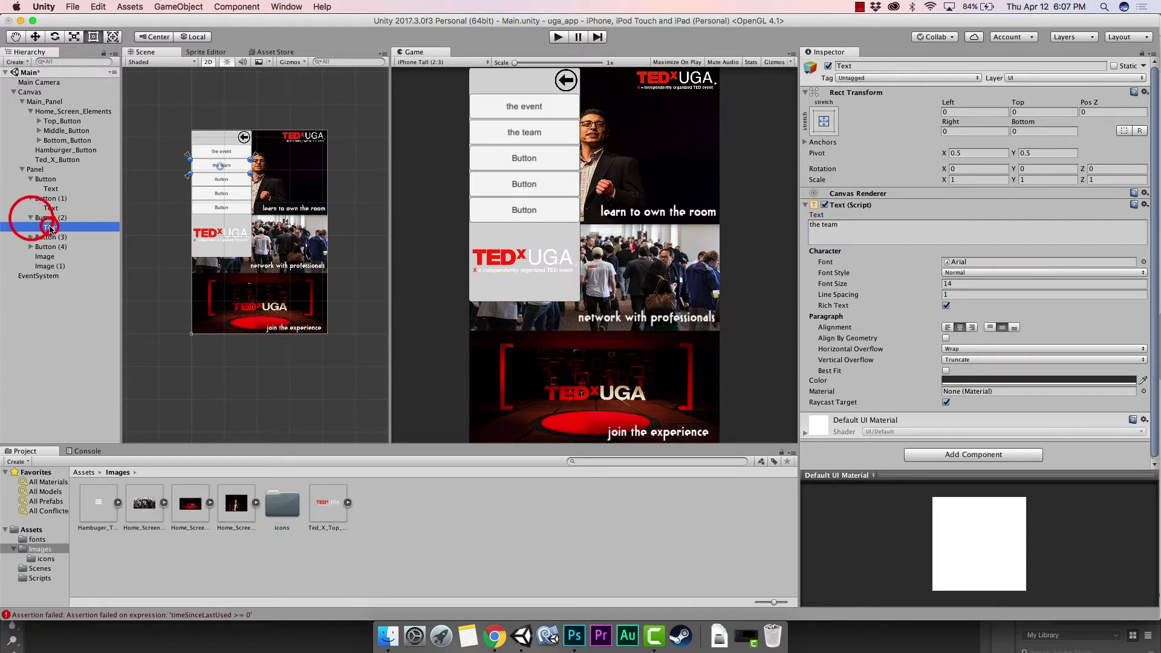
pyautogui.click(823, 224)
pyautogui.click(487, 638)
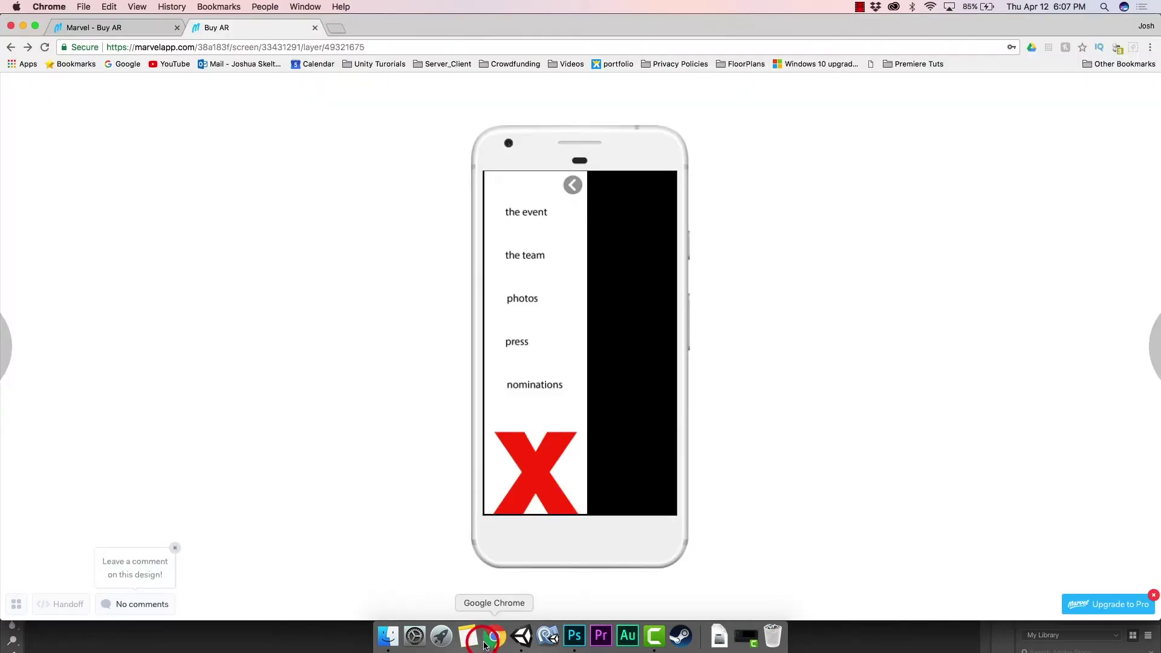
pyautogui.click(521, 638)
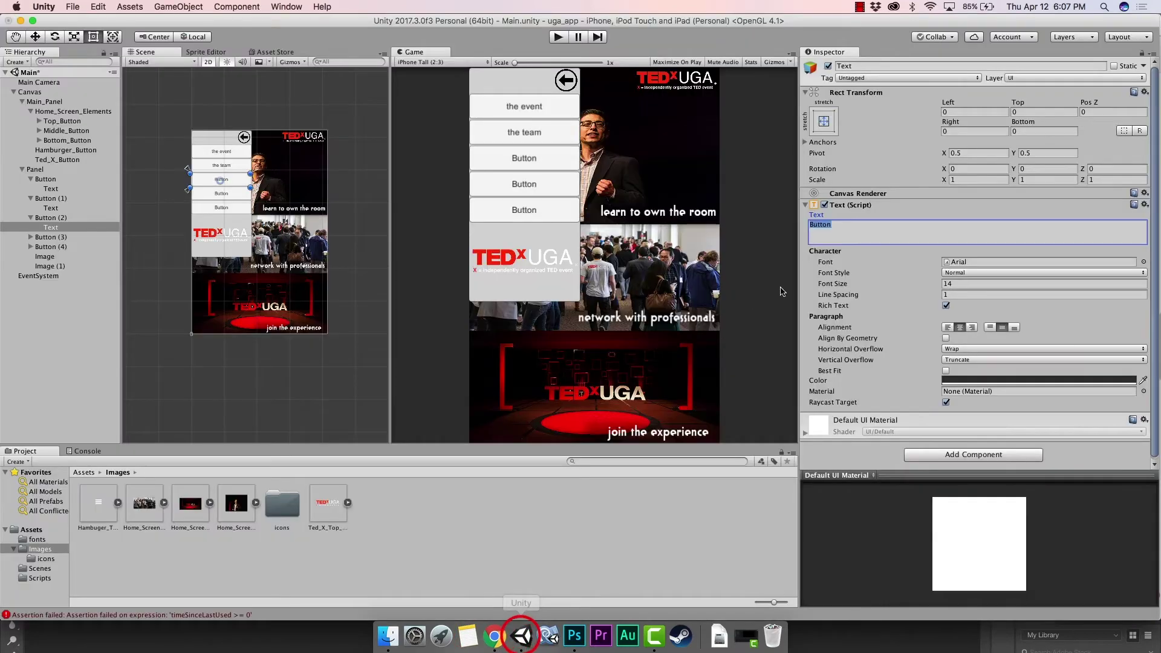
pyautogui.write('photos')
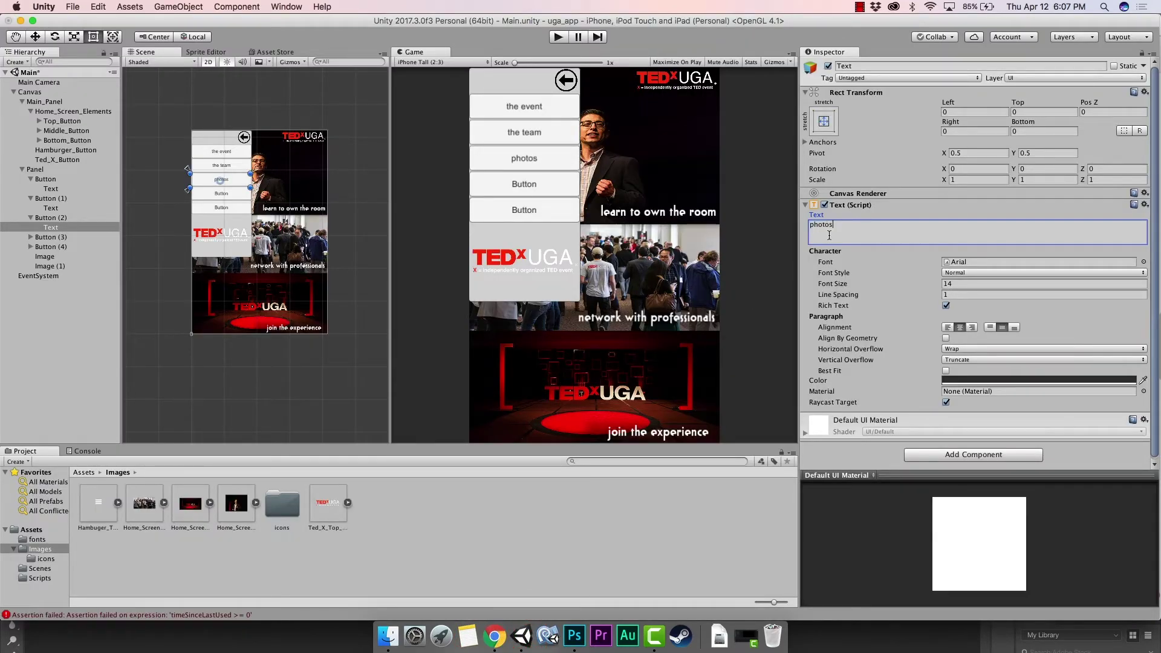
pyautogui.click(29, 238)
pyautogui.click(30, 246)
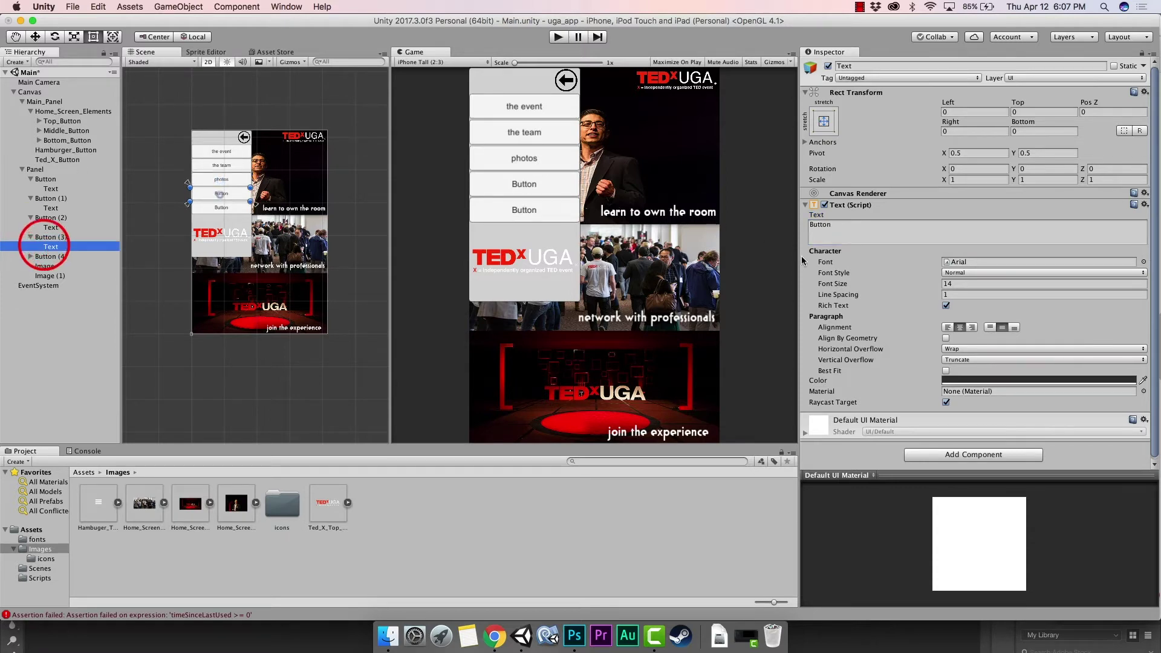
pyautogui.click(825, 226)
pyautogui.write('press')
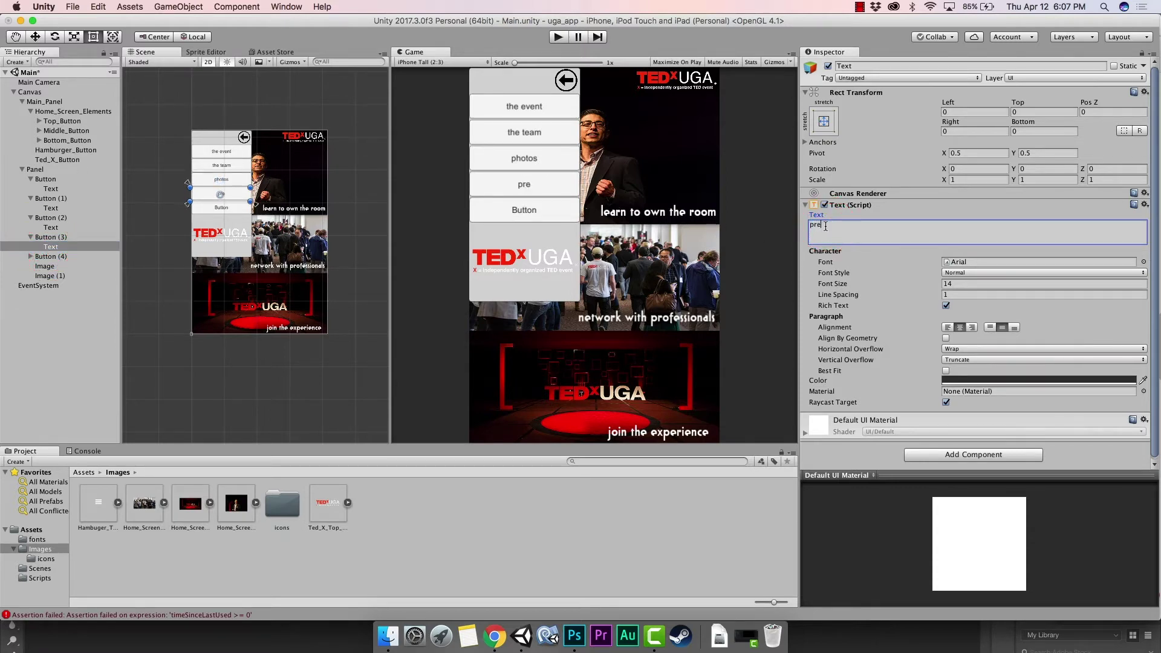
pyautogui.click(30, 257)
pyautogui.click(51, 266)
pyautogui.click(823, 224)
pyautogui.write('nom')
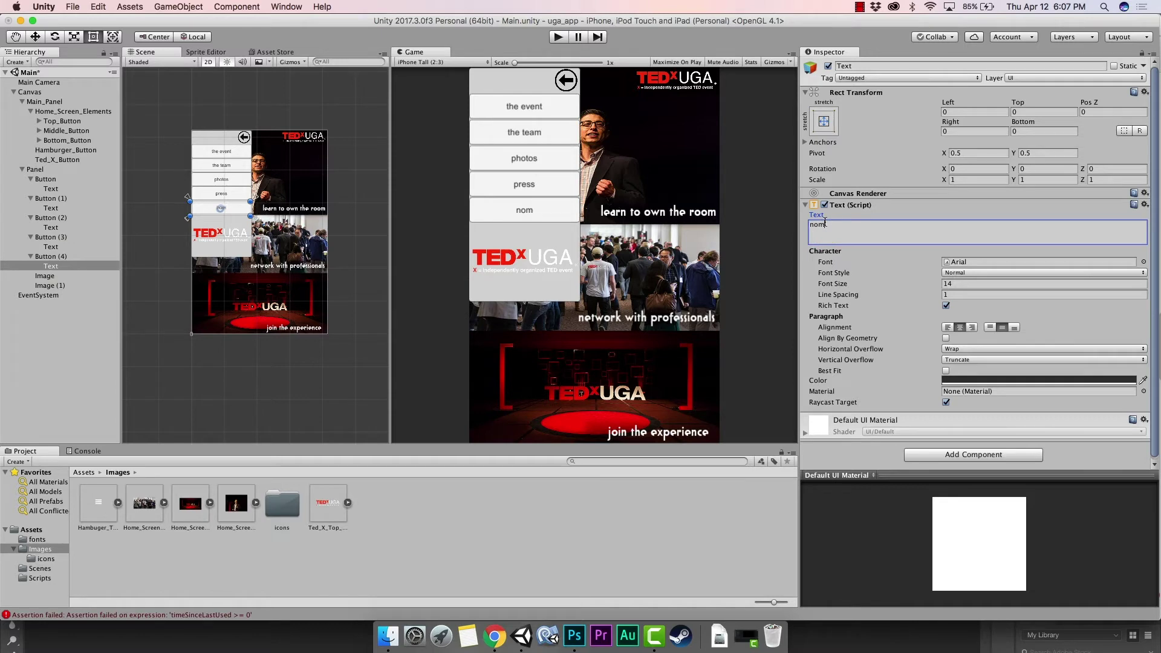
pyautogui.write('inations')
pyautogui.click(51, 276)
pyautogui.click(51, 256)
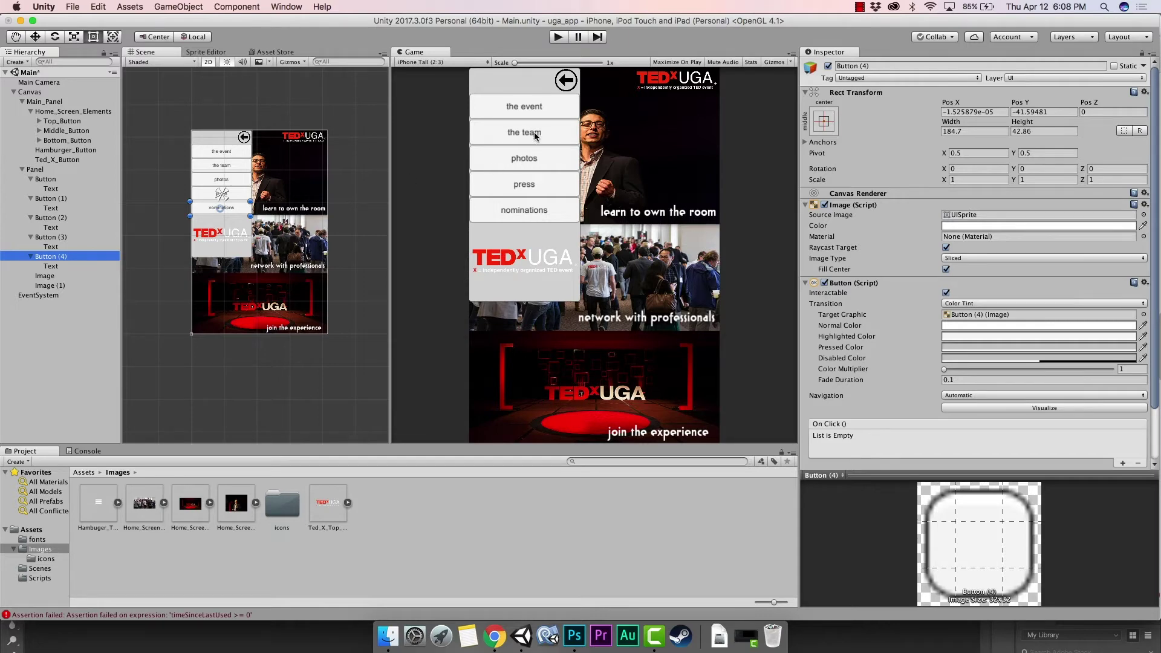
# Step: Slide the menu Panel left to X -93.1, just off the screen's left edge
pyautogui.click(34, 169)
pyautogui.click(206, 177)
pyautogui.moveTo(207, 177); pyautogui.dragTo(141, 178)
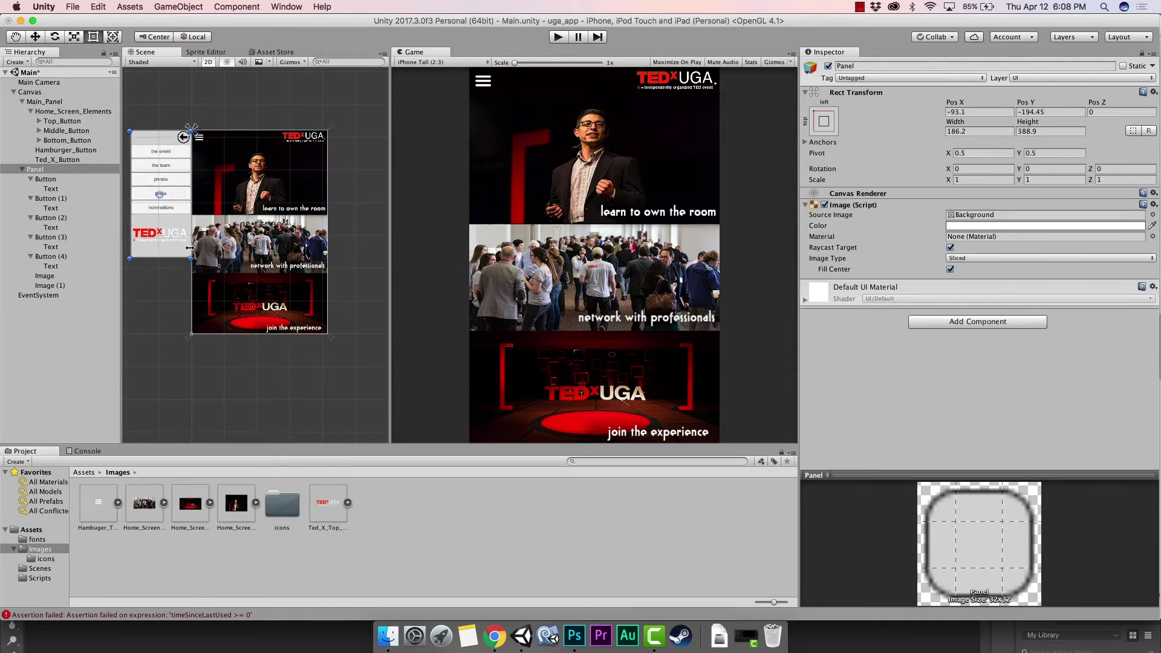
# Step: Try several Game view aspect ratios, settling on iPad Tall (3:4)
pyautogui.click(475, 63)
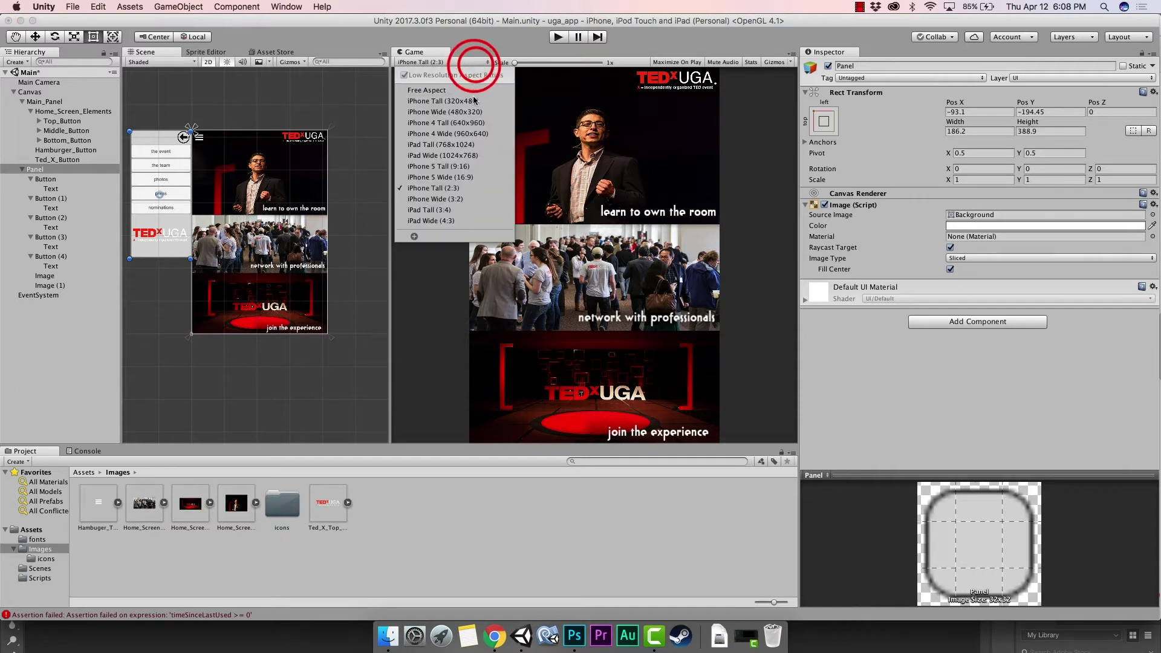
pyautogui.click(458, 209)
pyautogui.click(463, 62)
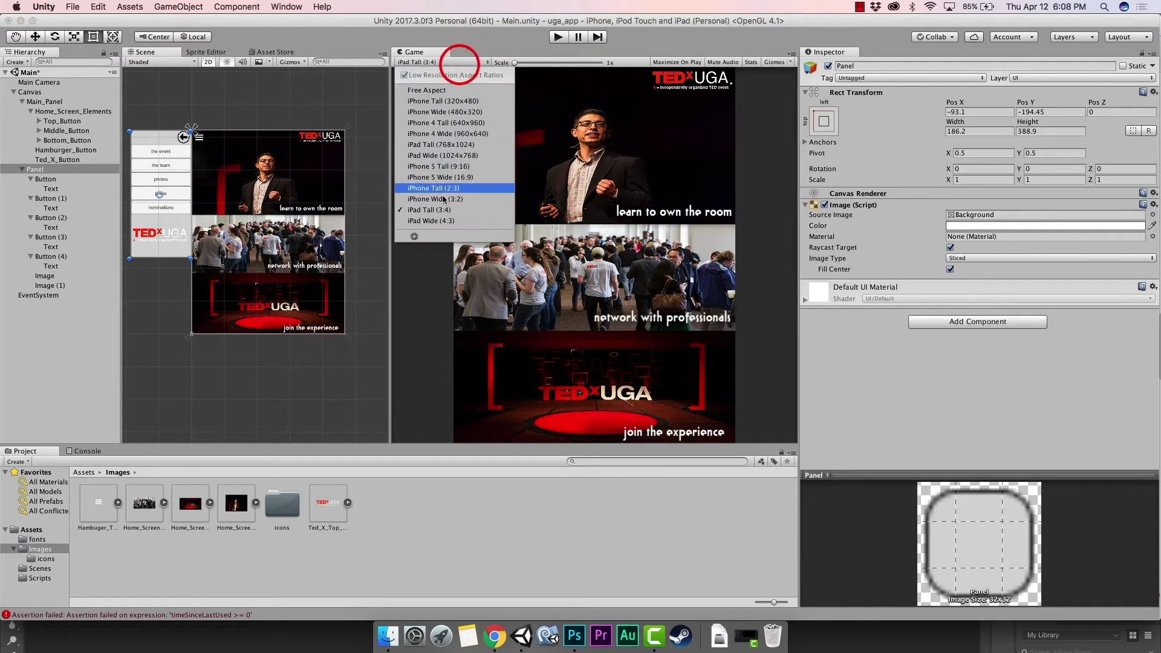
pyautogui.click(445, 167)
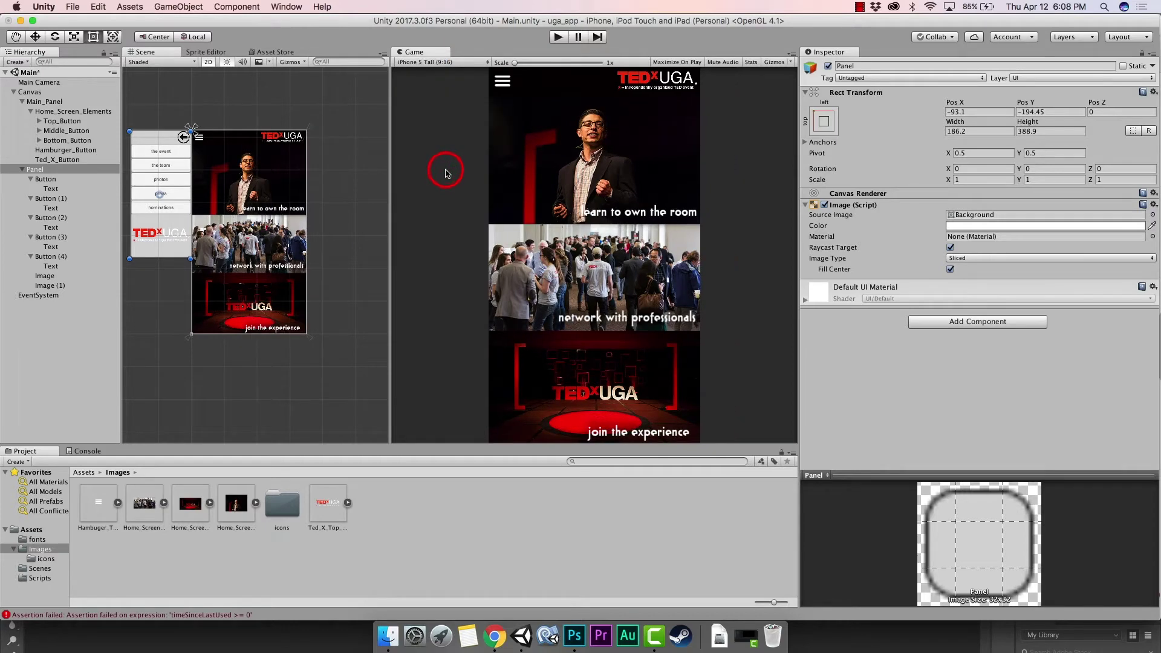
pyautogui.click(483, 62)
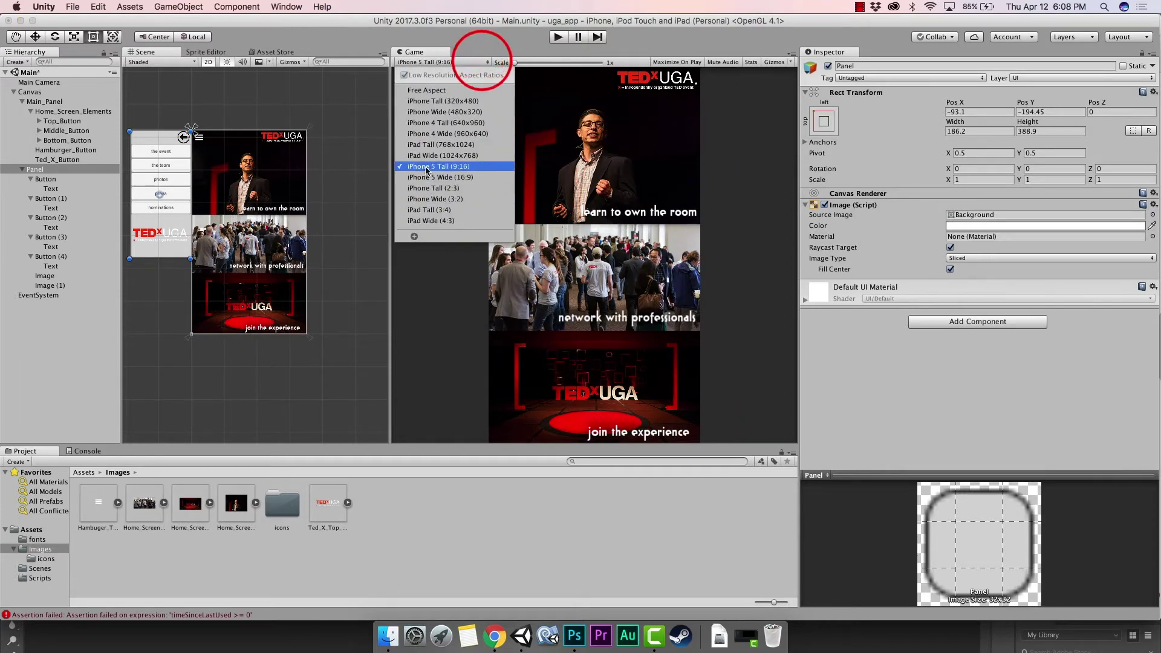
pyautogui.click(433, 146)
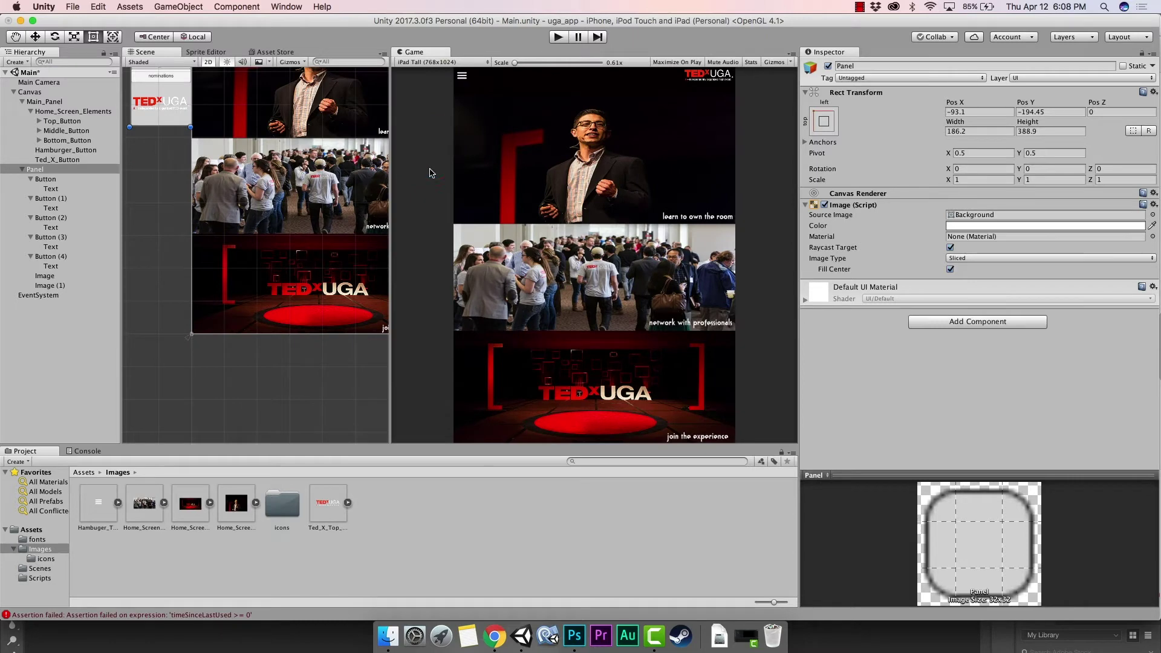
pyautogui.click(441, 213)
pyautogui.click(753, 243)
pyautogui.click(414, 284)
pyautogui.click(426, 62)
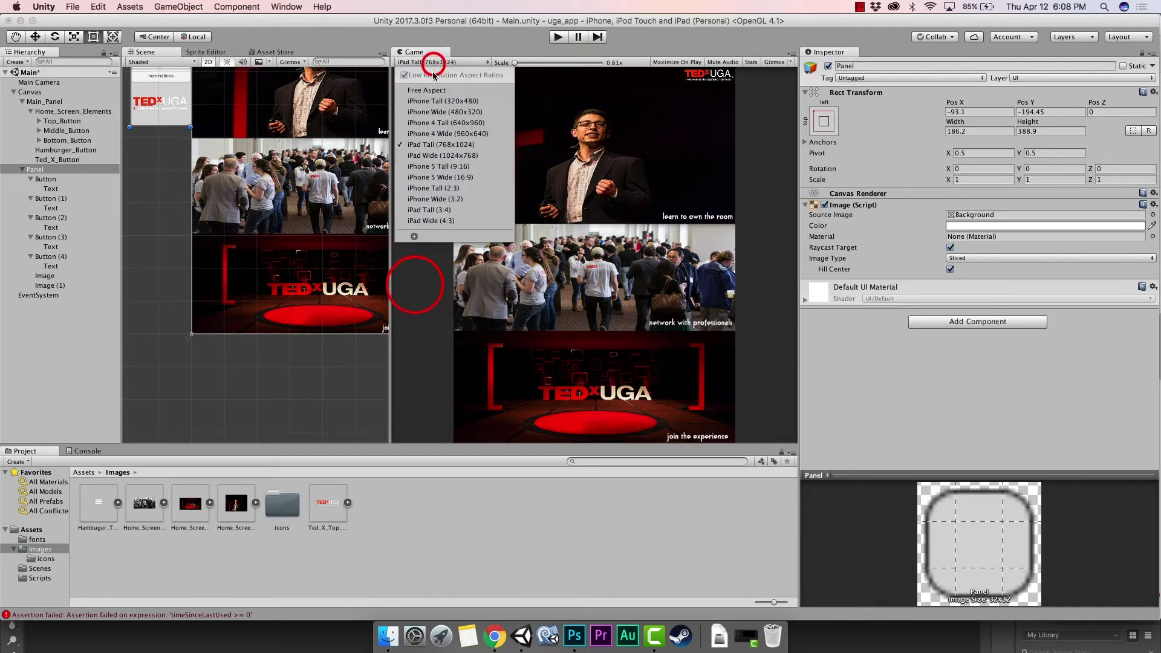
pyautogui.click(436, 211)
pyautogui.click(460, 65)
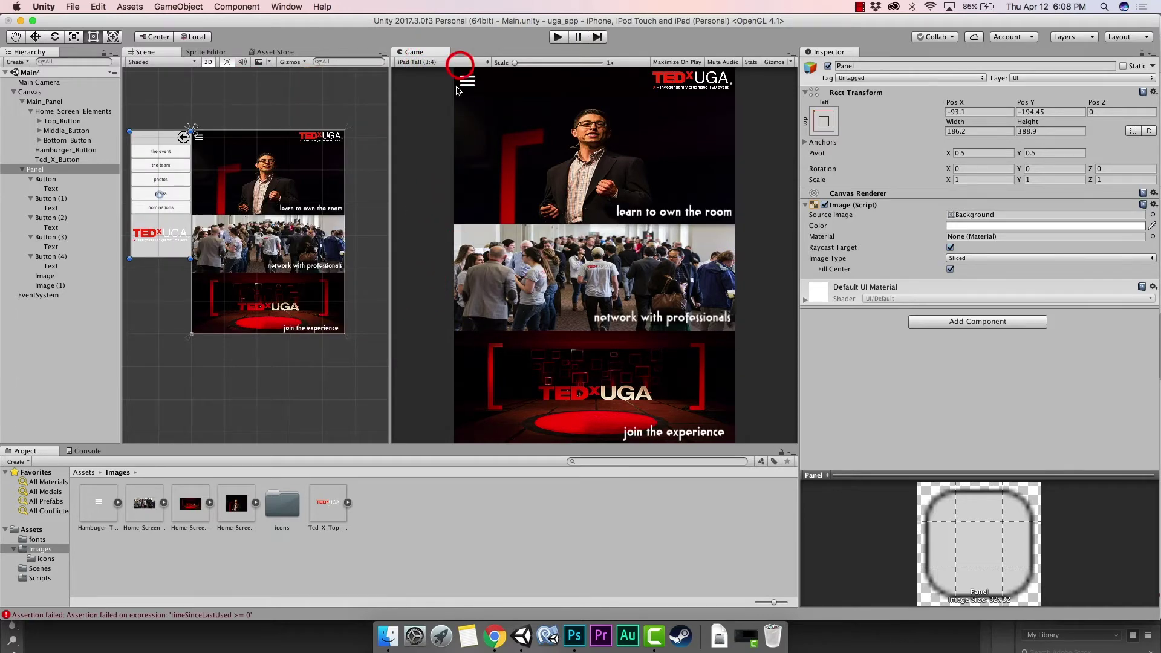
pyautogui.click(442, 65)
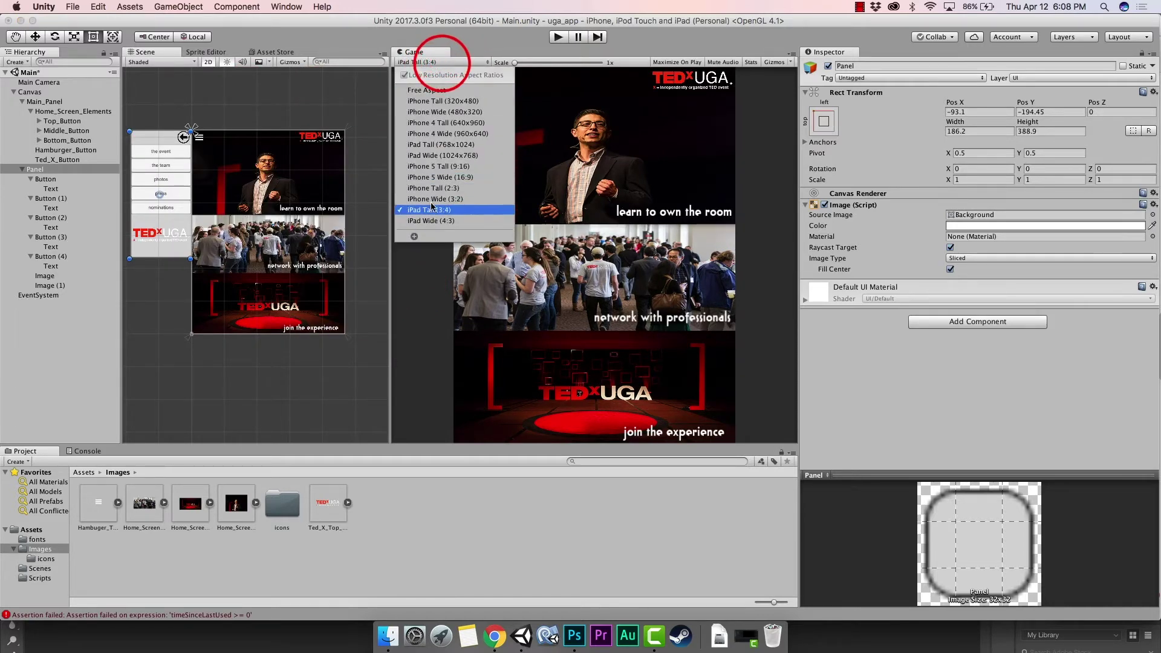
pyautogui.click(433, 188)
pyautogui.click(475, 63)
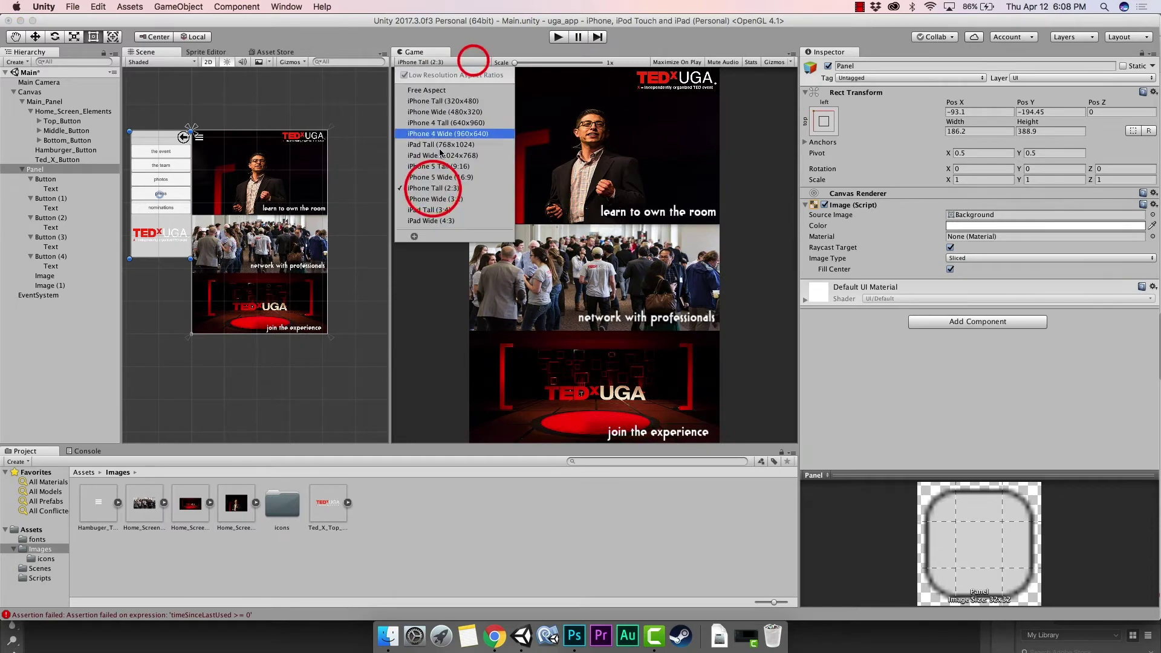
pyautogui.click(427, 207)
pyautogui.click(473, 92)
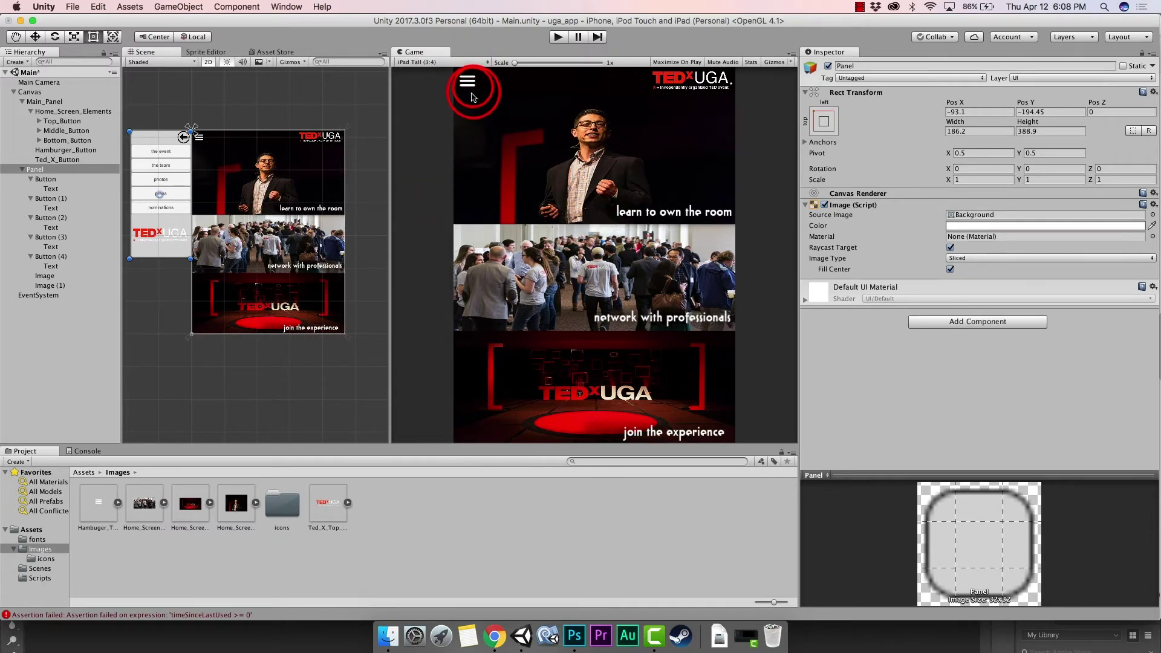
pyautogui.click(139, 142)
pyautogui.click(465, 163)
pyautogui.click(516, 156)
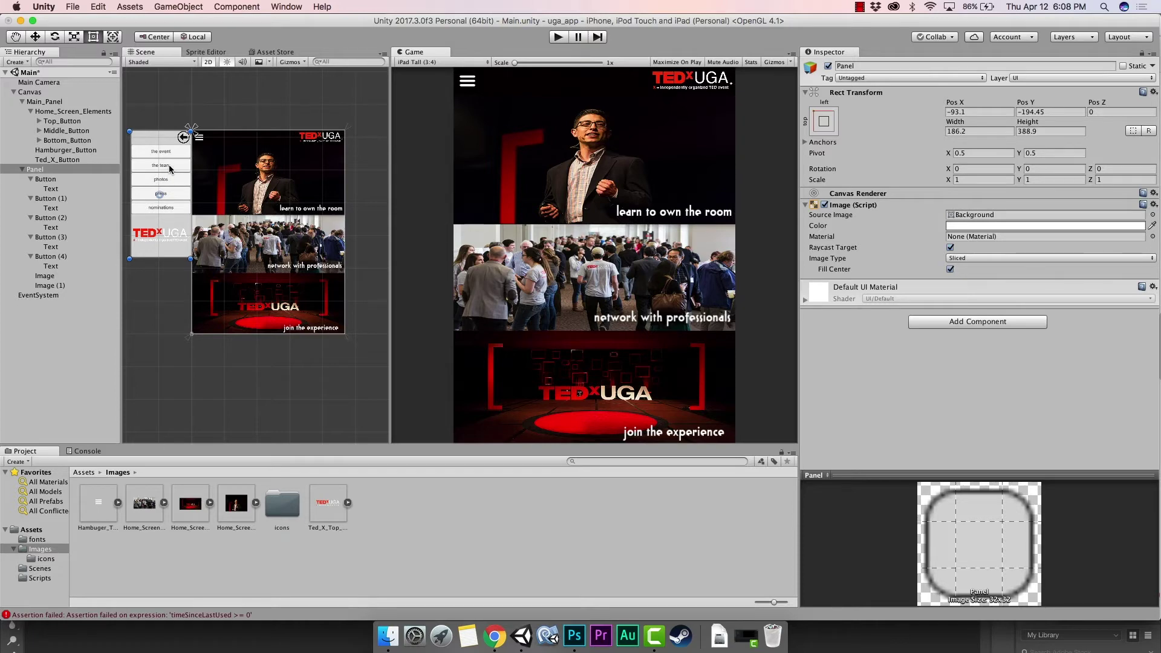
pyautogui.click(166, 115)
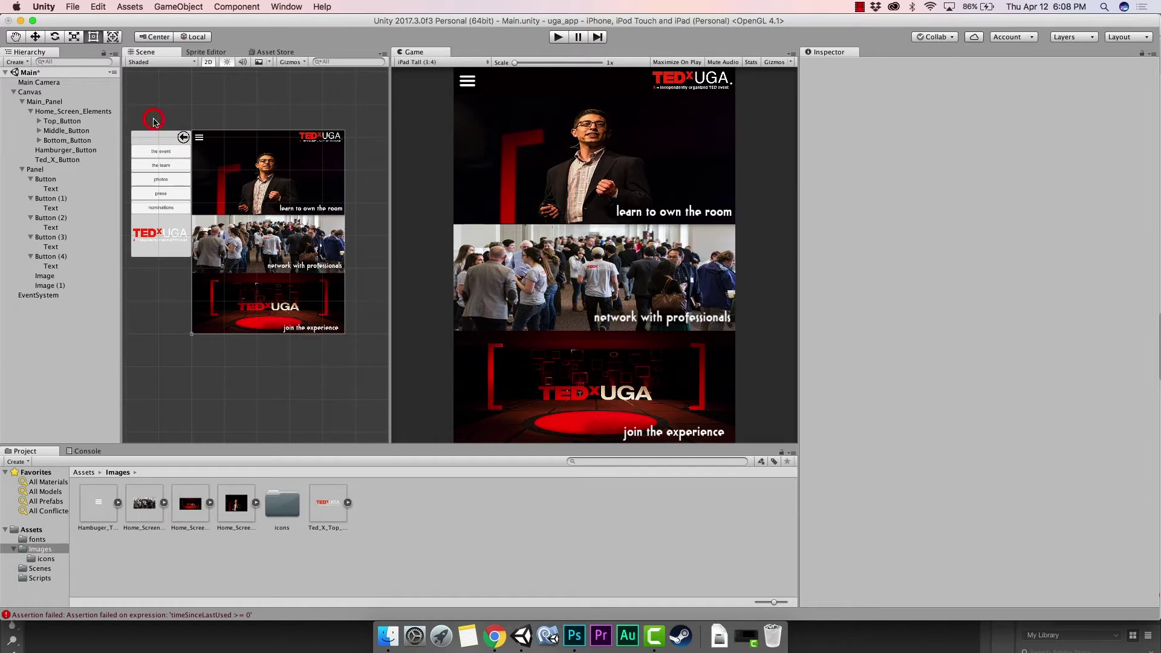
pyautogui.click(150, 142)
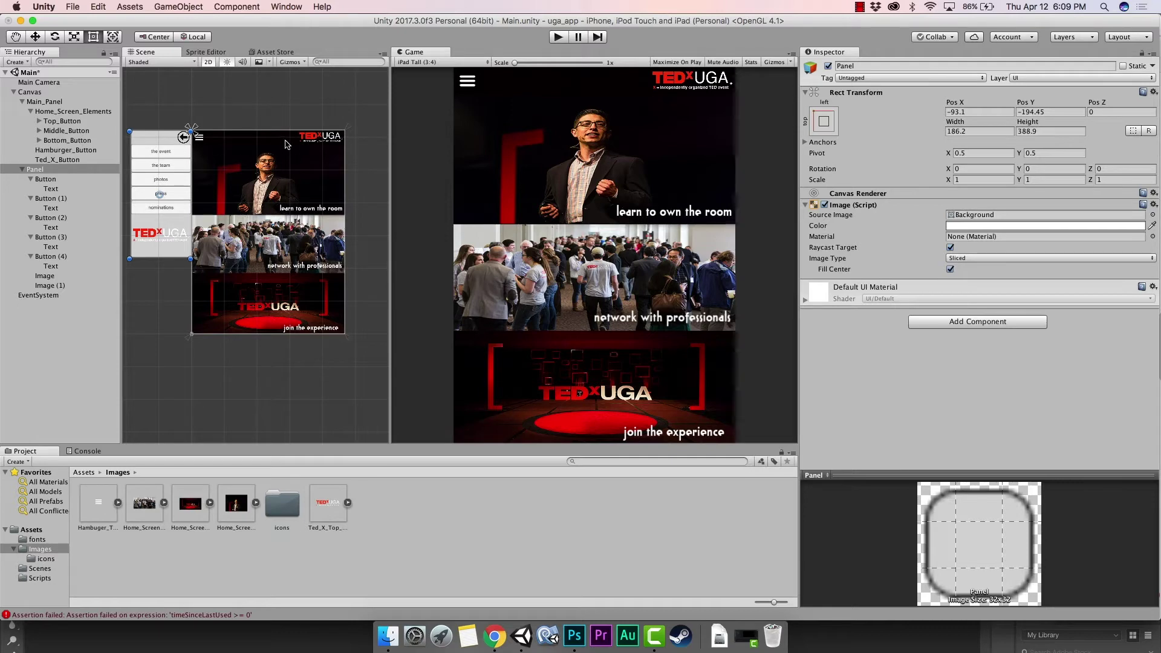
pyautogui.click(470, 83)
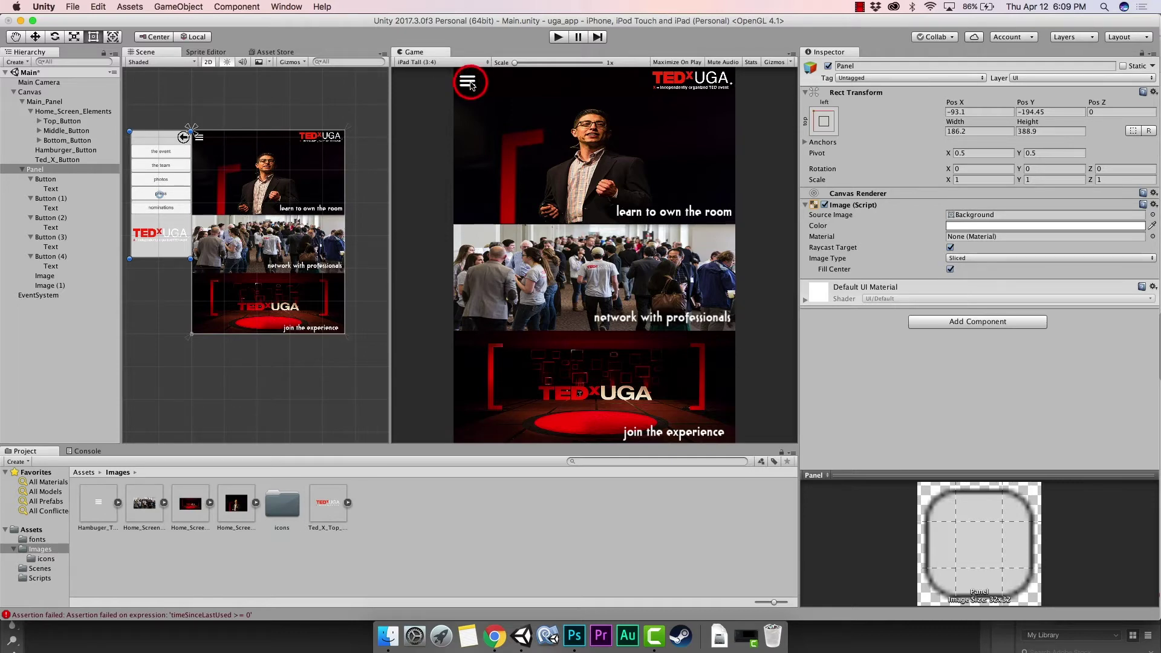
pyautogui.click(320, 104)
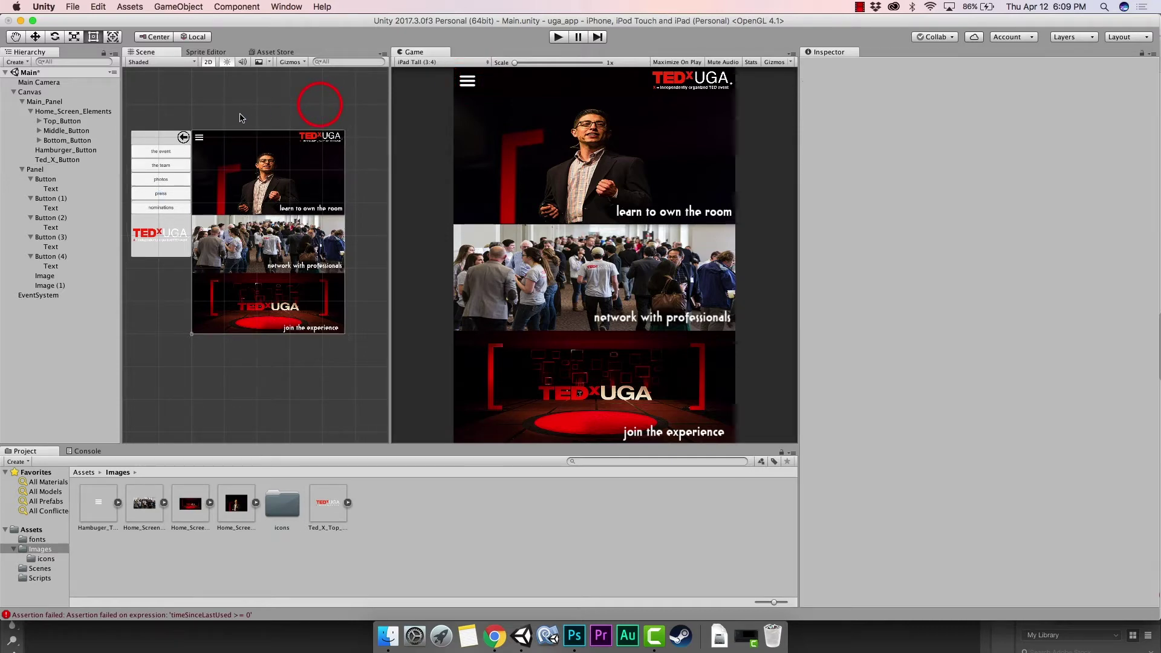
pyautogui.click(161, 130)
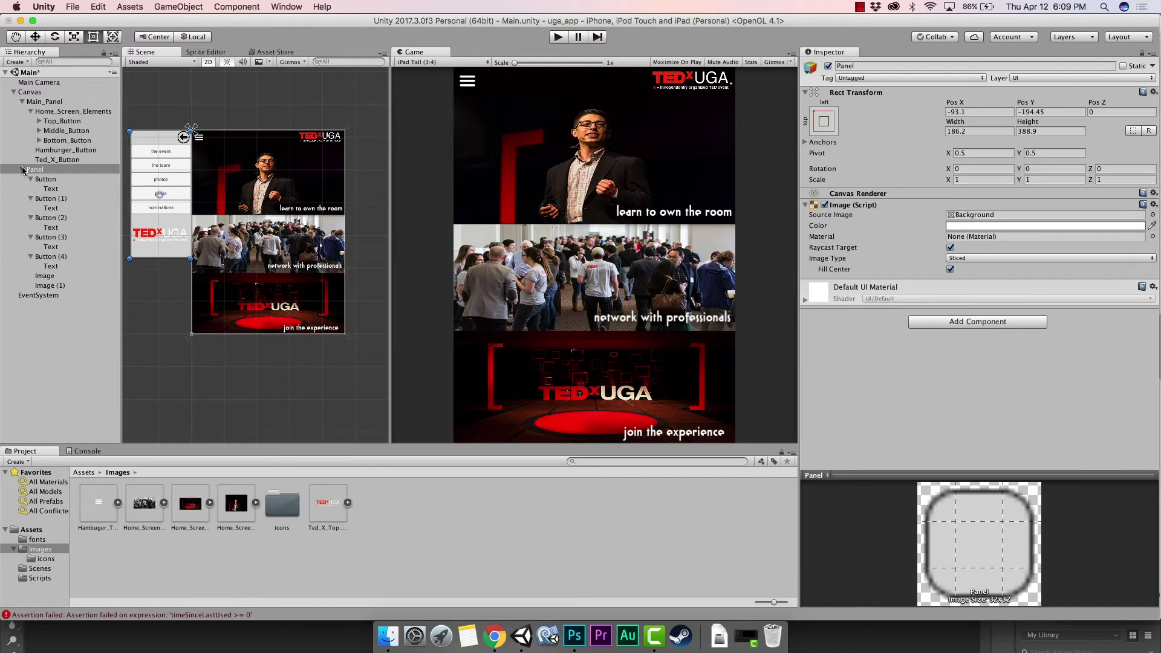
pyautogui.click(152, 126)
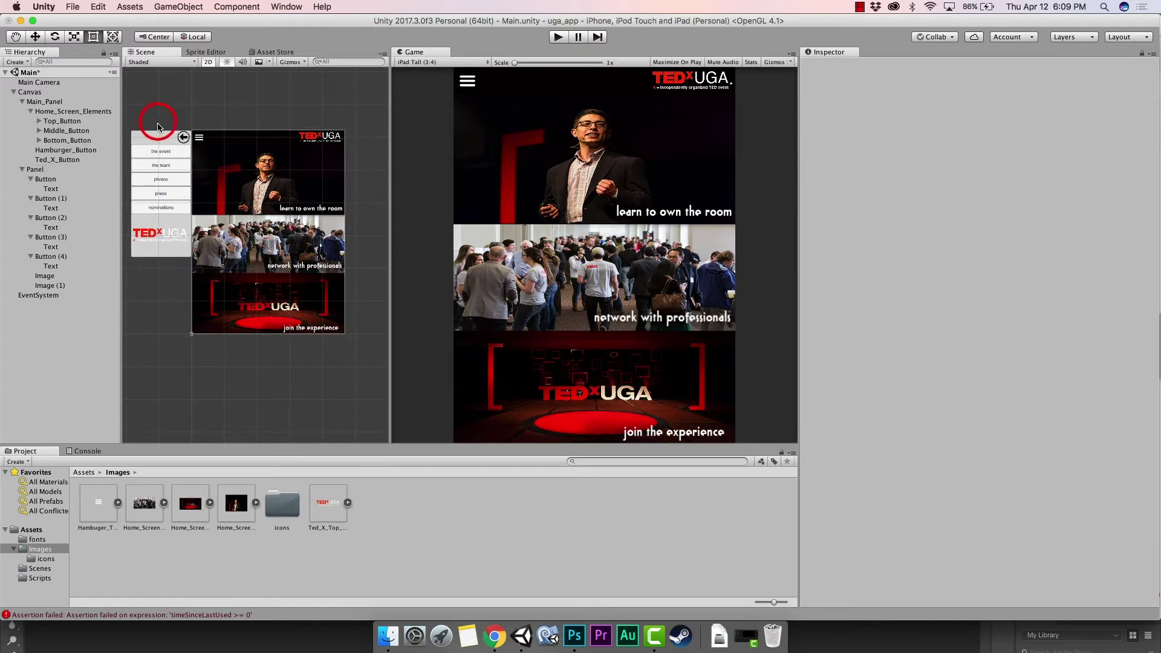
pyautogui.click(154, 134)
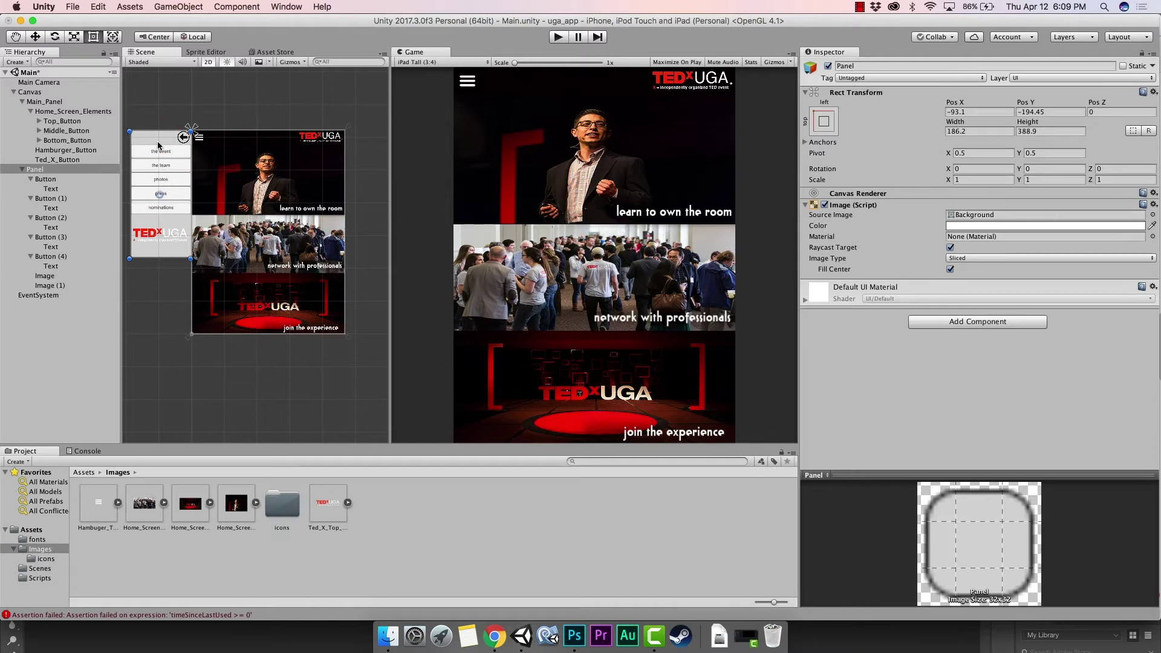
pyautogui.click(147, 137)
pyautogui.click(208, 146)
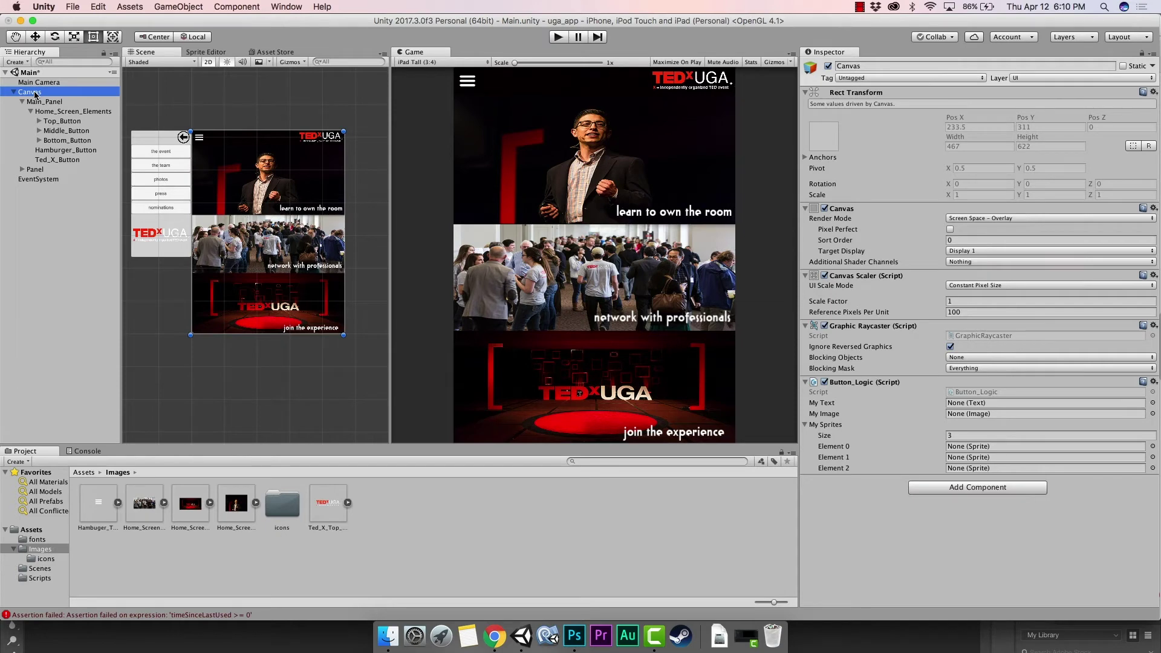
# Step: Create an empty GameObject under Canvas and duplicate it
pyautogui.rightClick(35, 95)
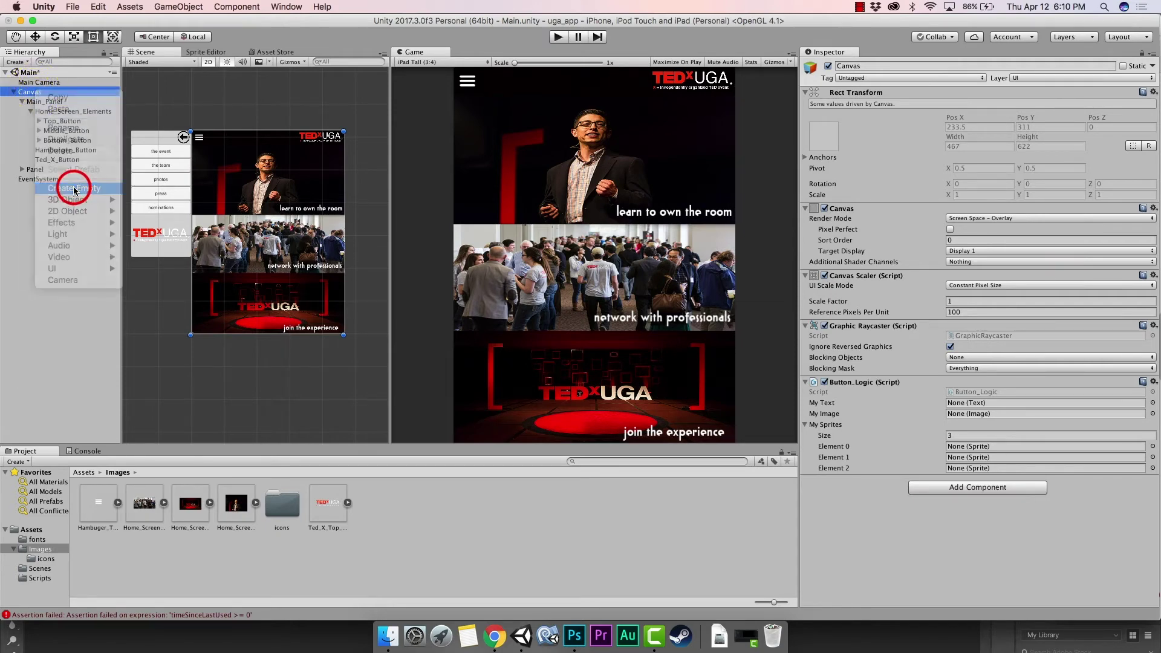
pyautogui.click(74, 188)
pyautogui.rightClick(41, 180)
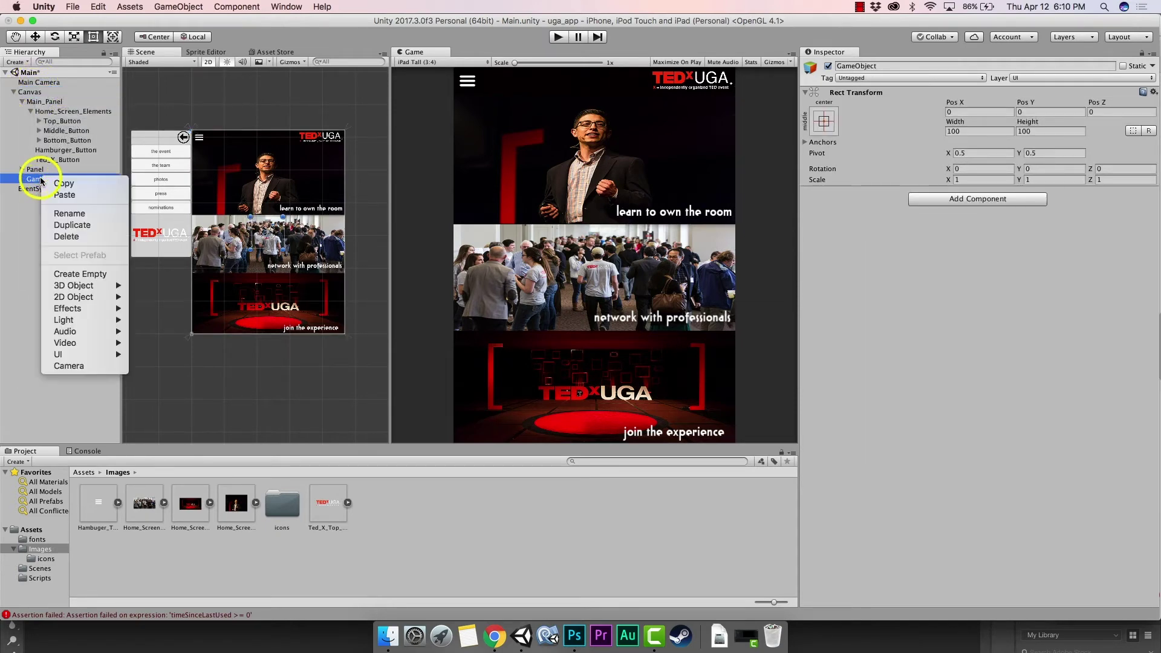
pyautogui.click(78, 226)
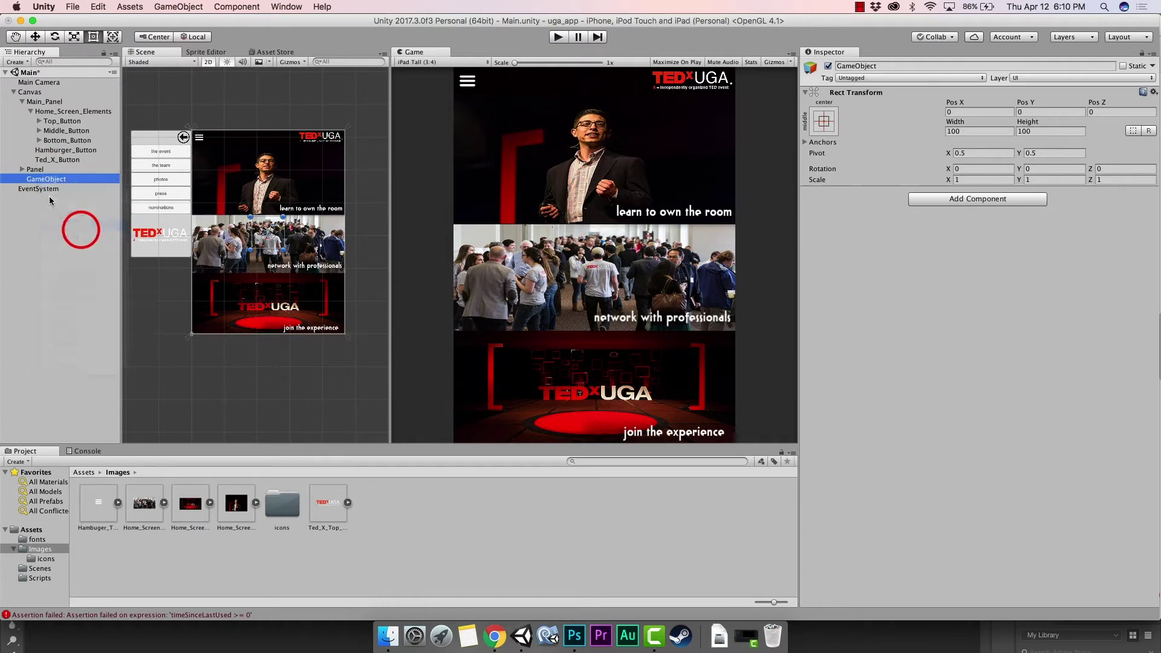
# Step: Rename the first empty object to Menu_Panel_Orig_pos, fixing the typo along the way
pyautogui.click(47, 180)
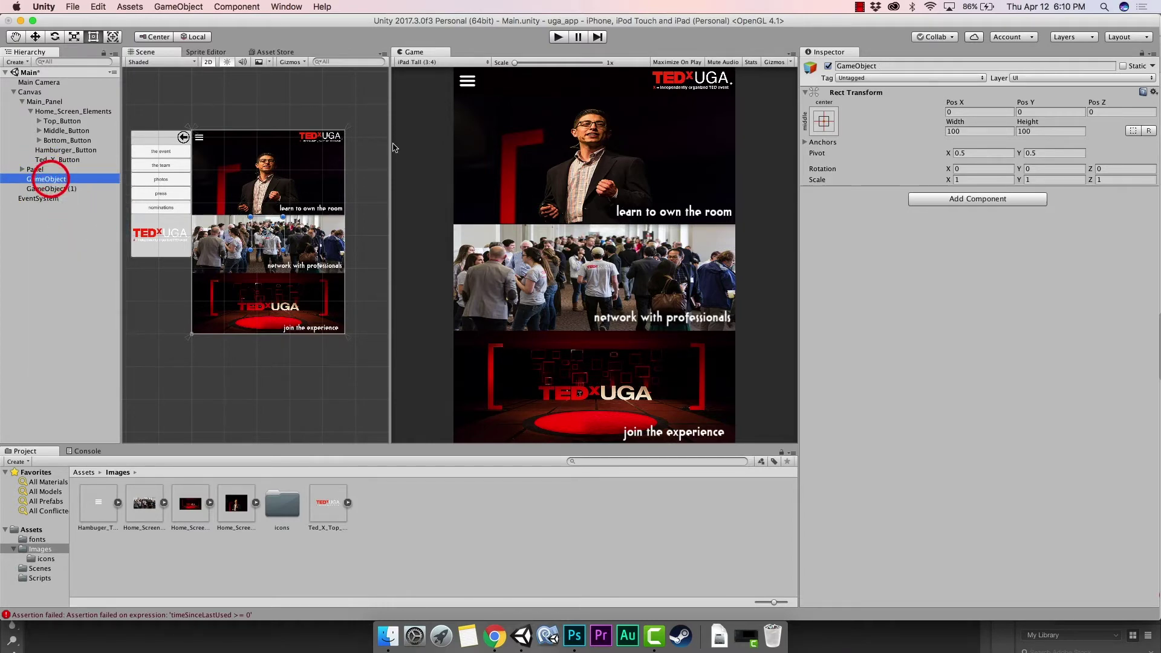
pyautogui.click(864, 65)
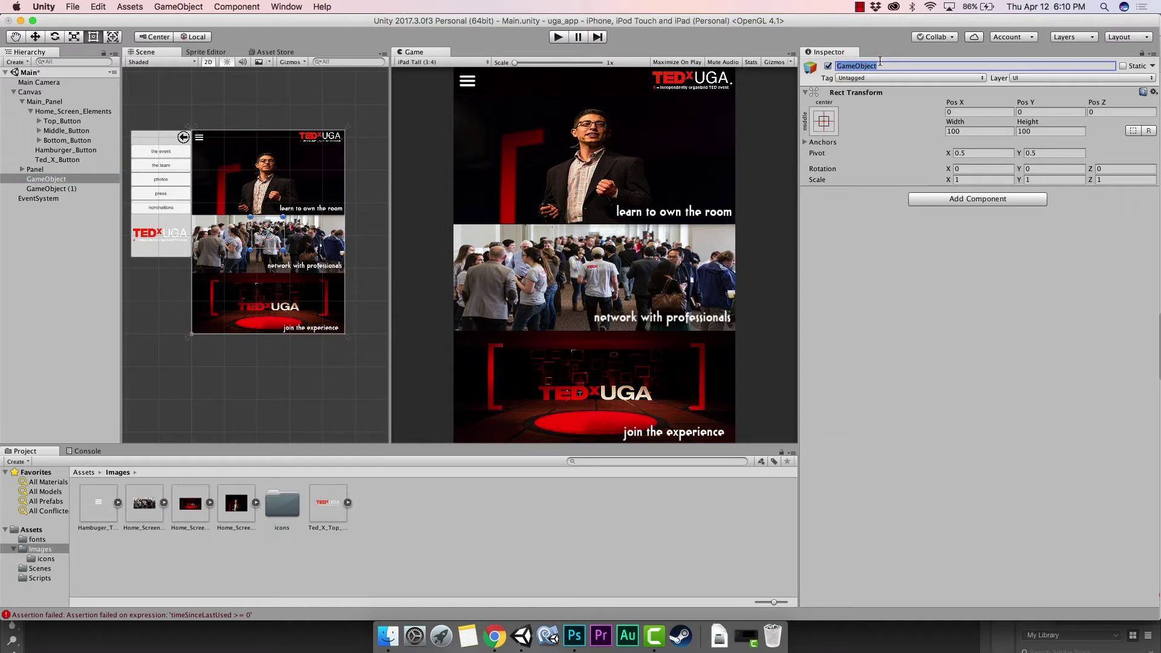
pyautogui.write('Menu_Pane_Orig_pos')
pyautogui.press('Return')
pyautogui.click(874, 66)
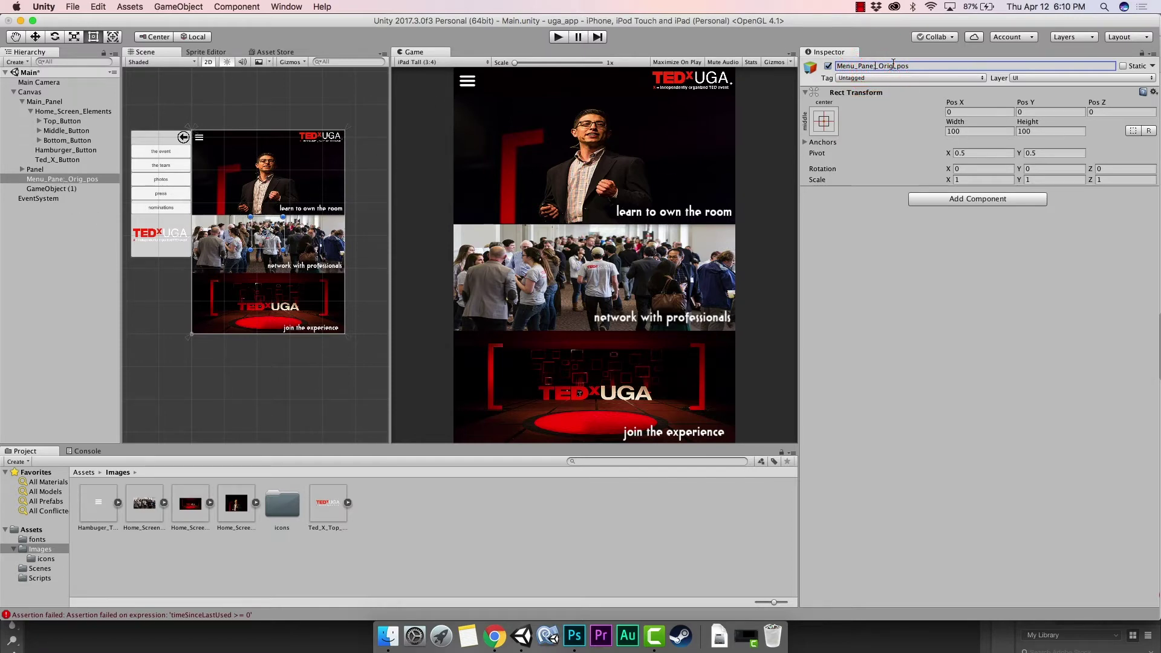
pyautogui.write('l')
pyautogui.press('Return')
# Step: Rename the duplicate to Menu_Panel_Active_Pos and capitalize Pos in Menu_Panel_Orig_Pos
pyautogui.click(63, 189)
pyautogui.click(874, 66)
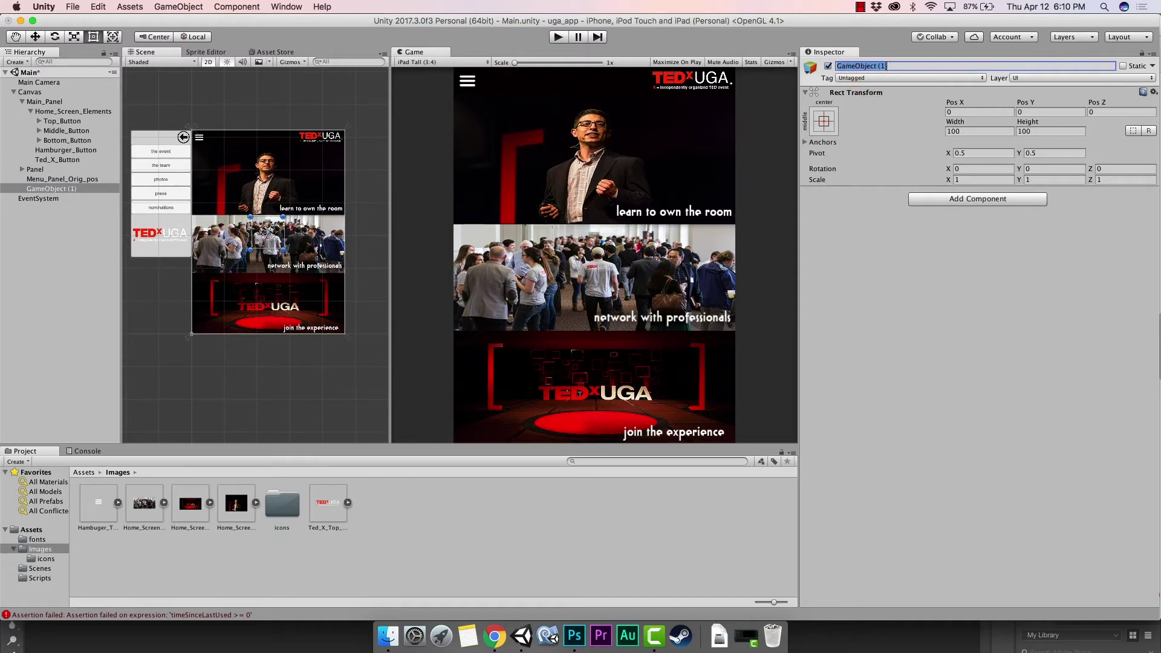
pyautogui.write('Menu_Panel_')
pyautogui.press('Return')
pyautogui.click(89, 178)
pyautogui.click(899, 66)
pyautogui.click(910, 66)
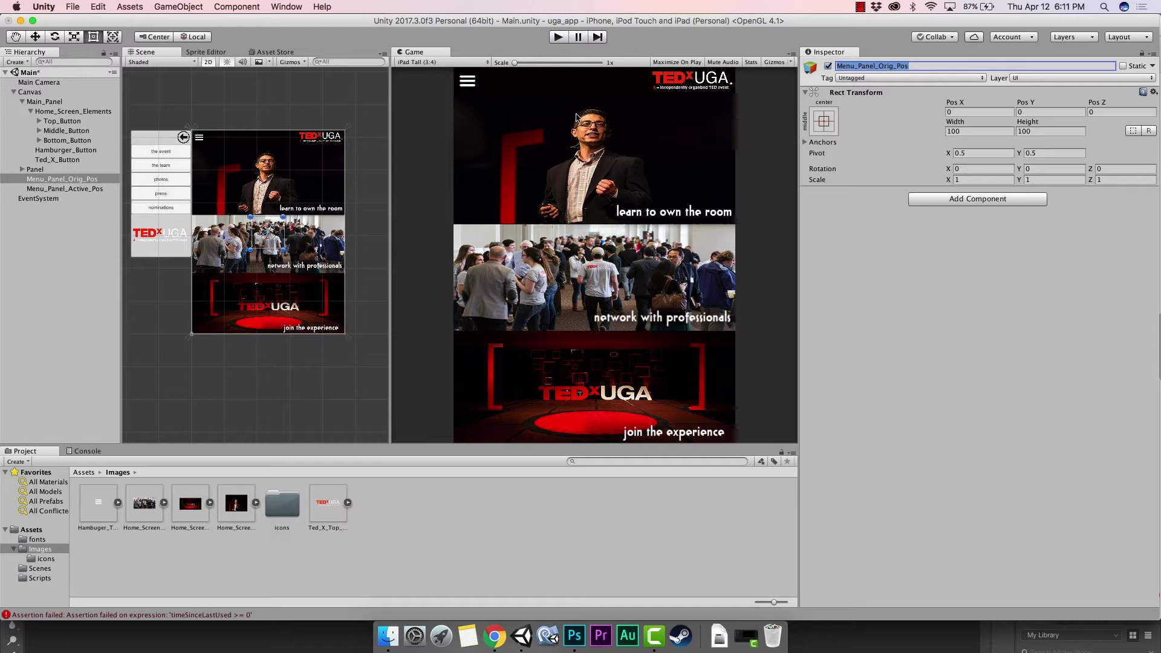
# Step: Copy the Panel's Rect Transform and paste its values onto Menu_Panel_Orig_Pos (X -93.1, Y -194.45)
pyautogui.click(83, 189)
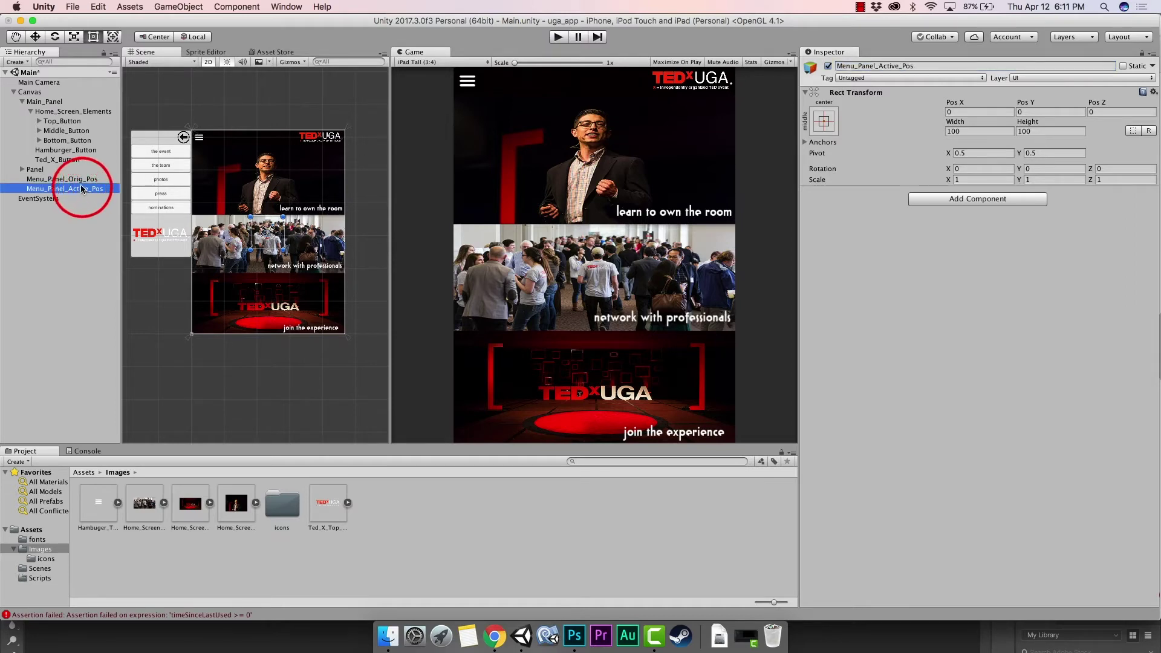
pyautogui.click(64, 179)
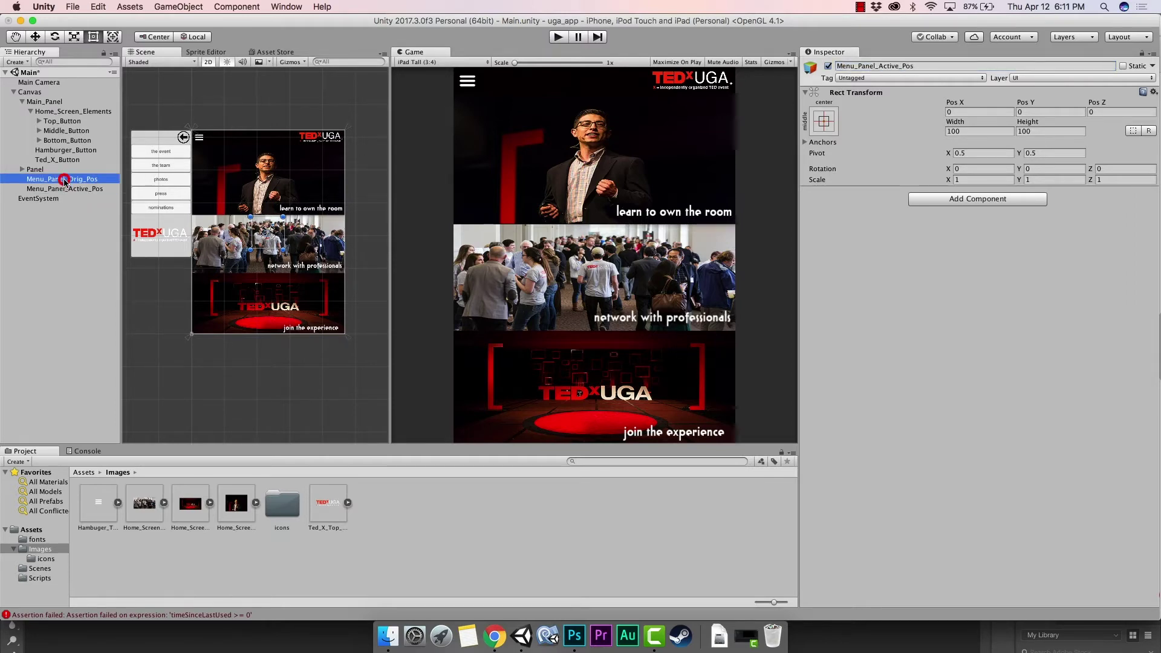
pyautogui.click(44, 171)
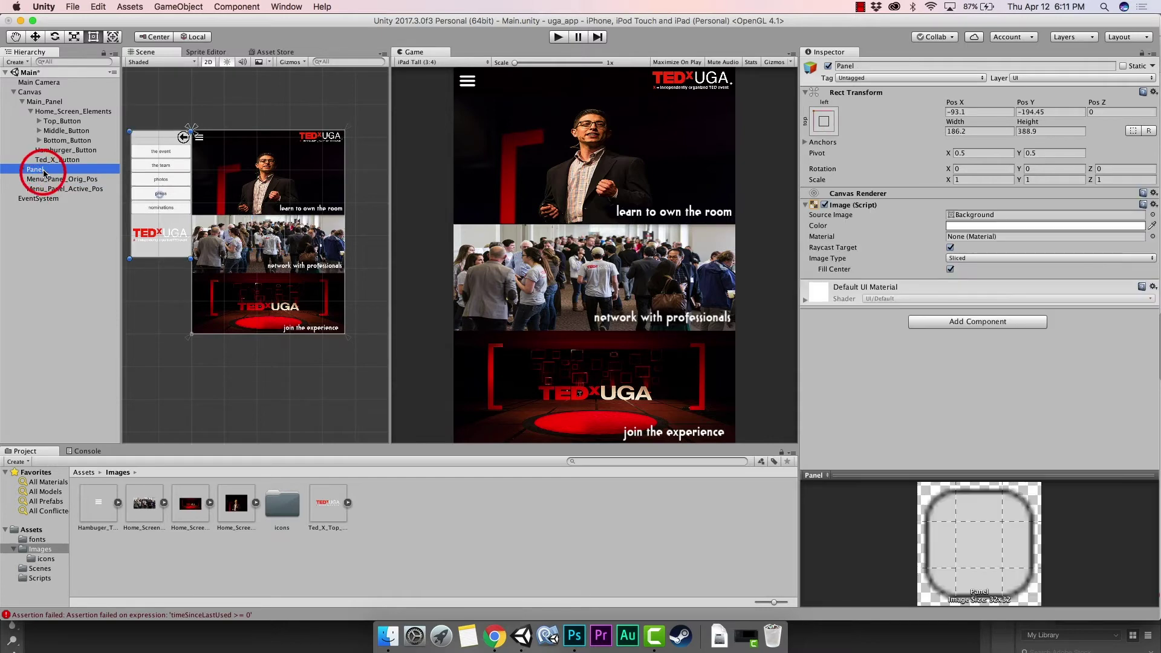
pyautogui.click(1153, 92)
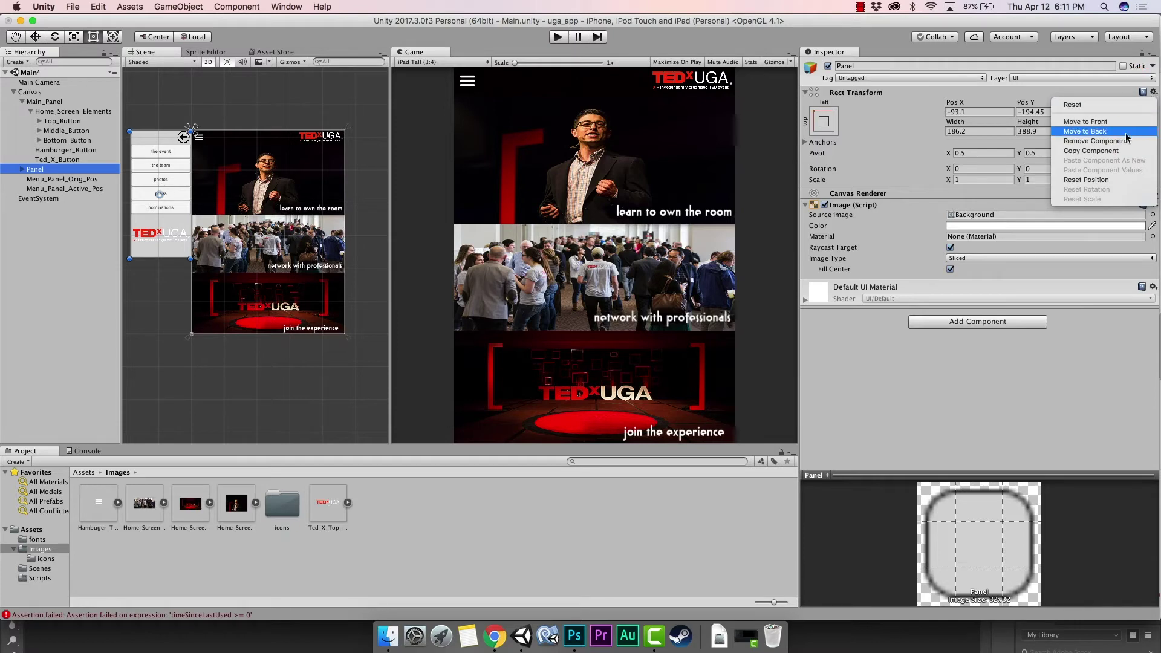
pyautogui.click(1120, 151)
pyautogui.click(930, 106)
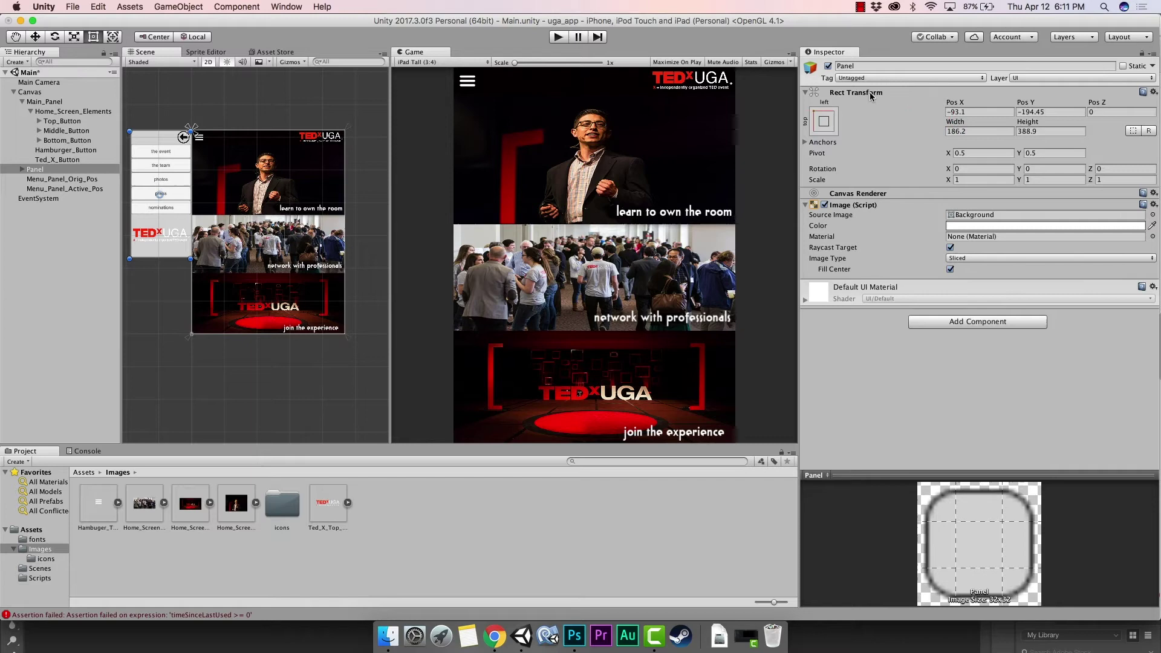
pyautogui.click(60, 180)
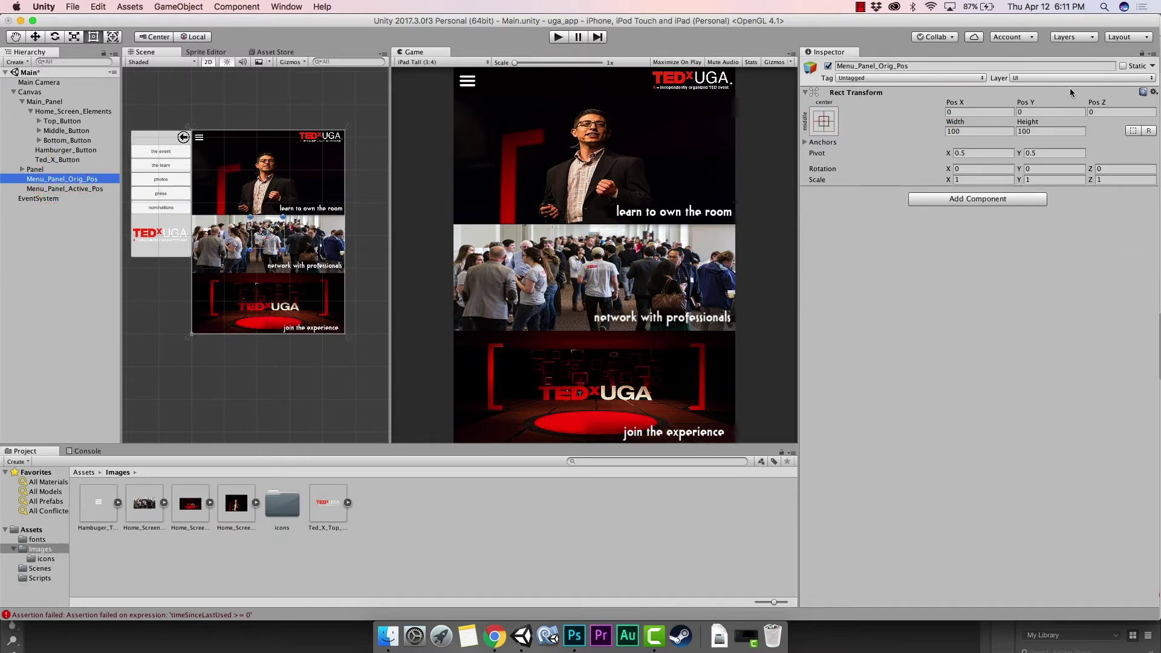
pyautogui.click(1153, 93)
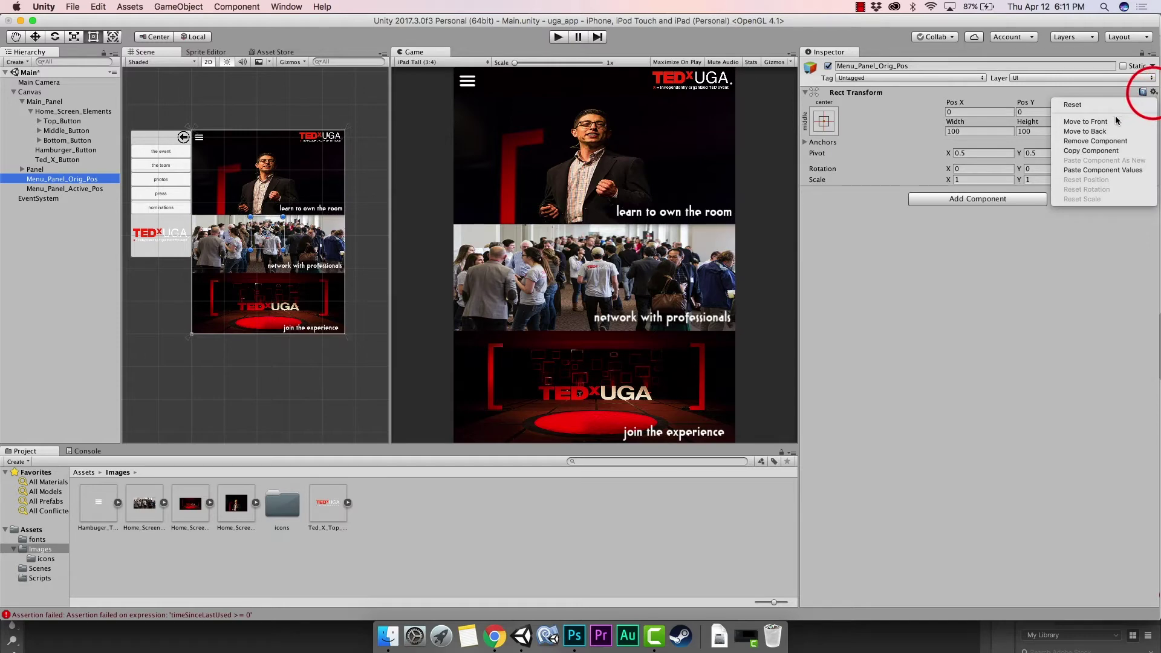
pyautogui.click(1113, 170)
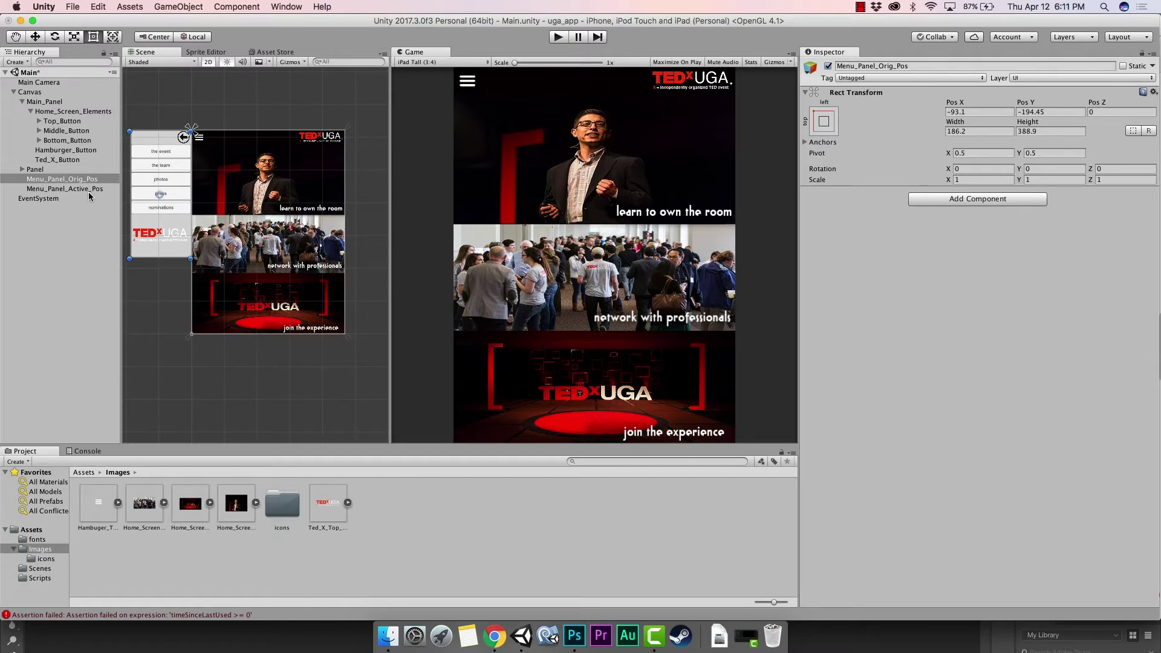
# Step: Drag the menu Panel right until it sits fully on-screen beside the home images
pyautogui.click(43, 171)
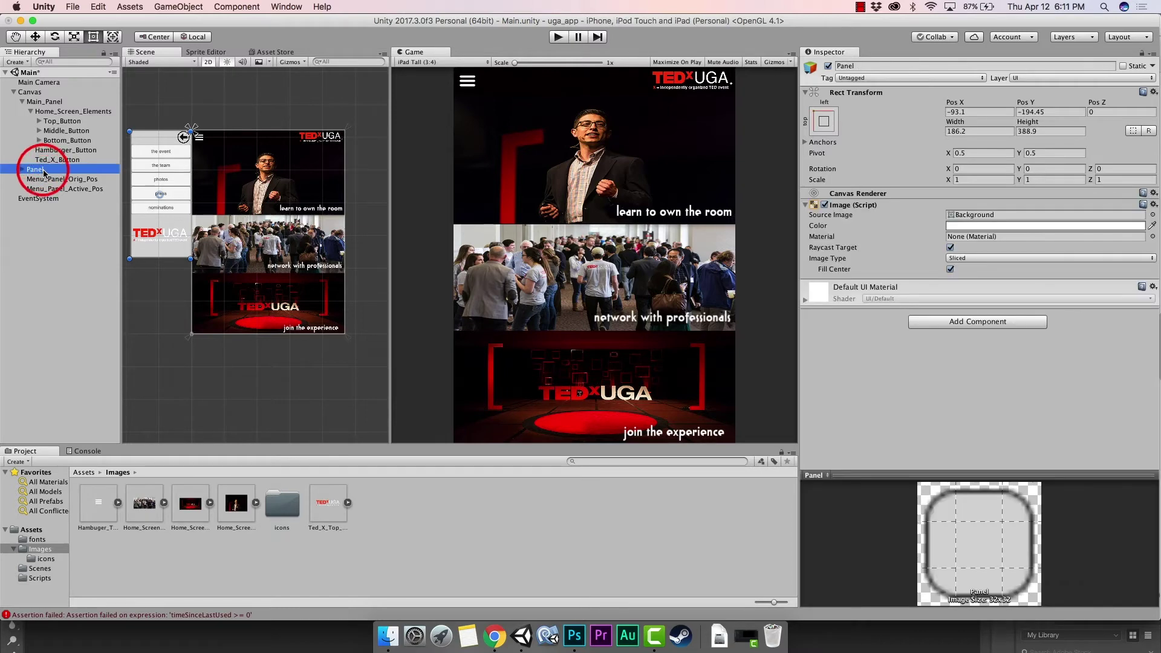
pyautogui.moveTo(150, 164); pyautogui.dragTo(214, 140)
pyautogui.click(218, 141)
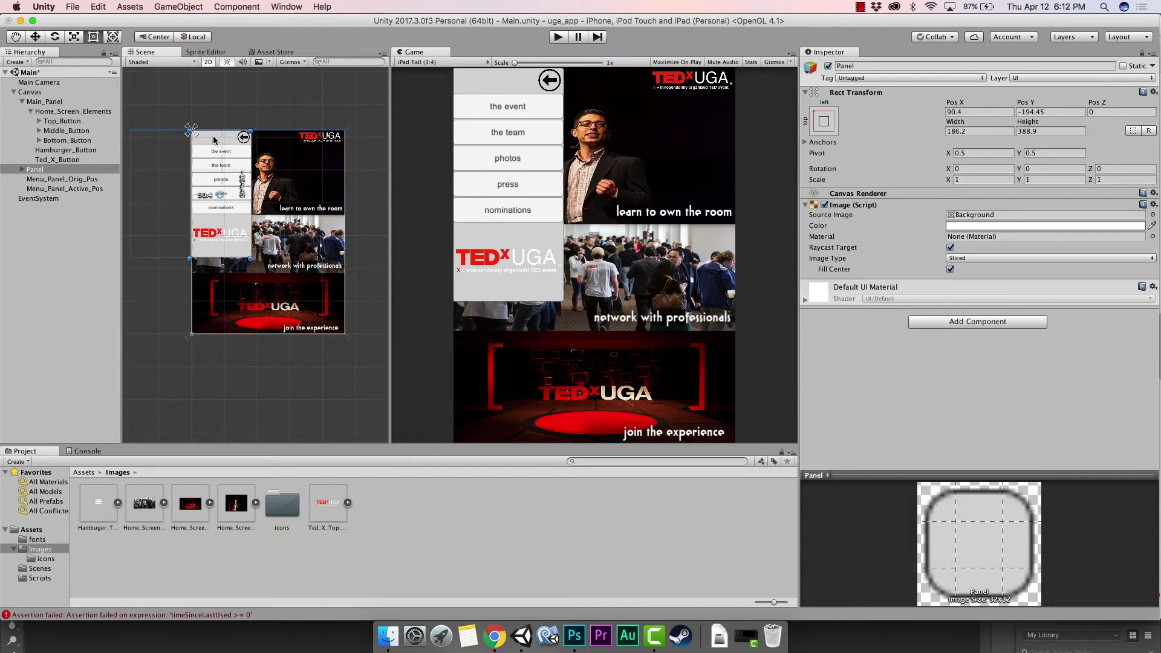
pyautogui.moveTo(215, 140); pyautogui.dragTo(215, 140)
# Step: Copy the Panel's on-screen Rect Transform (X 90.4) onto Menu_Panel_Active_Pos and verify both markers
pyautogui.click(1154, 93)
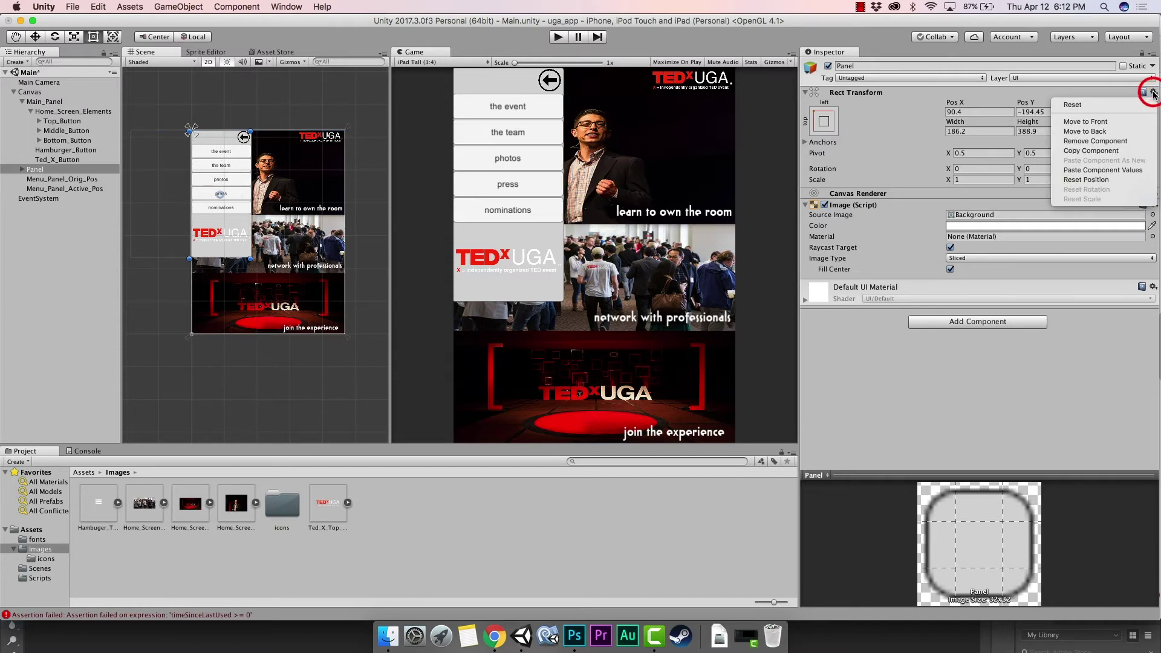
pyautogui.click(1118, 151)
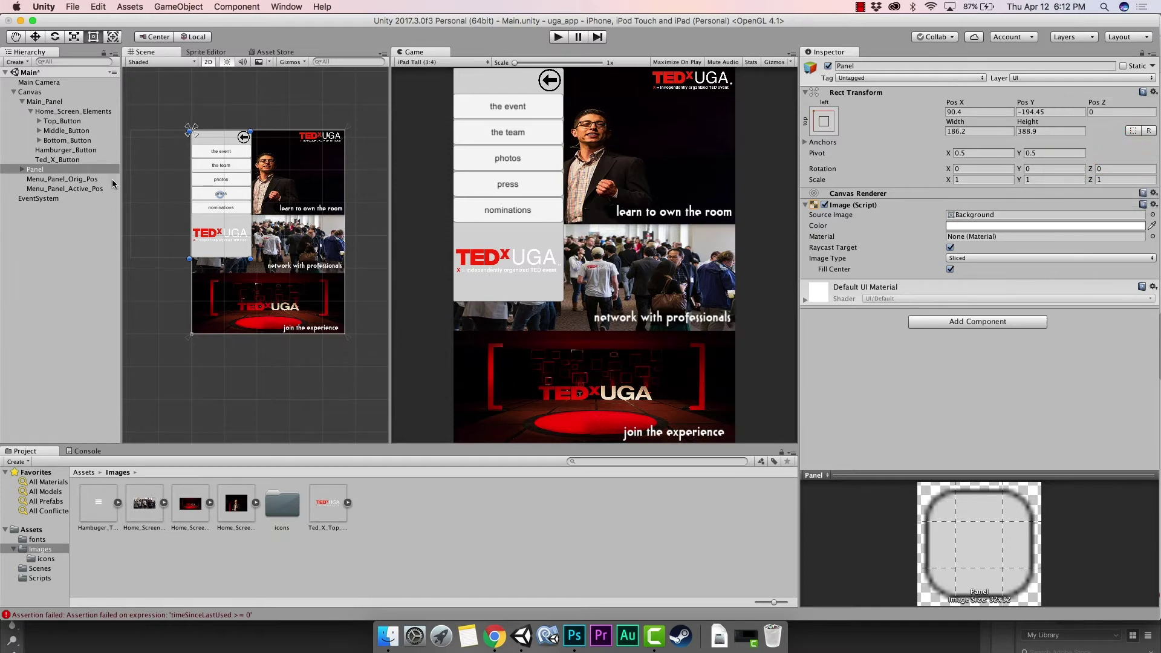
pyautogui.click(71, 188)
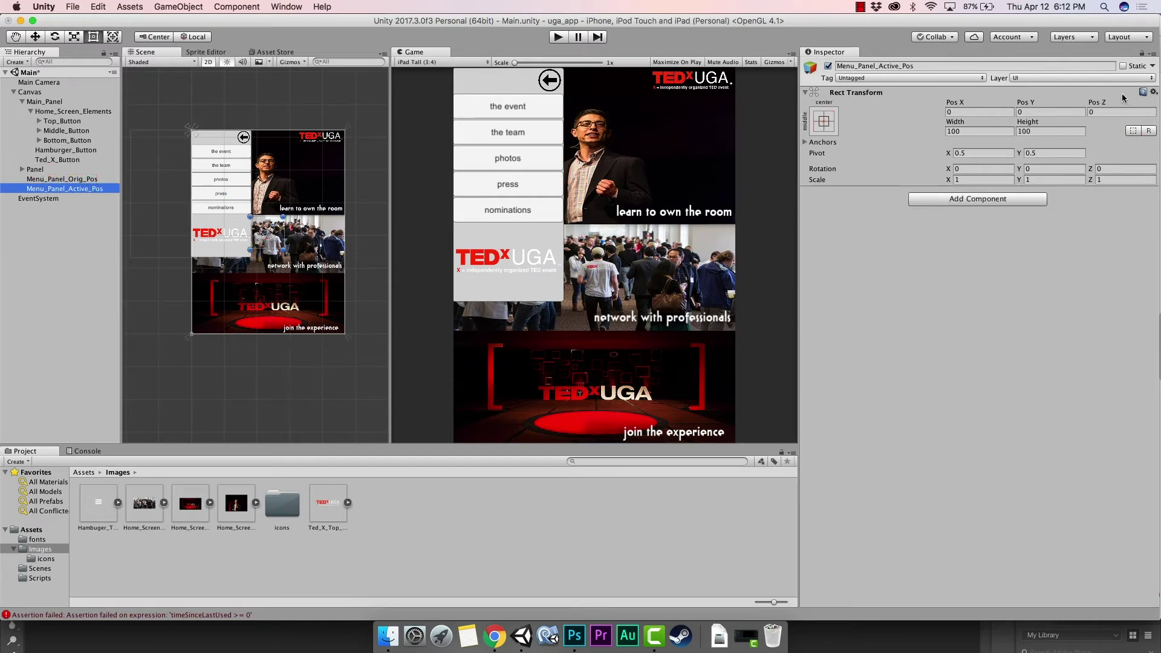
pyautogui.click(1153, 94)
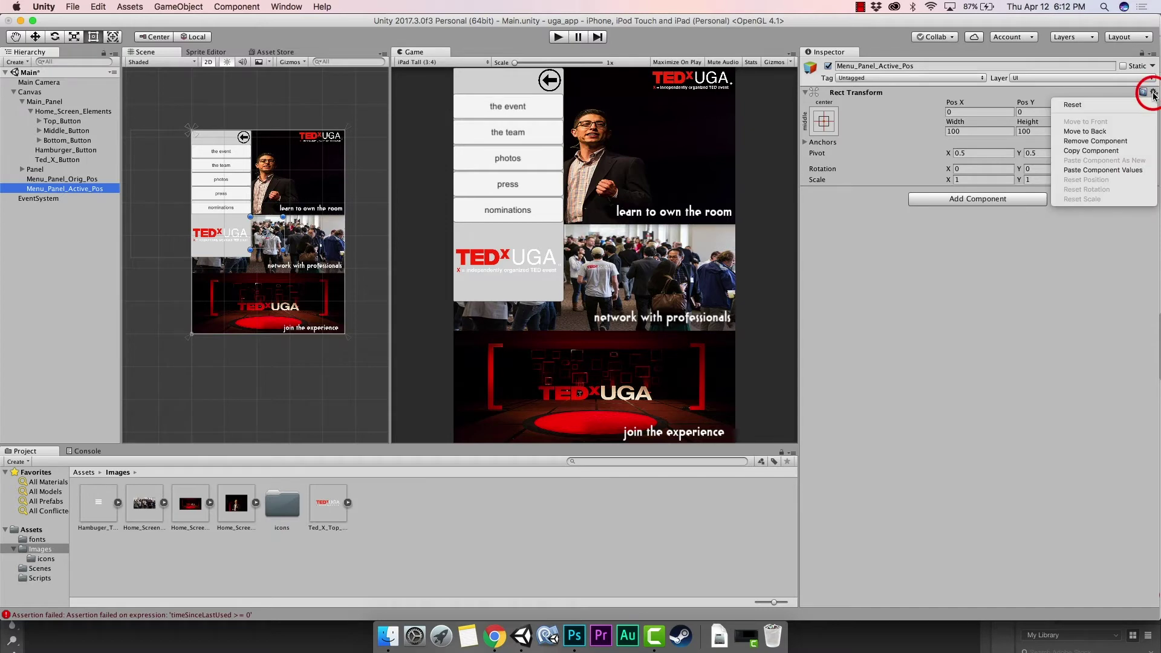
pyautogui.click(1125, 170)
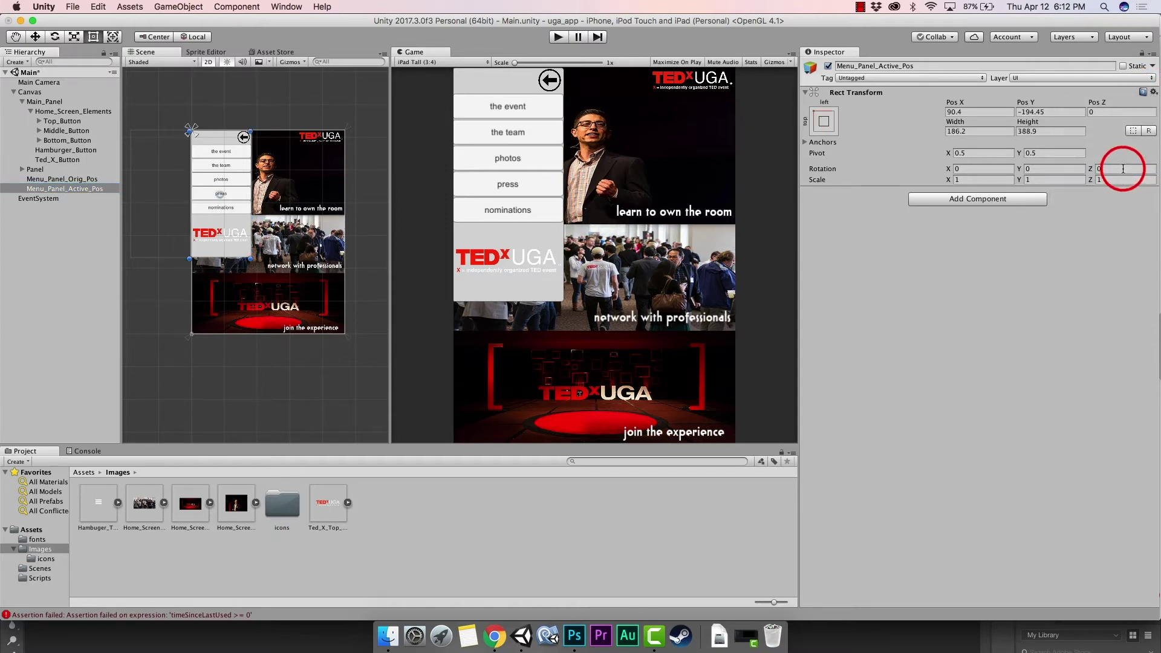
pyautogui.click(49, 179)
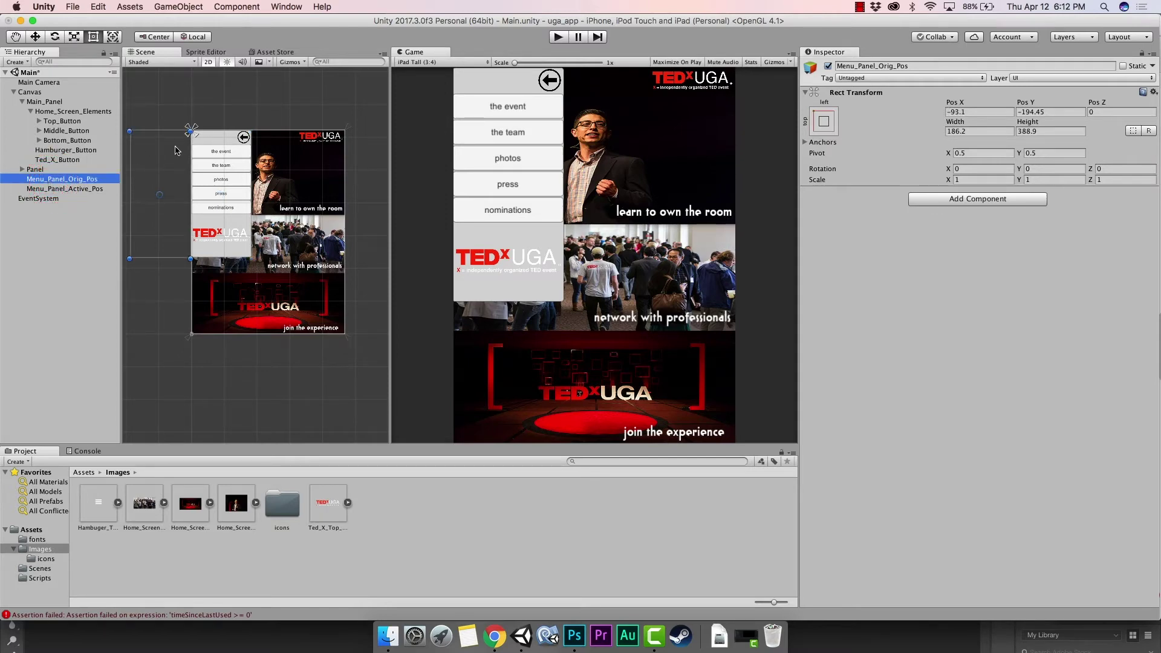
pyautogui.click(86, 187)
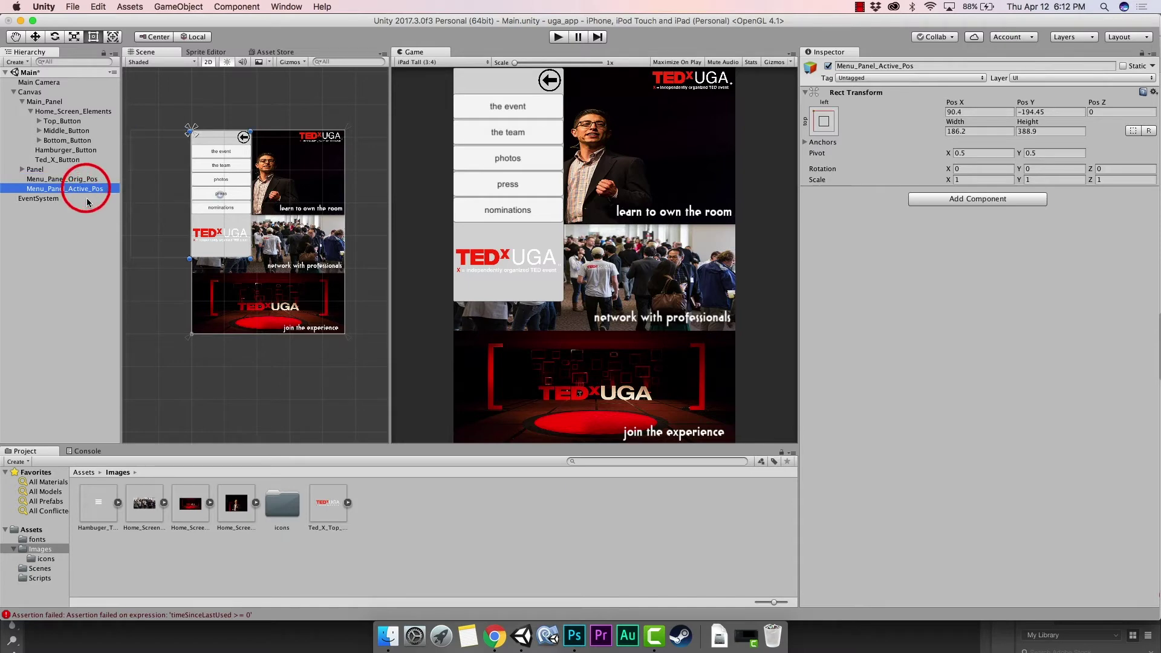
pyautogui.click(36, 169)
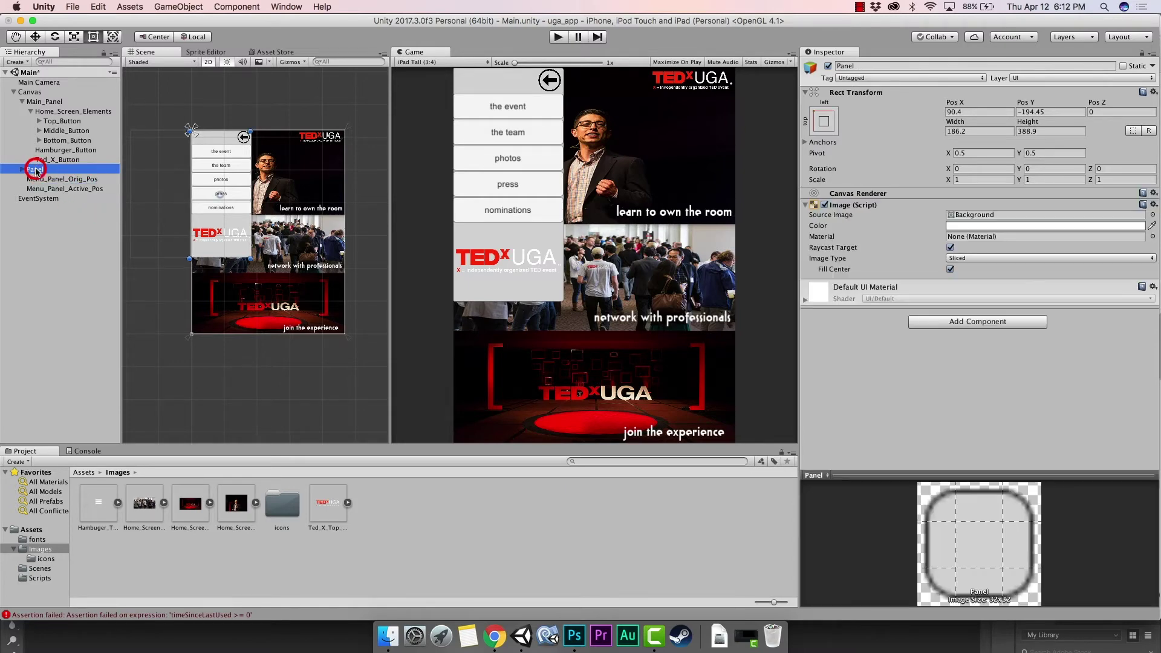
# Step: Drag the menu Panel left back off the Game view to X -95.8
pyautogui.moveTo(202, 169); pyautogui.dragTo(138, 167)
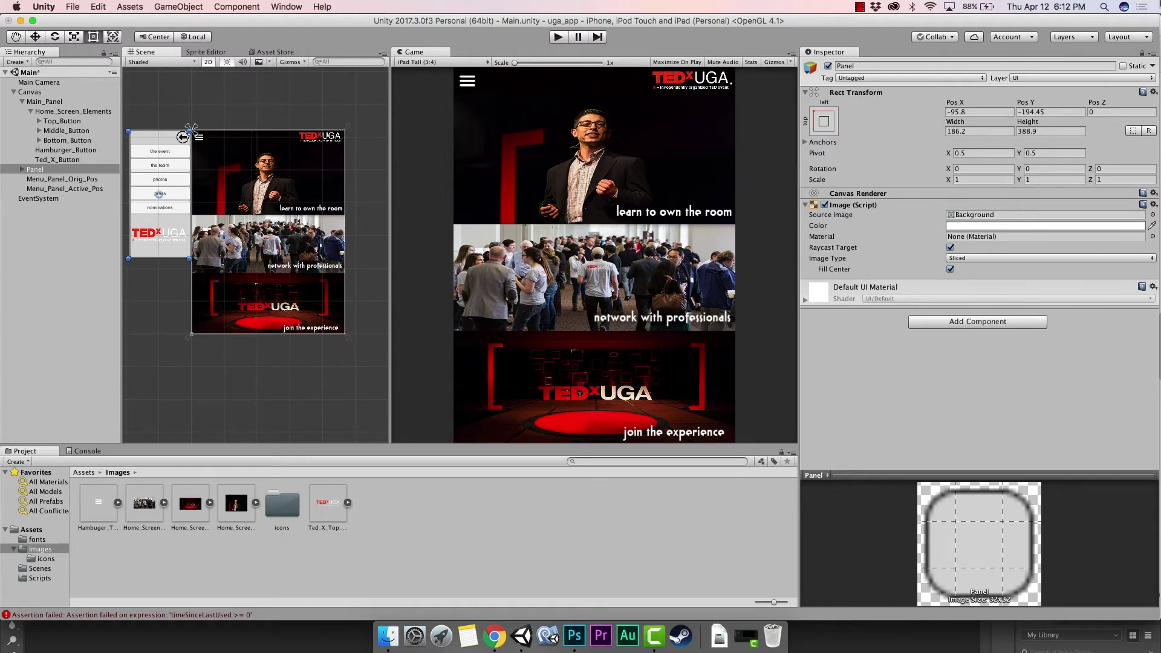
pyautogui.click(859, 6)
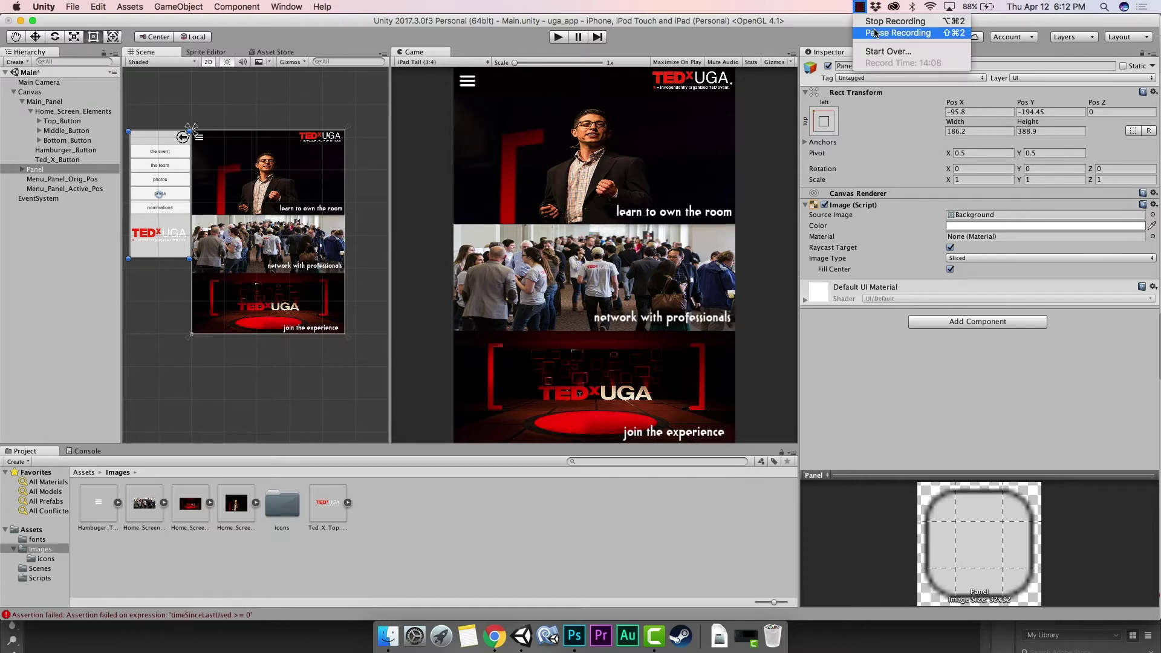
pyautogui.click(859, 6)
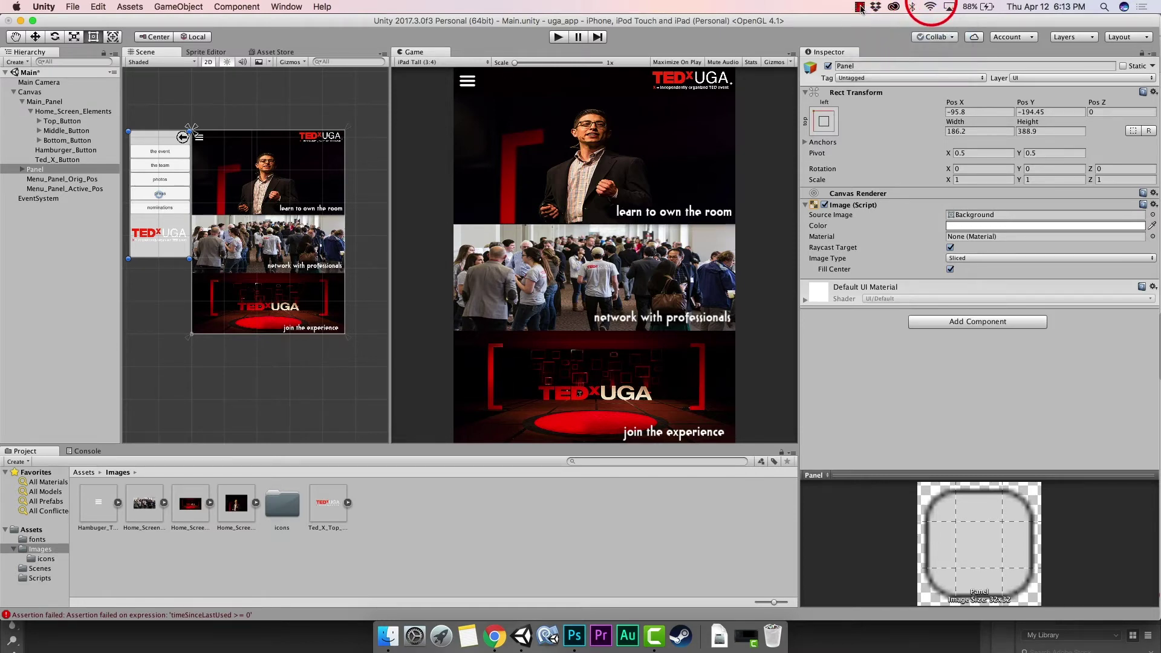
pyautogui.click(859, 6)
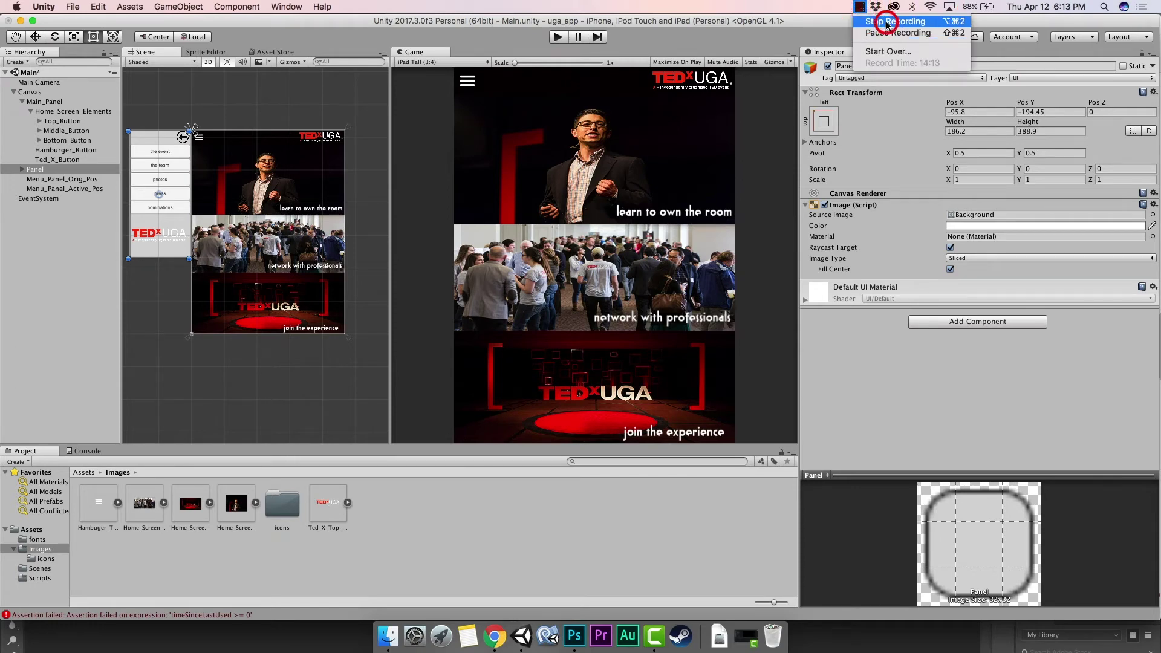
pyautogui.click(895, 33)
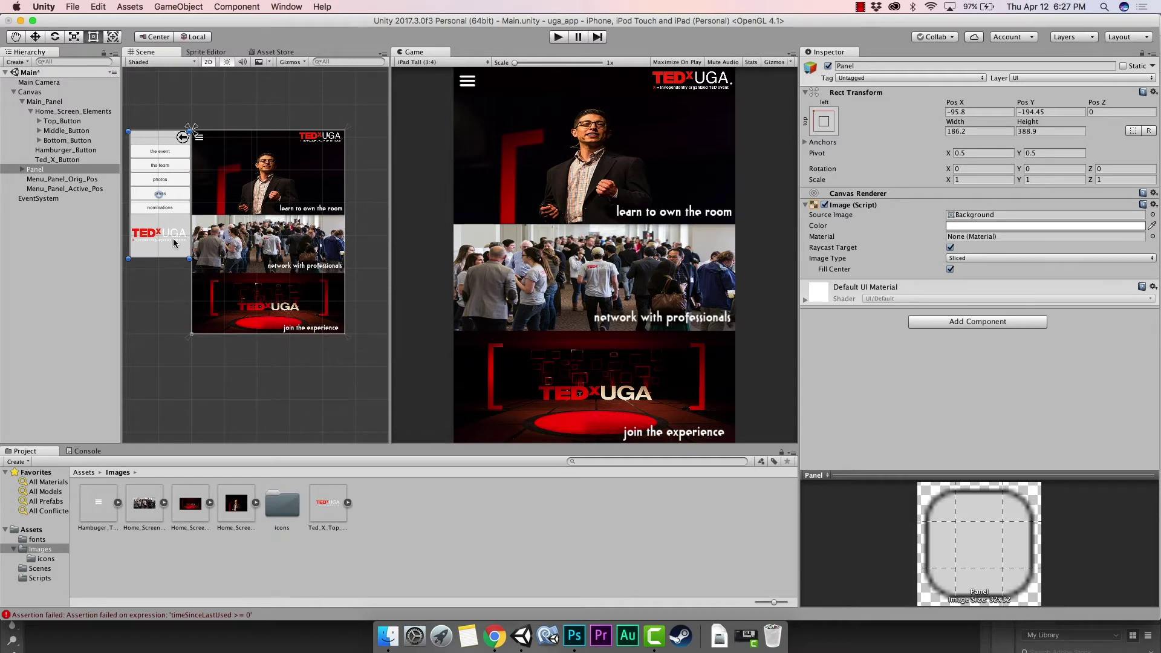
# Step: Create a C# script named MenuPanelMovement in the Scripts folder and open it in Visual Studio
pyautogui.click(42, 578)
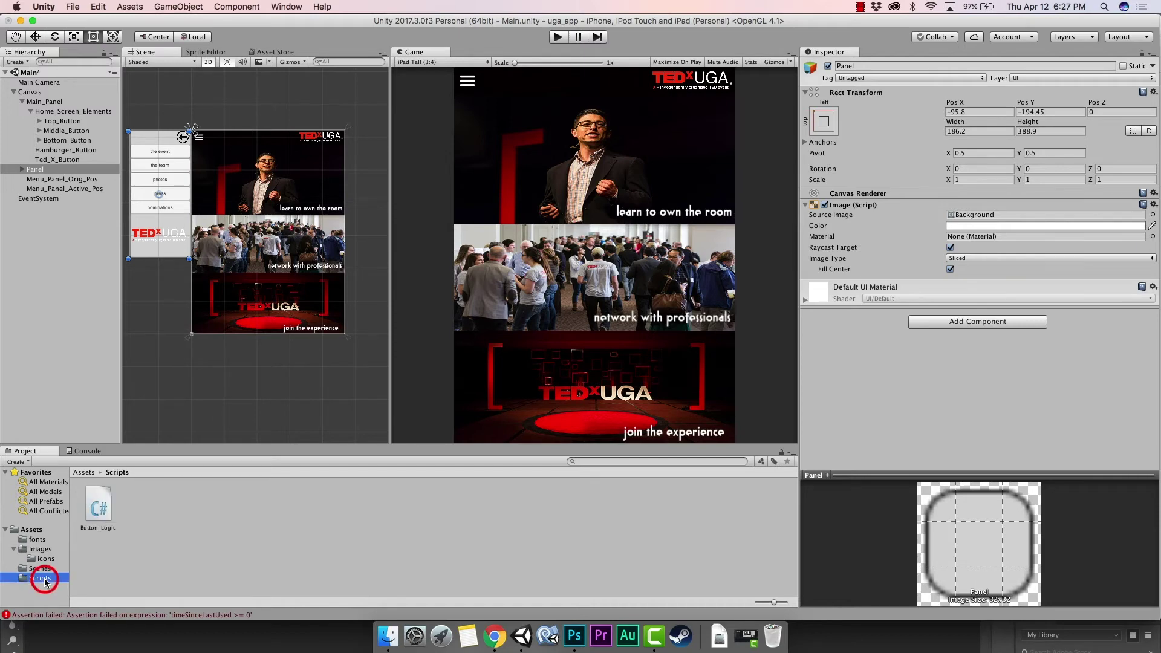
pyautogui.click(126, 502)
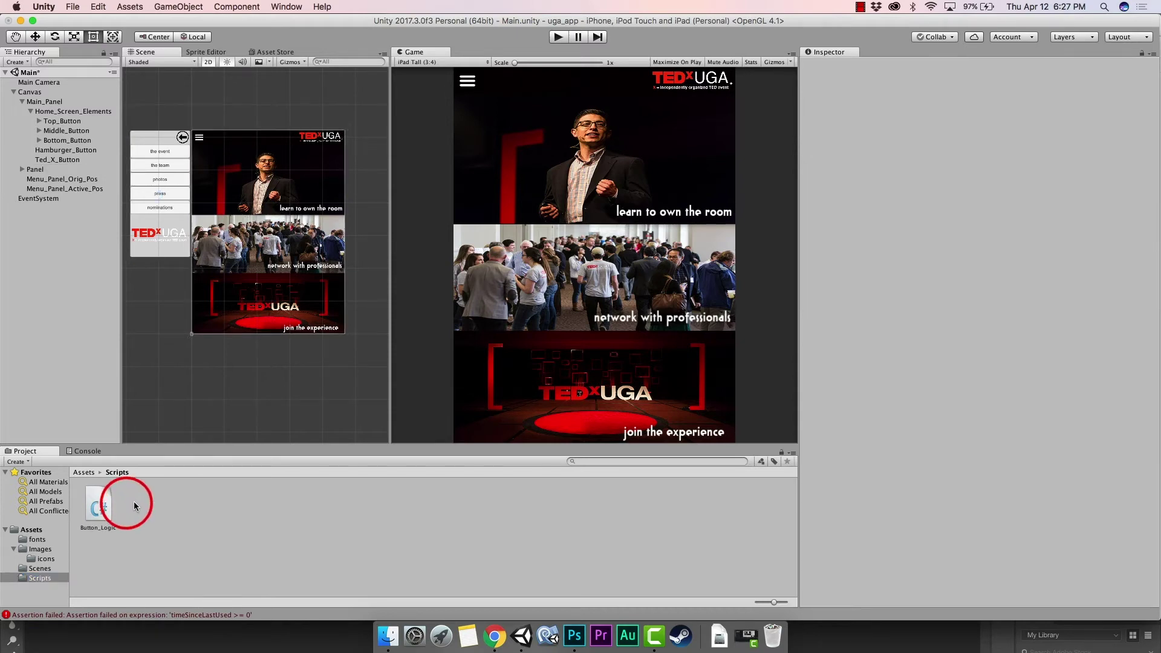
pyautogui.rightClick(134, 503)
pyautogui.moveTo(175, 387)
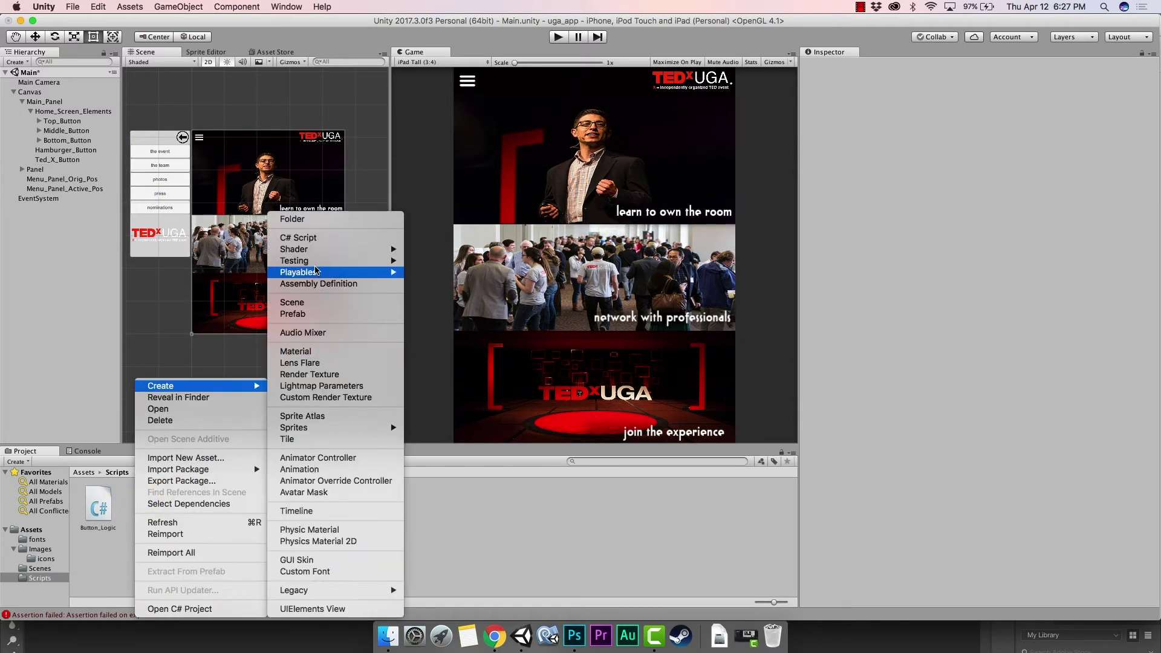
pyautogui.click(313, 238)
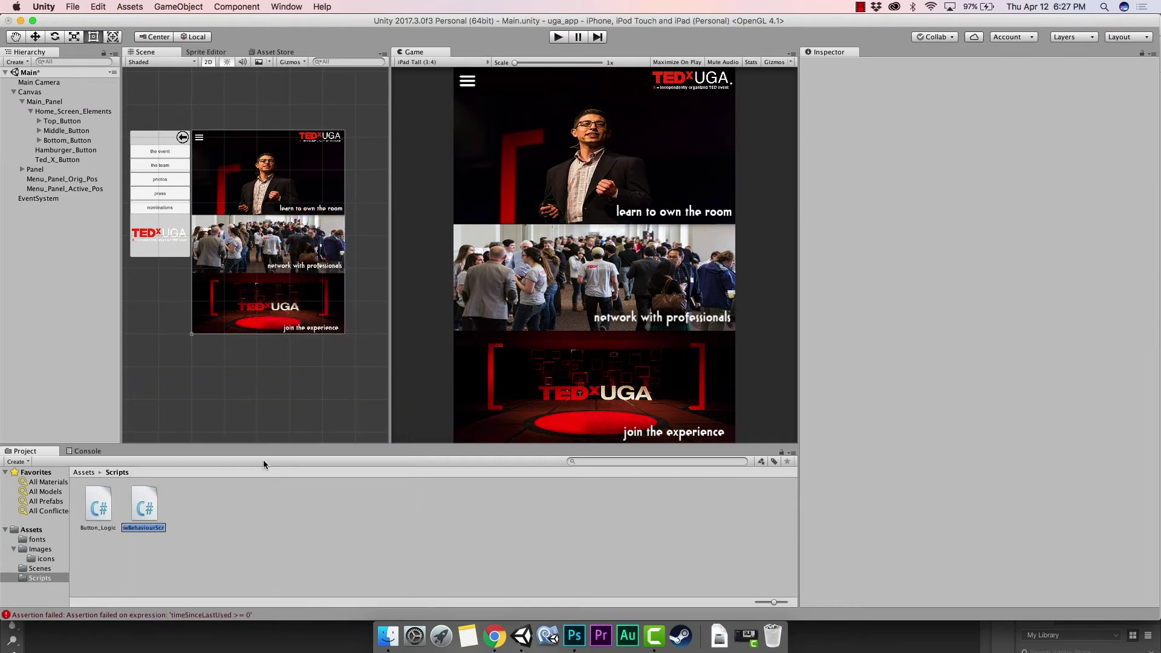
pyautogui.write('Menu')
pyautogui.write('Panel')
pyautogui.write('Movement')
pyautogui.press('Return')
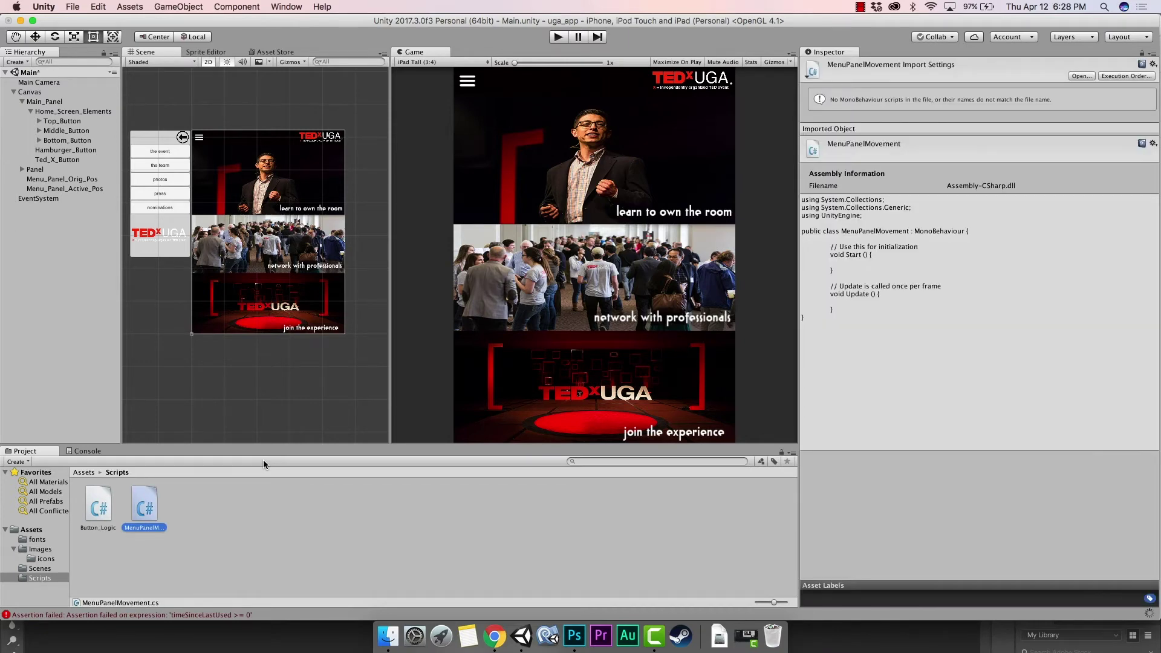
pyautogui.click(146, 507)
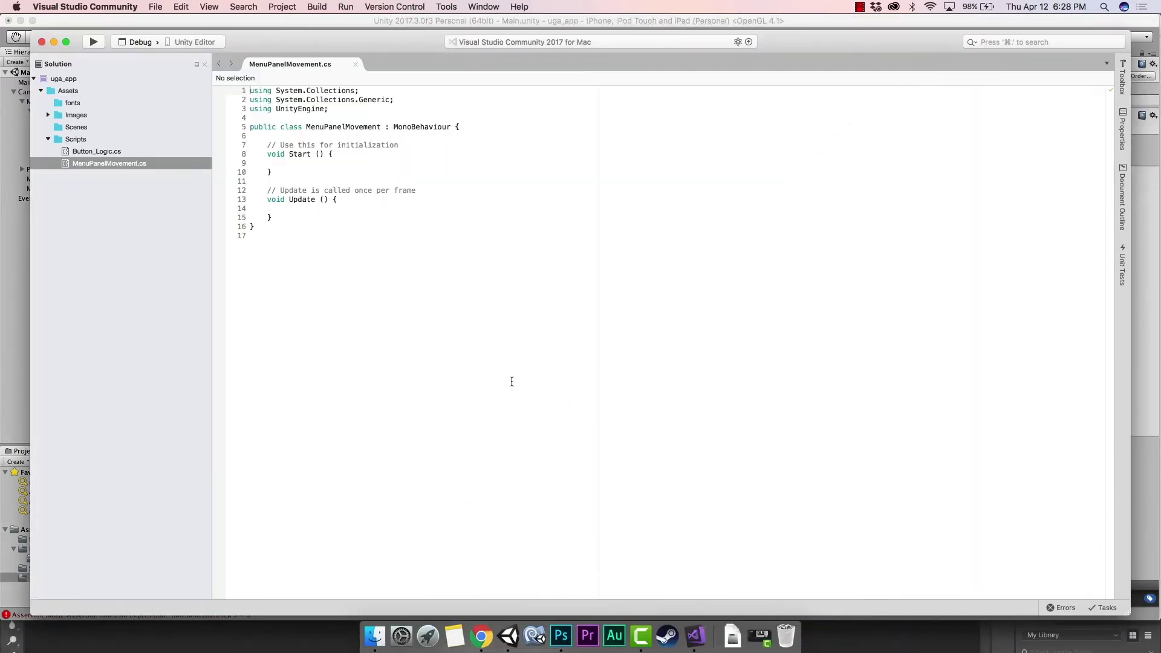
# Step: Move the opening braces of the class, Start and Update onto their own lines
pyautogui.click(456, 126)
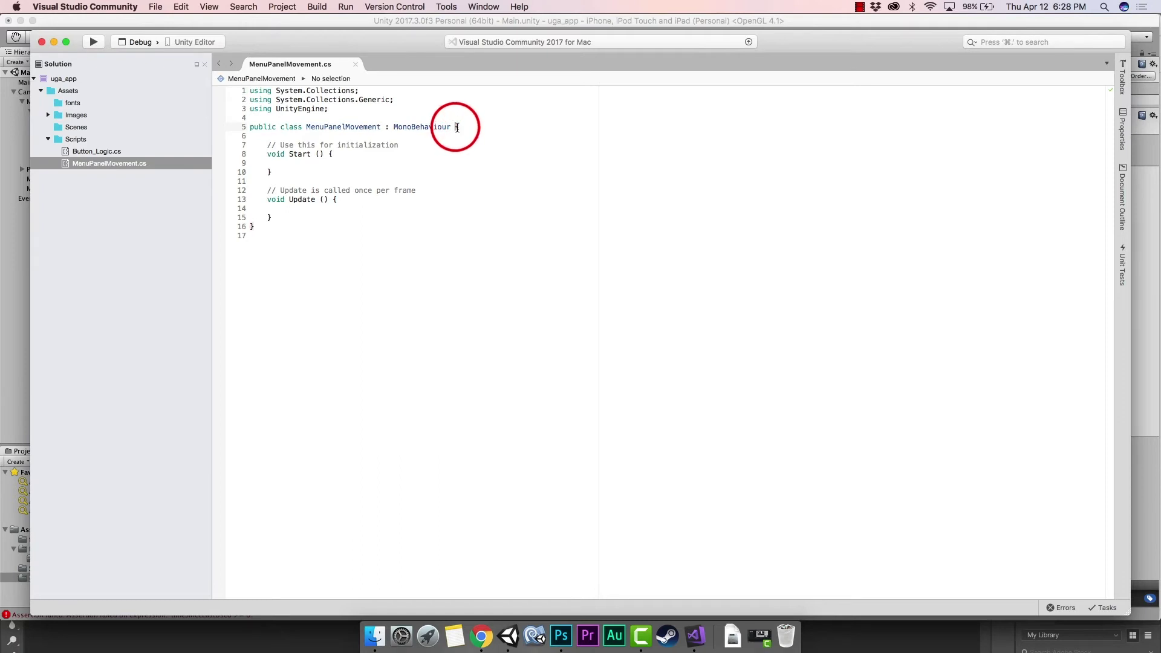
pyautogui.press('Return')
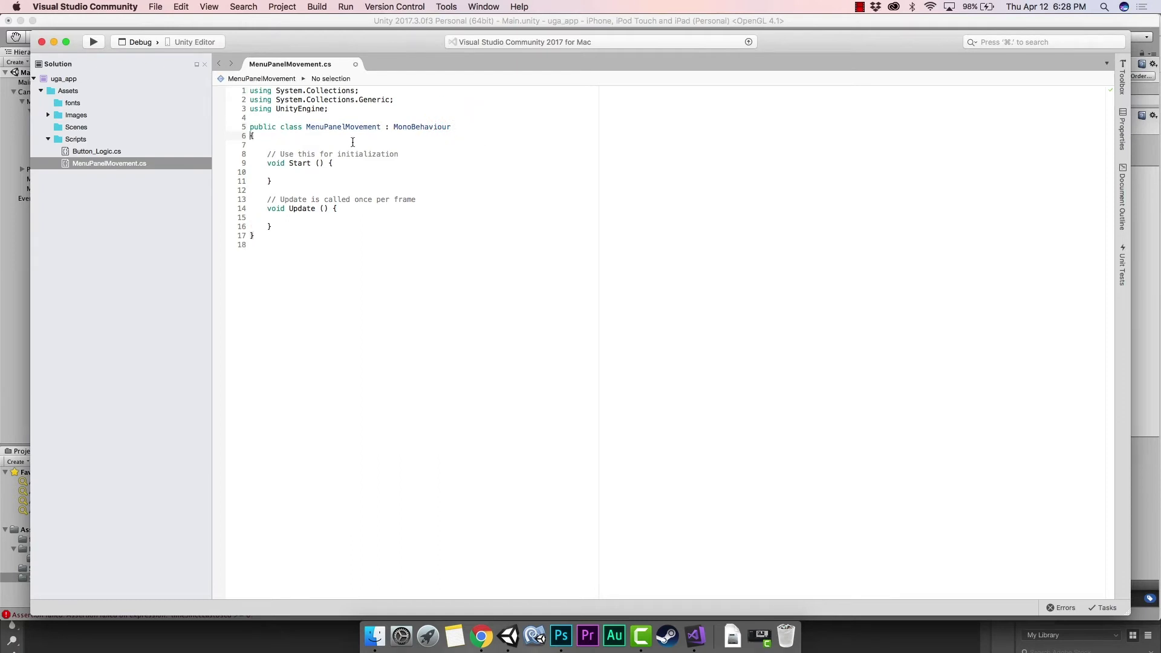
pyautogui.click(330, 162)
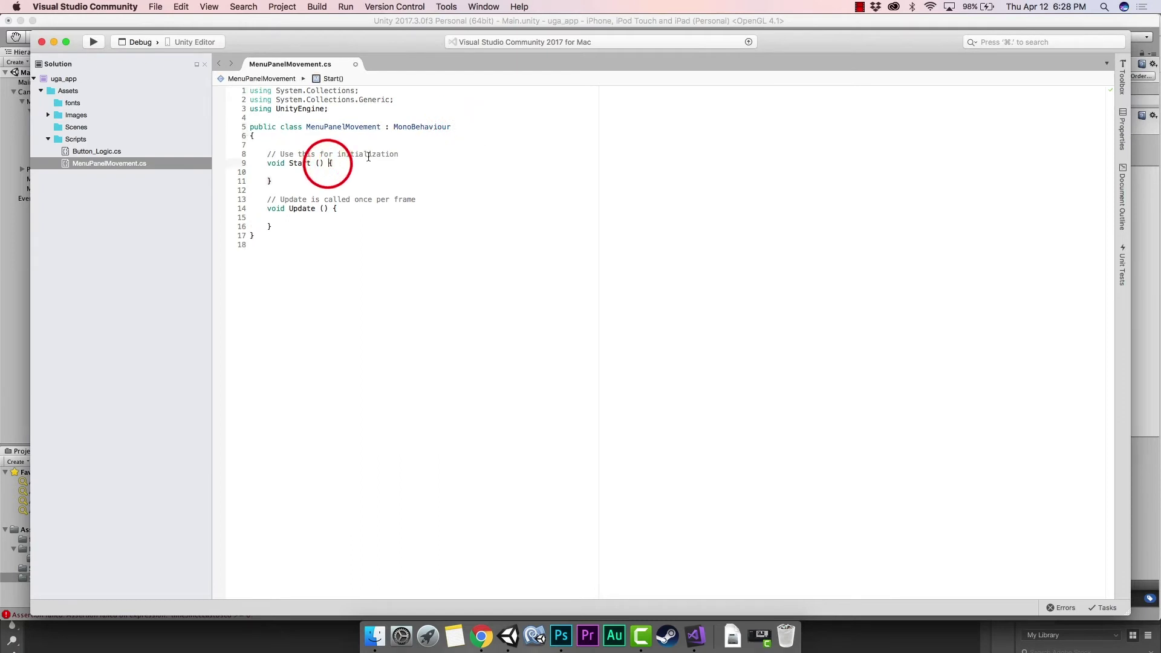
pyautogui.press('Return')
pyautogui.click(332, 218)
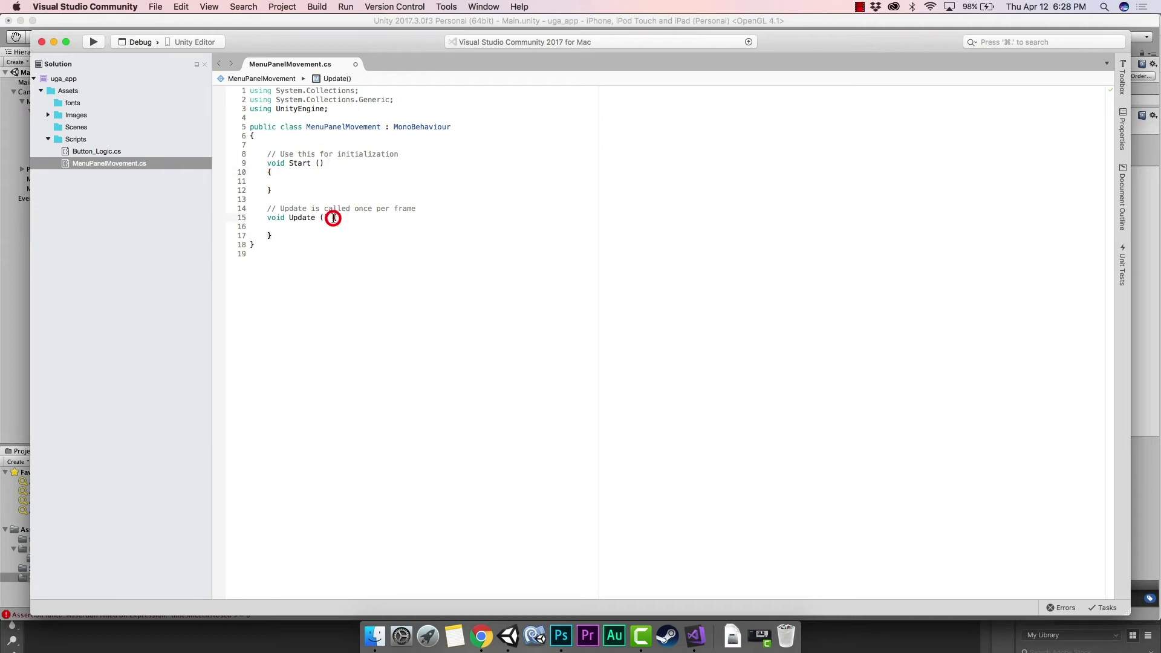
pyautogui.press('Return')
# Step: Declare public GameObject fields MenuOrigPos, MenuActivePos and MenuPanel at the top of the class
pyautogui.click(277, 140)
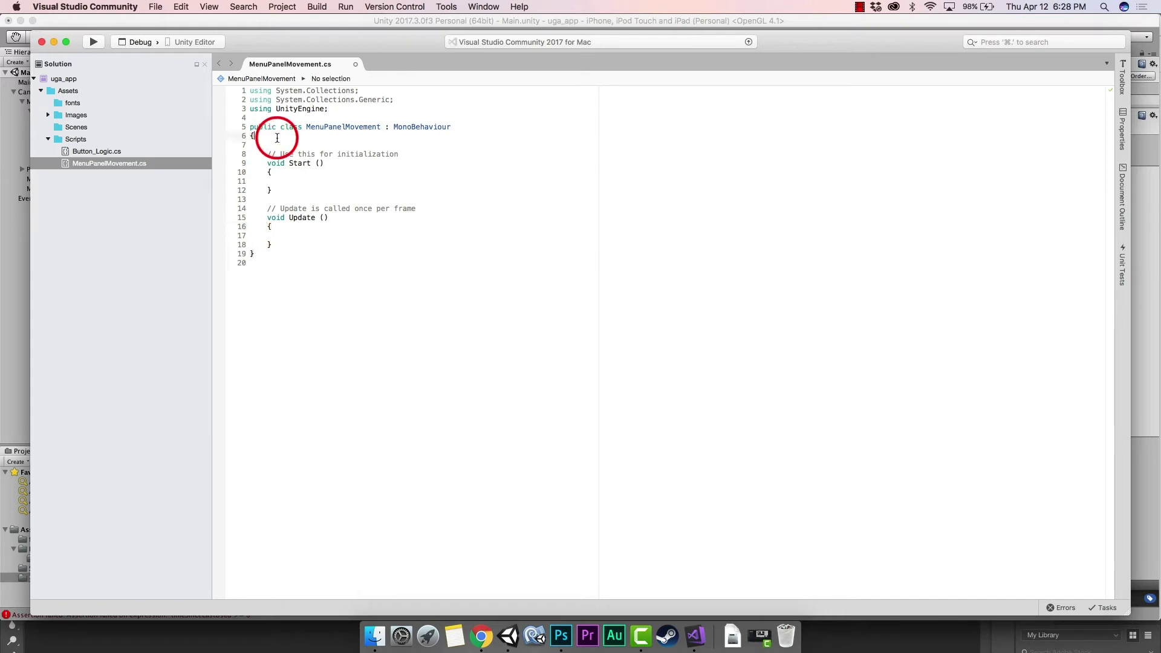
pyautogui.press('Return')
pyautogui.press('Return')
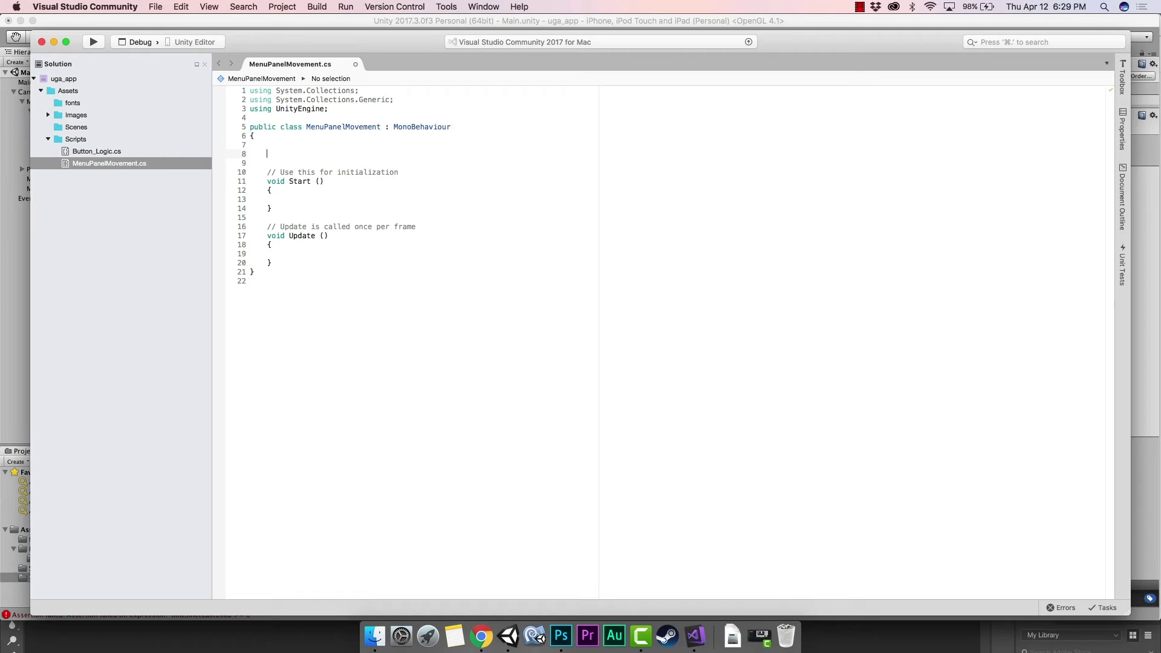
pyautogui.write('public GameObject')
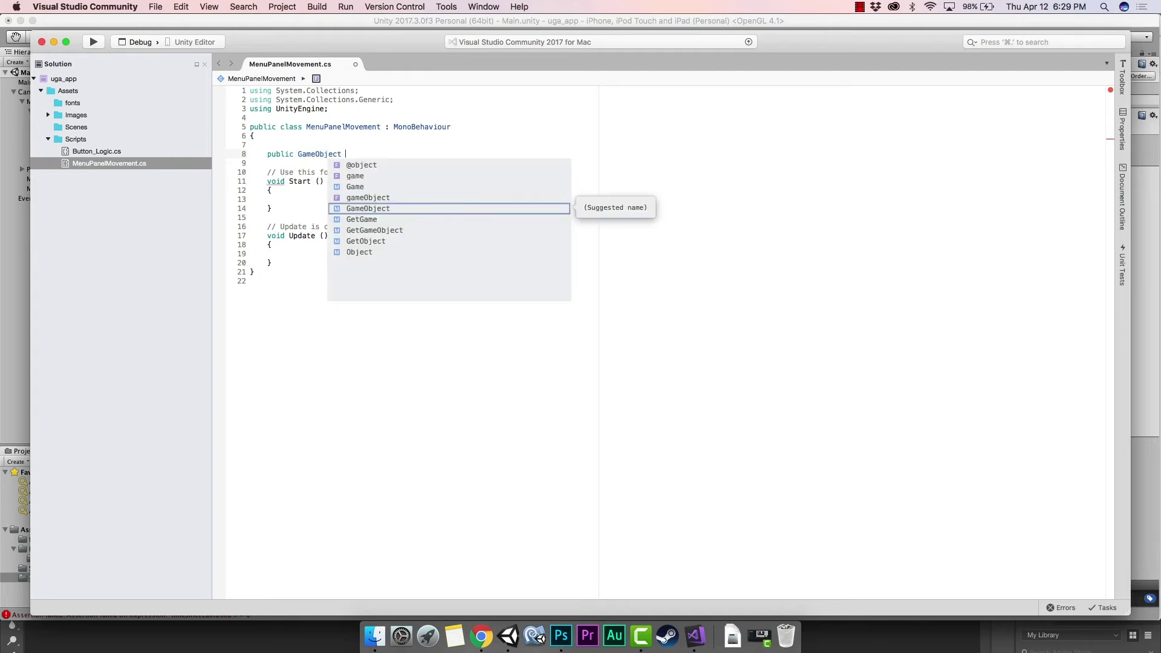
pyautogui.write(' Men')
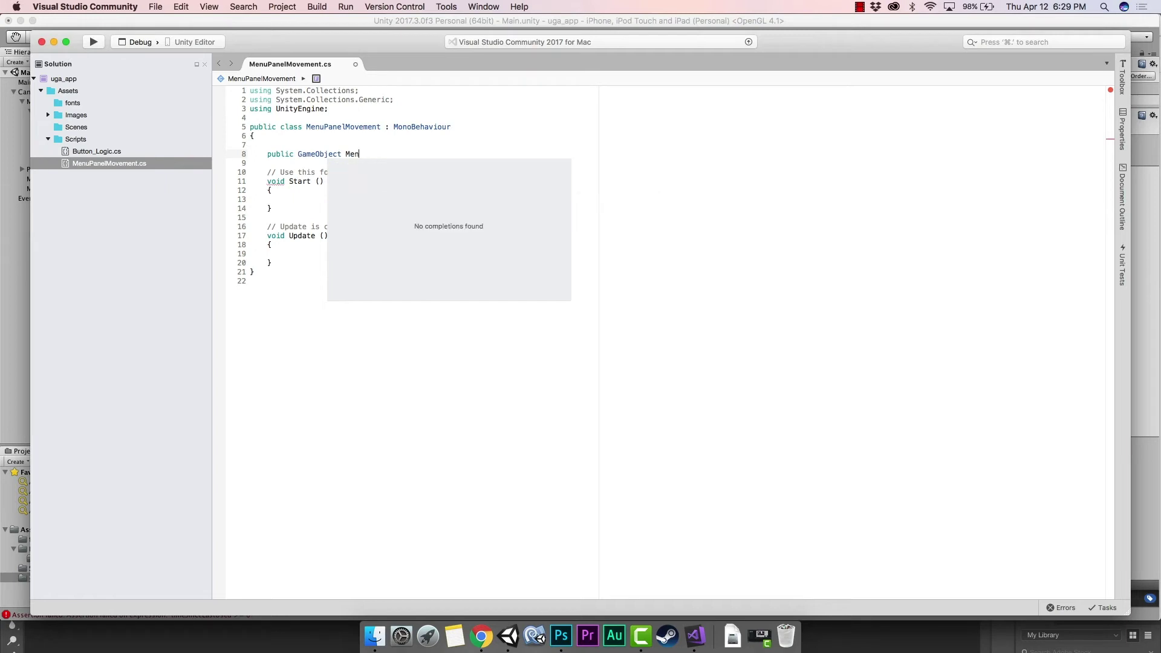
pyautogui.write('uOrigPos')
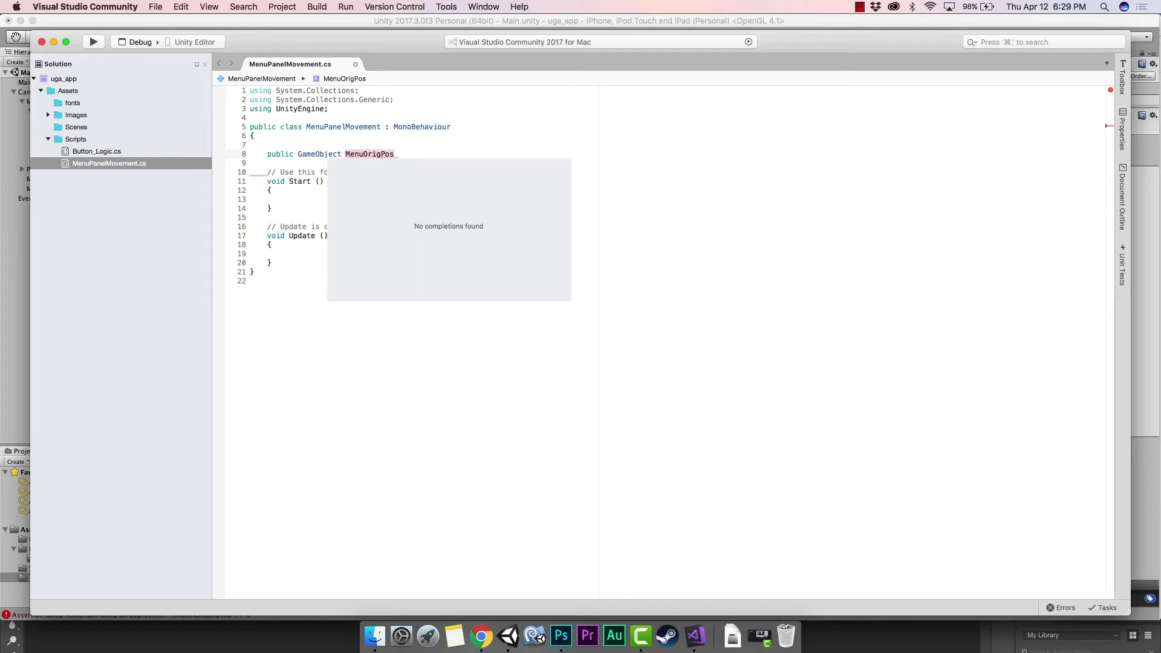
pyautogui.write(';')
pyautogui.press('Return')
pyautogui.write('public ')
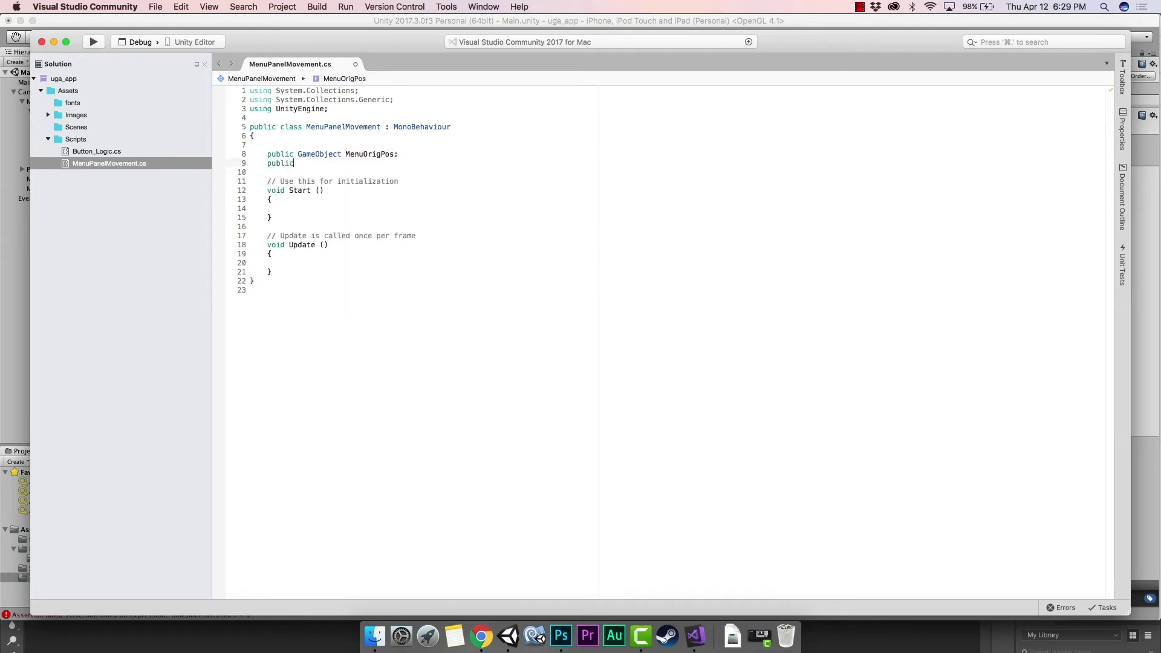
pyautogui.write('Game')
pyautogui.press('Return')
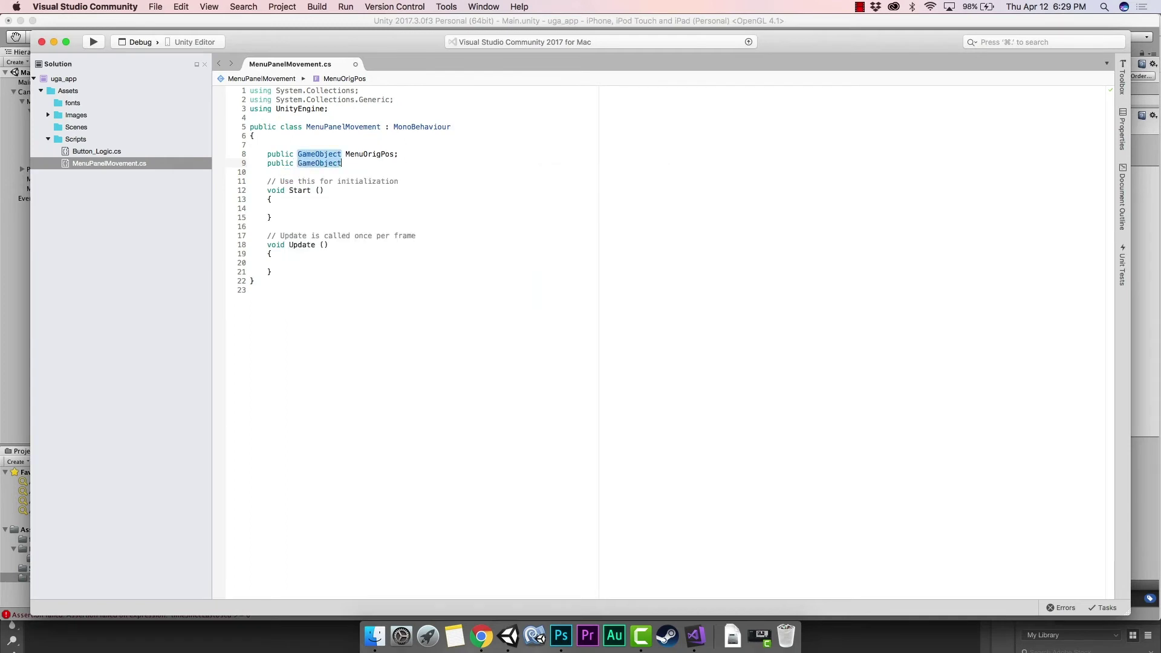
pyautogui.write('Menu')
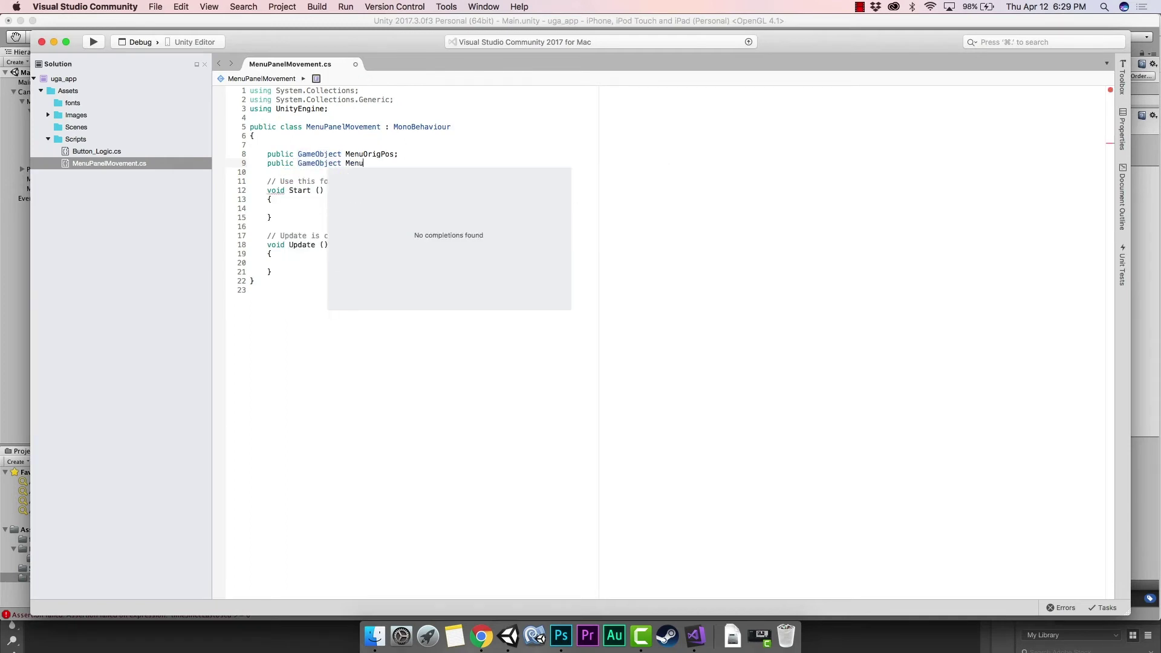
pyautogui.write('ActivePos;')
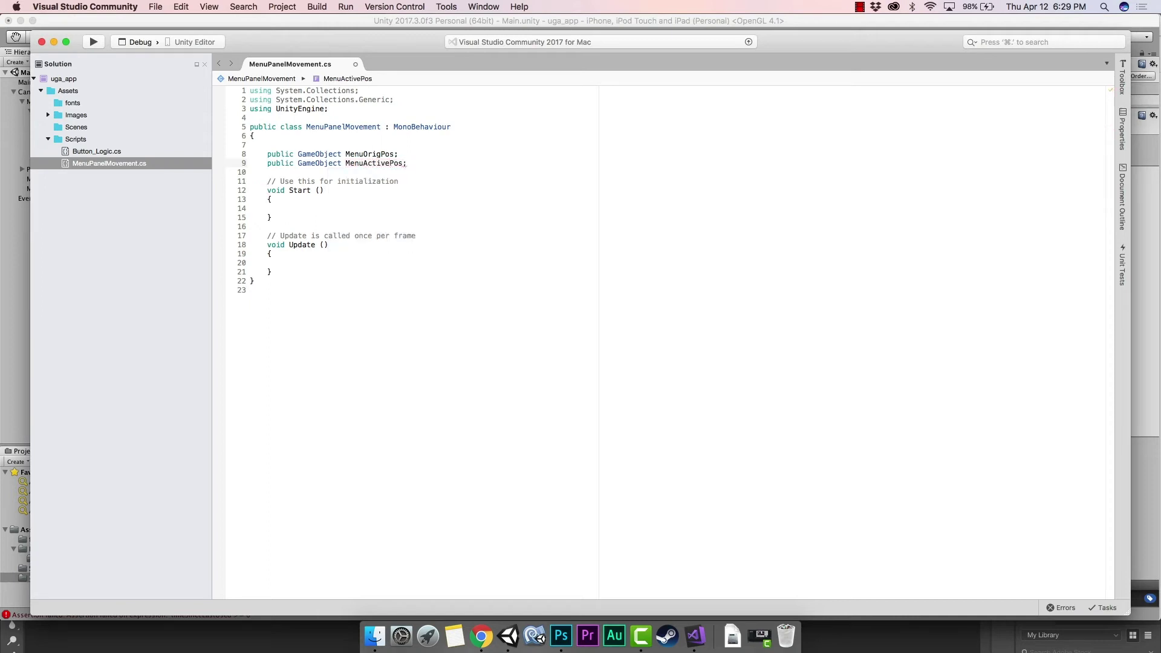
pyautogui.press('Return')
pyautogui.write('p')
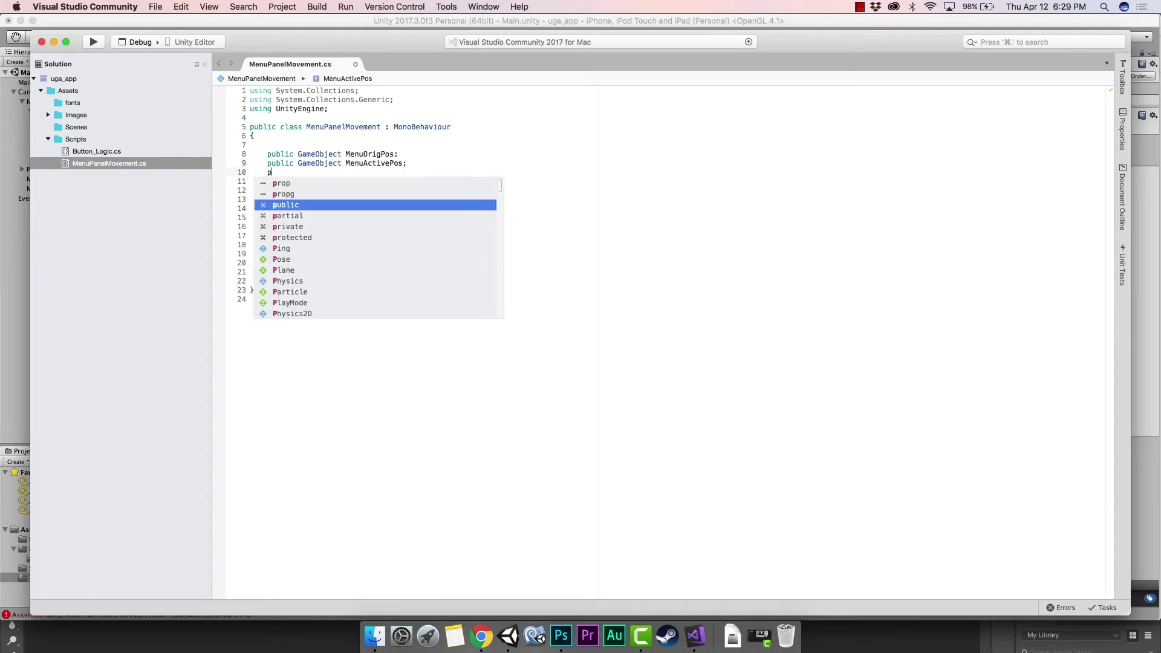
pyautogui.write('ublic Gane')
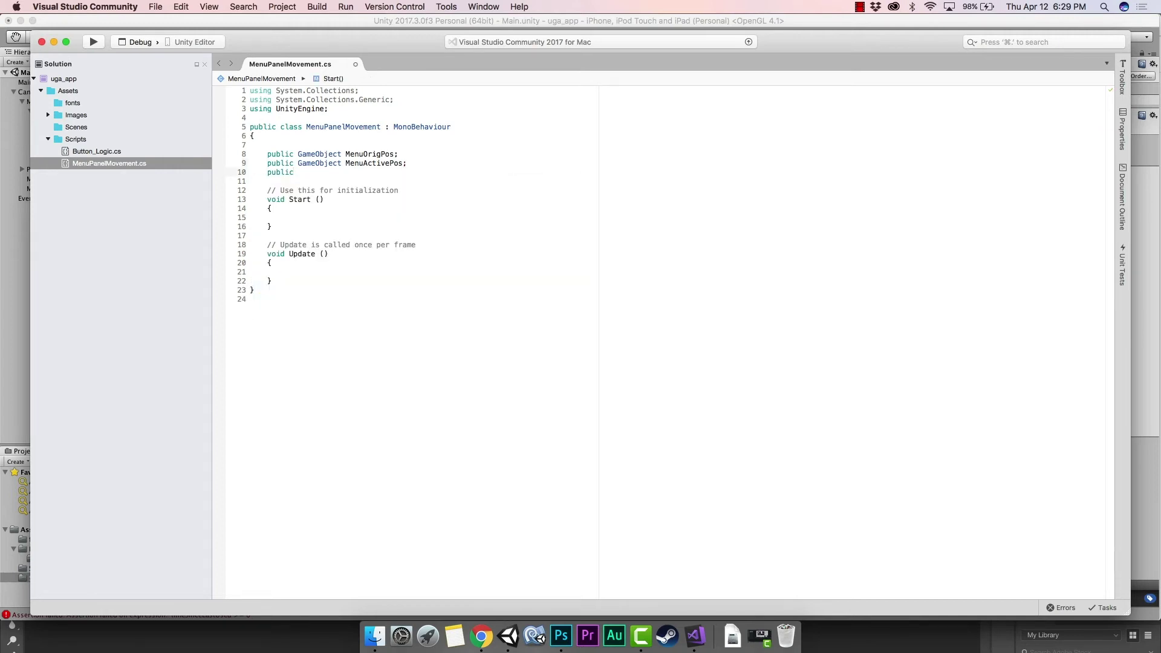
pyautogui.press('BackSpace')
pyautogui.write('me')
pyautogui.press('Return')
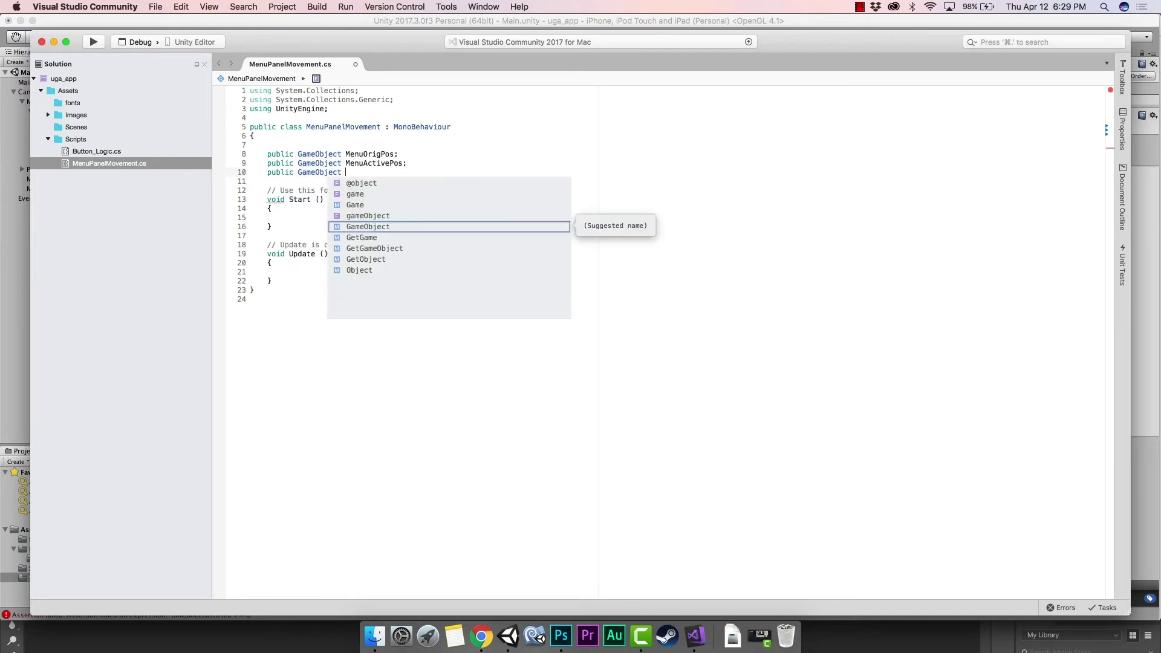
pyautogui.write('Men')
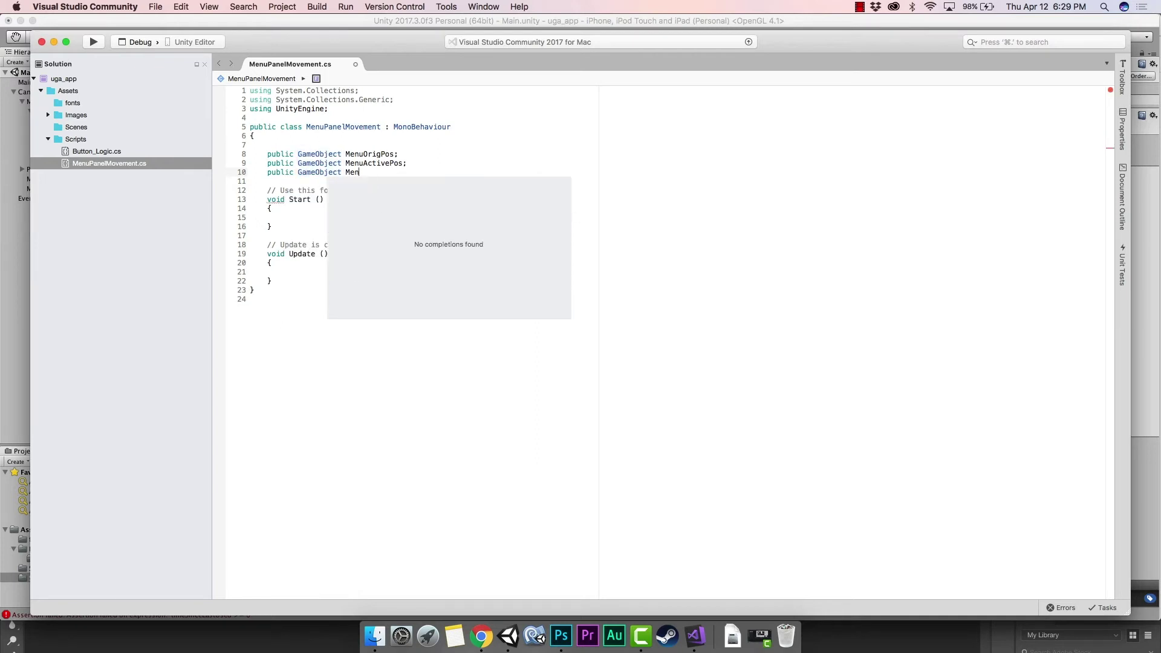
pyautogui.write('uPanel;')
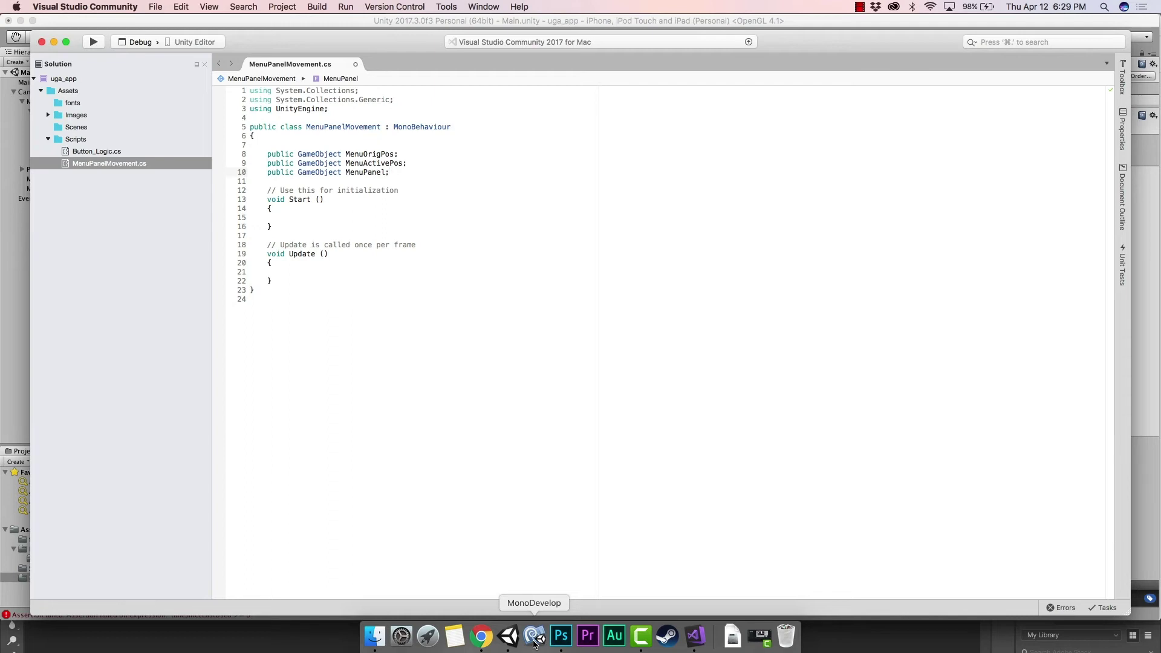
# Step: Select the MenuOrigPos and MenuPanel field names to check them, then return to Unity
pyautogui.moveTo(398, 153); pyautogui.dragTo(350, 154)
pyautogui.click(403, 163)
pyautogui.click(388, 172)
pyautogui.moveTo(388, 171); pyautogui.dragTo(345, 173)
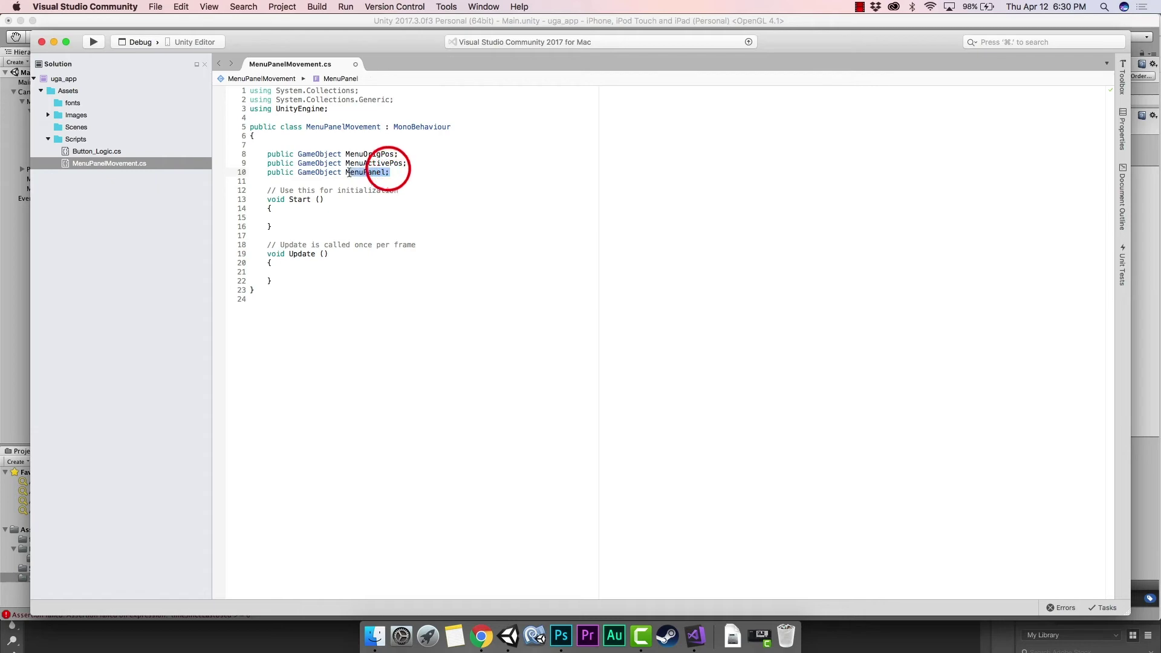
pyautogui.click(508, 636)
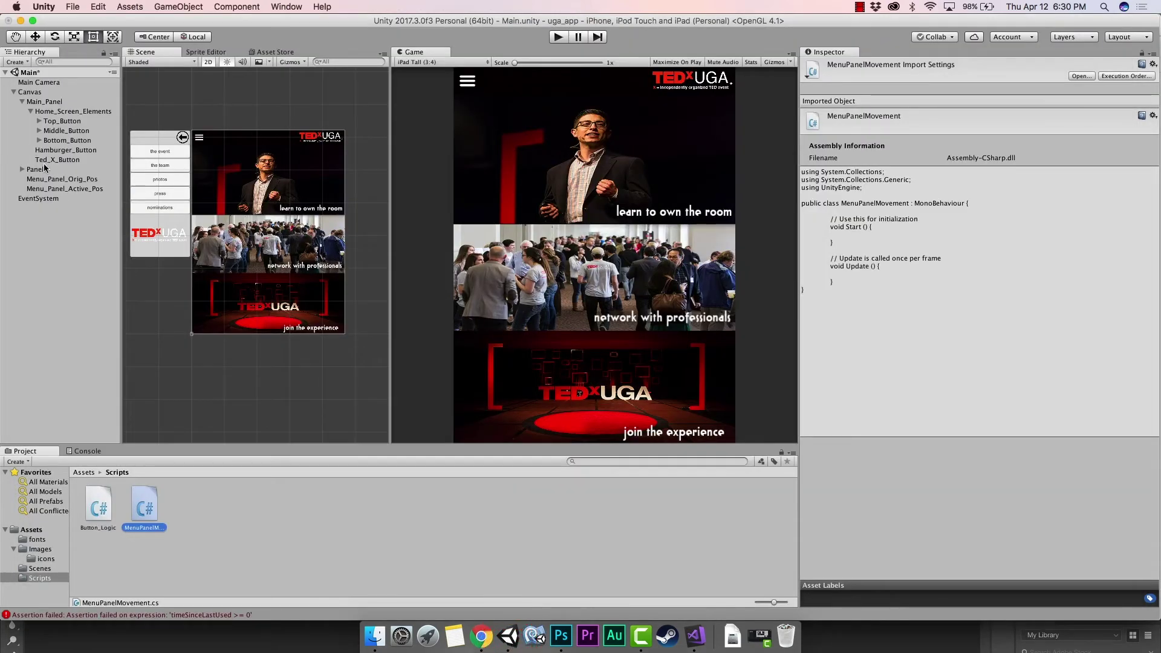
# Step: Rename the Panel object to MenuPanel
pyautogui.click(34, 169)
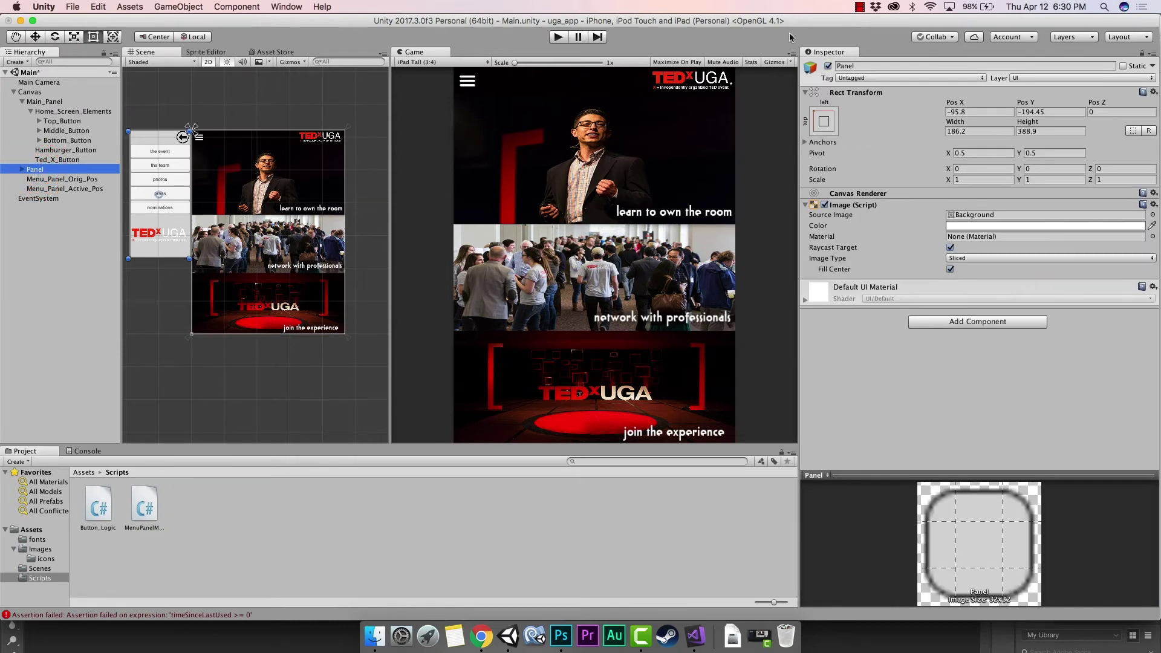
pyautogui.click(851, 65)
pyautogui.write('Menu')
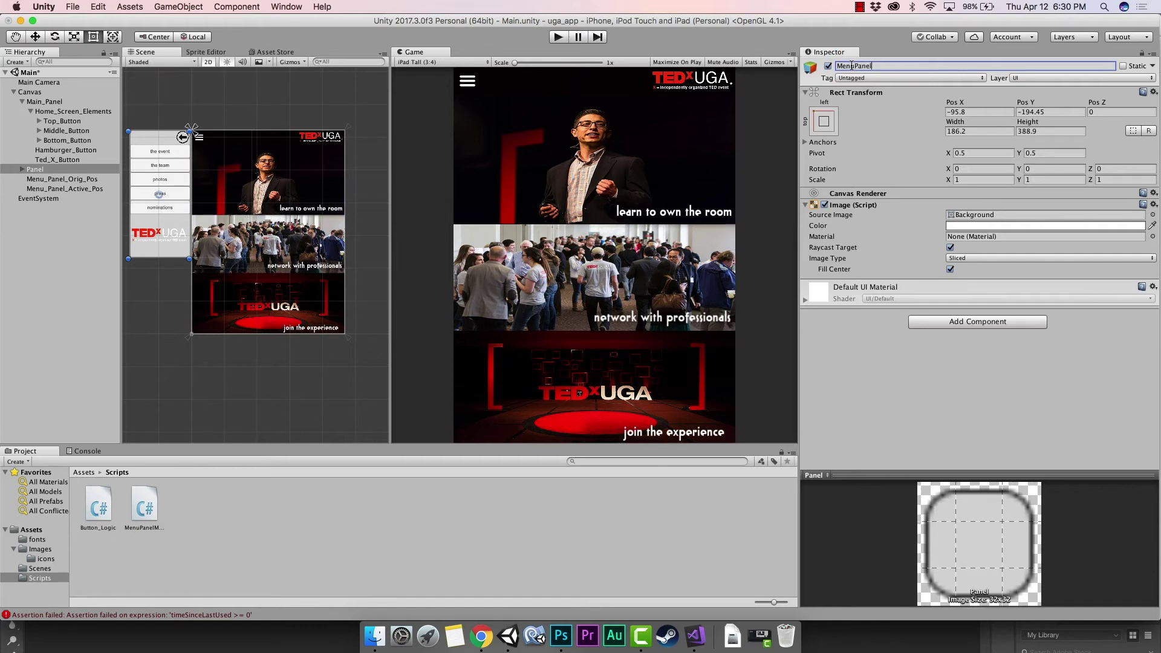
pyautogui.press('Return')
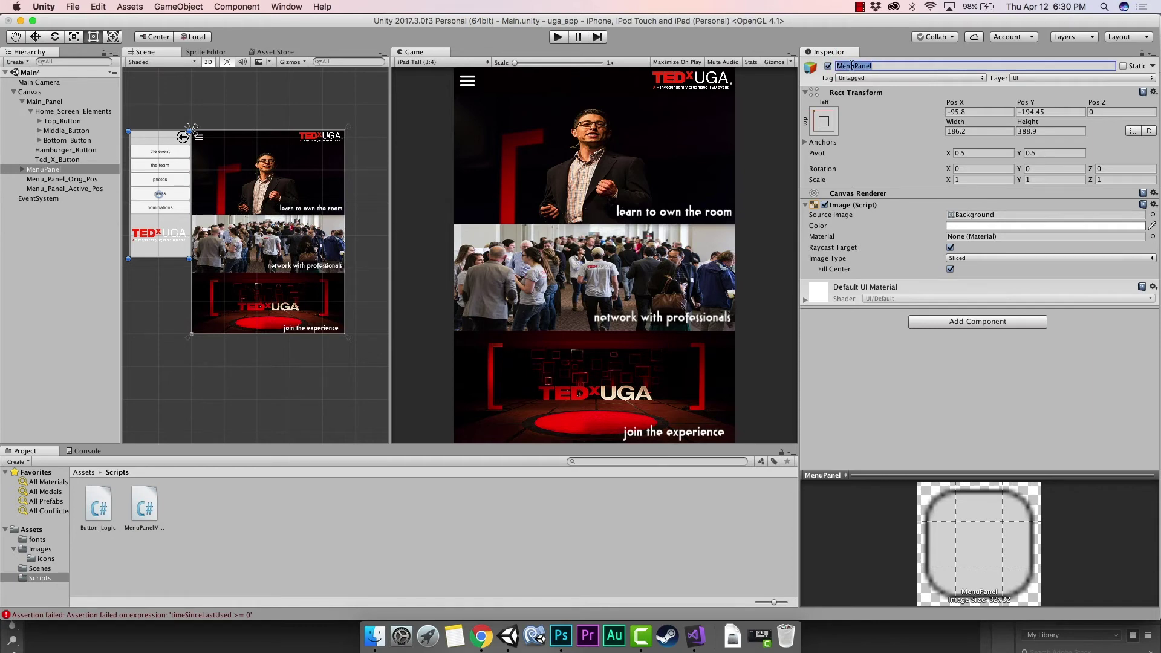
# Step: Check Menu_Panel_Orig_Pos and Menu_Panel_Active_Pos, then bring Visual Studio to the front
pyautogui.click(54, 179)
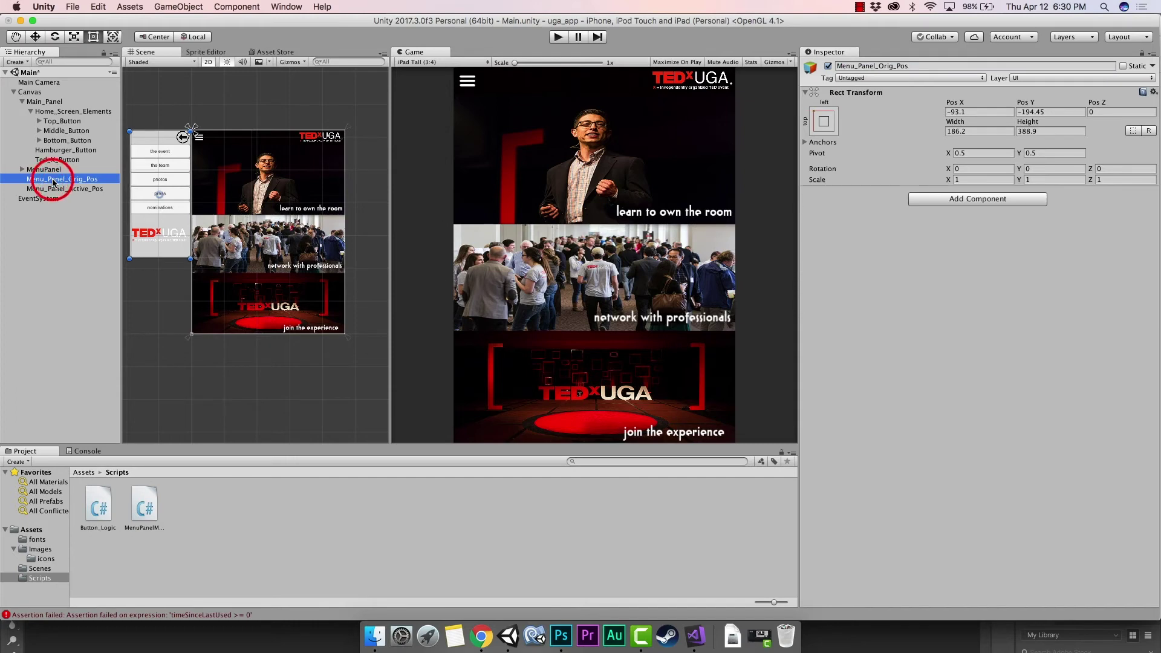
pyautogui.click(58, 189)
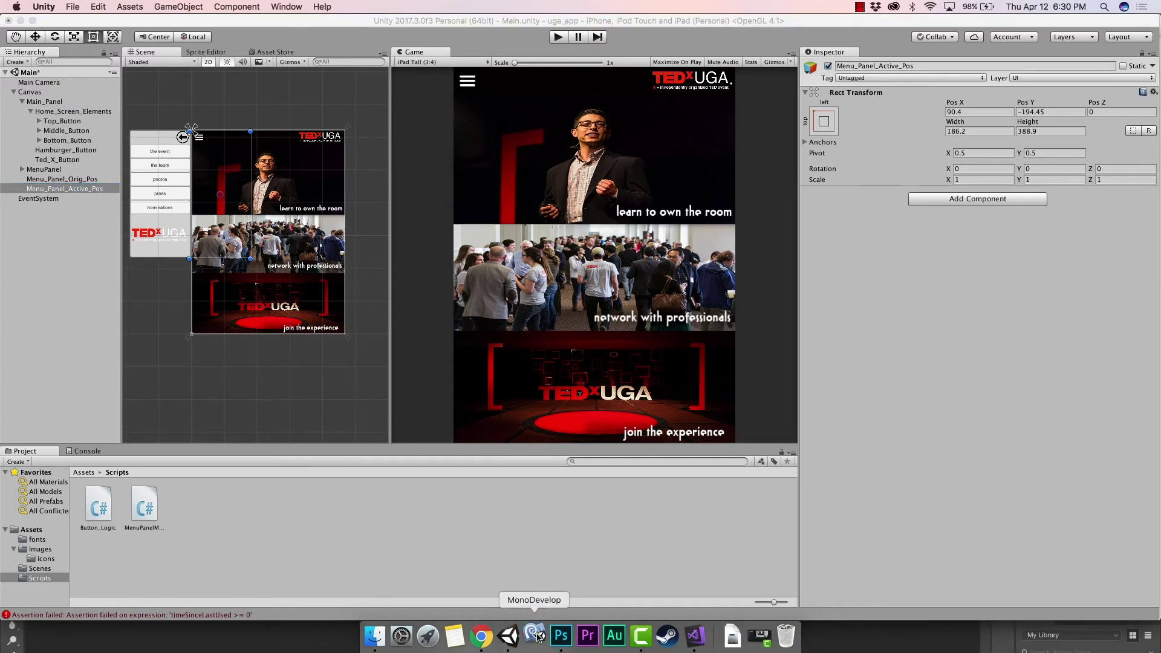
pyautogui.rightClick(535, 634)
pyautogui.click(547, 596)
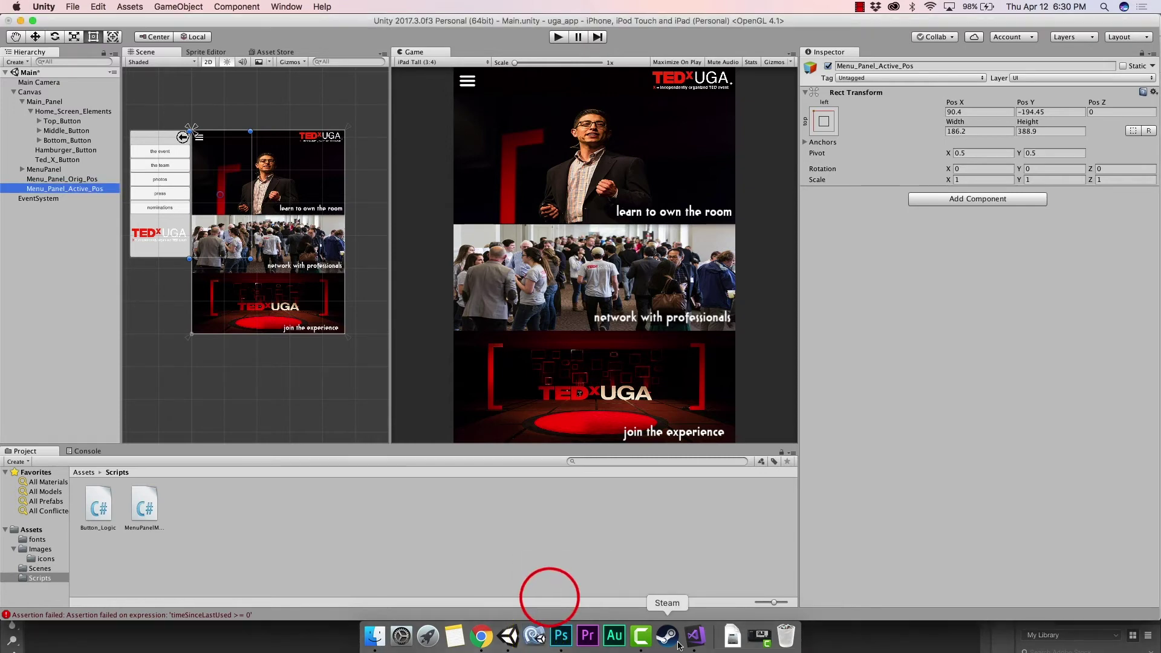
pyautogui.click(696, 636)
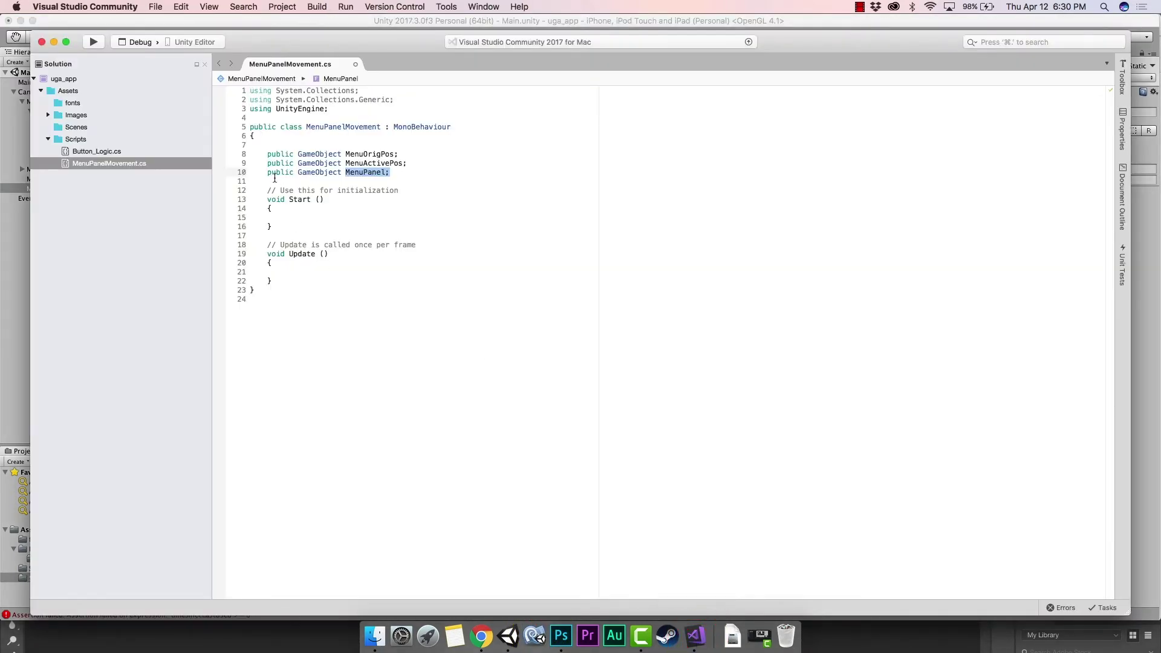
# Step: Save all files in Visual Studio with File > Save All and return to Unity
pyautogui.click(369, 145)
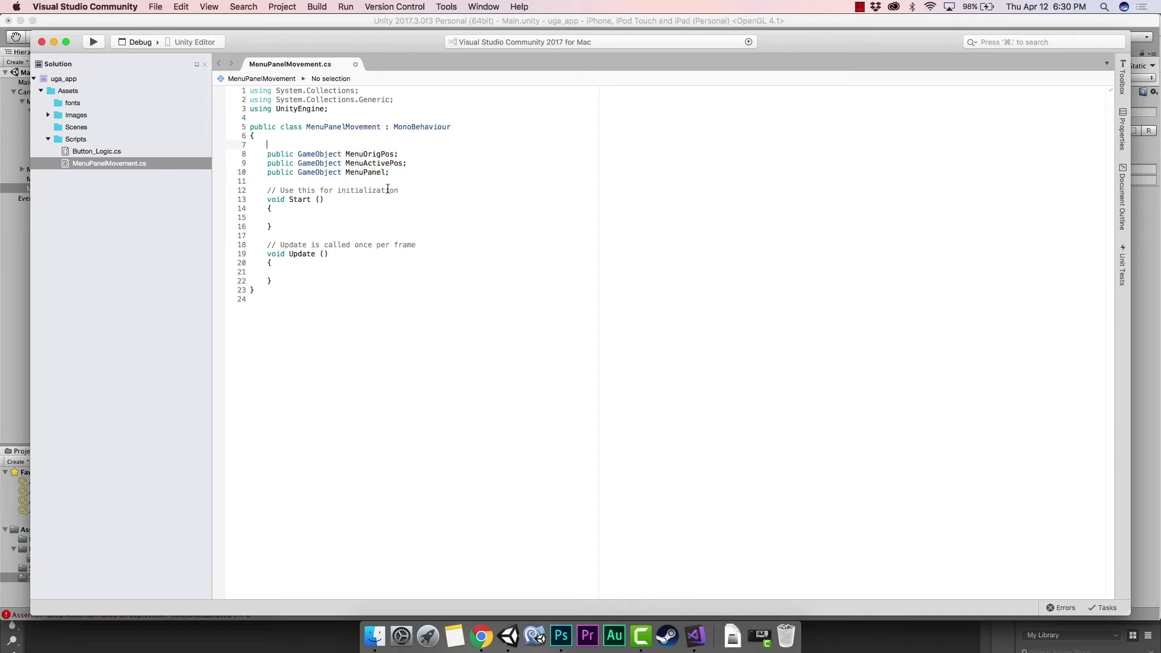
pyautogui.click(162, 7)
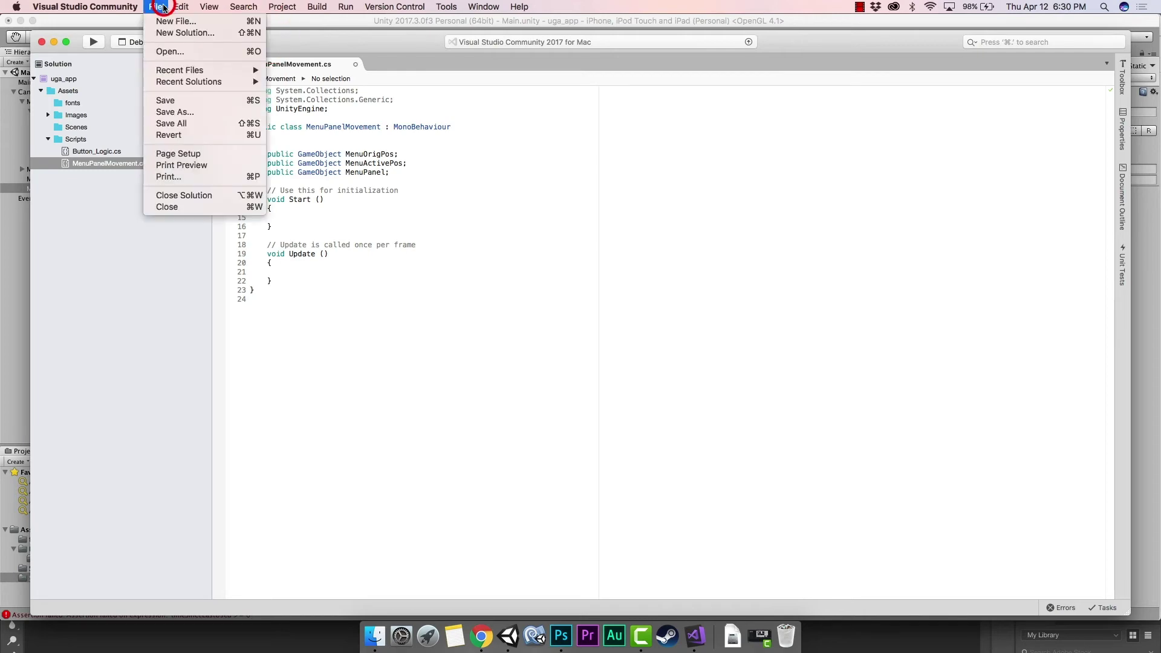
pyautogui.click(187, 122)
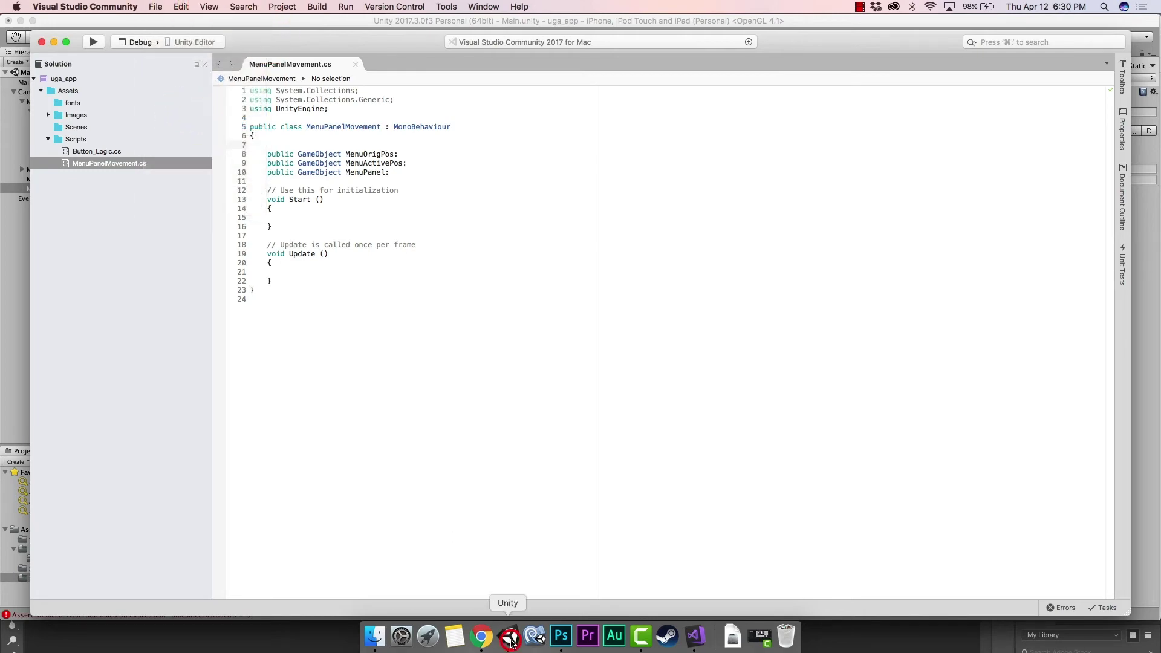
pyautogui.click(509, 634)
pyautogui.click(1149, 615)
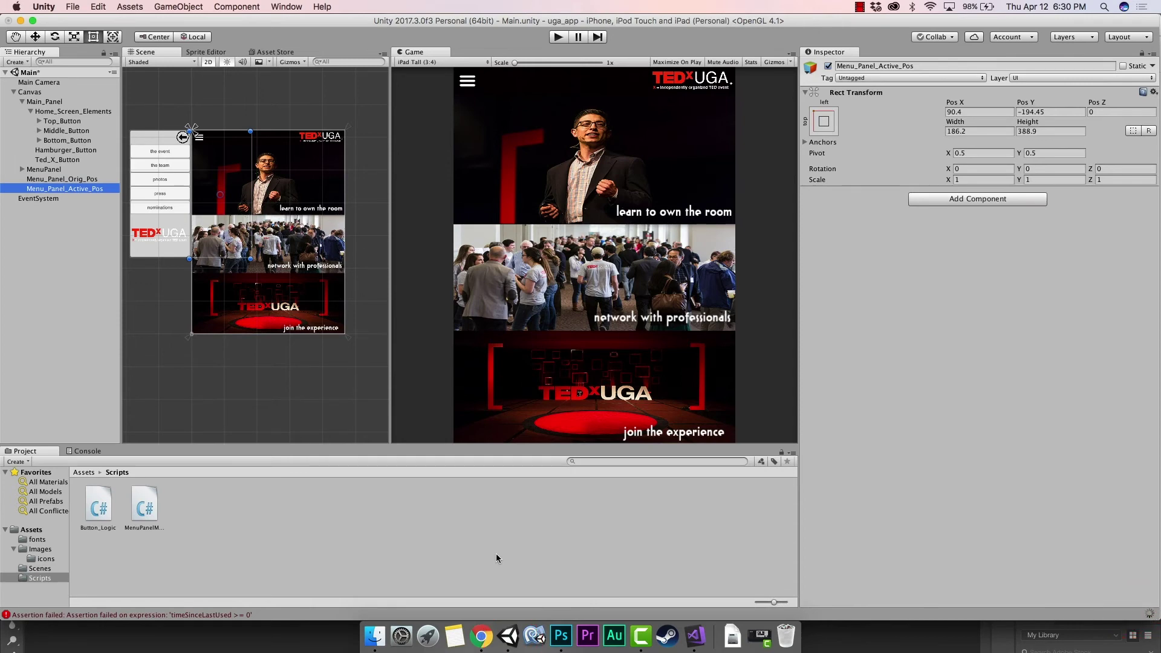
# Step: Clear the Console errors and attach the MenuPanelMovement script to Canvas
pyautogui.click(12, 461)
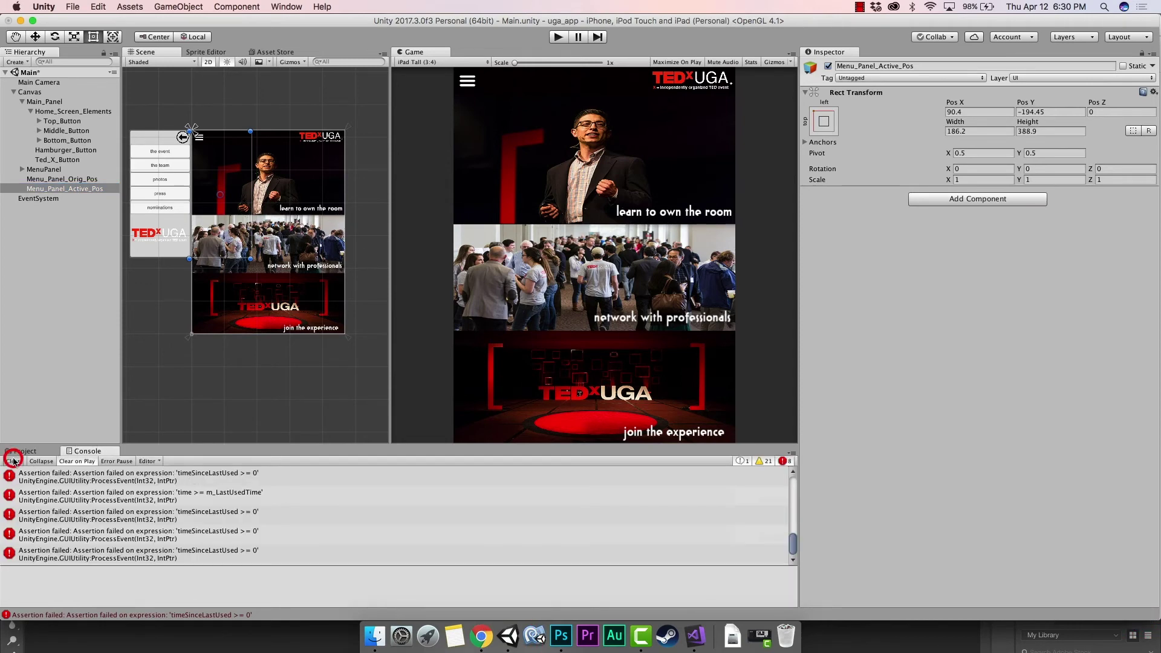
pyautogui.click(22, 451)
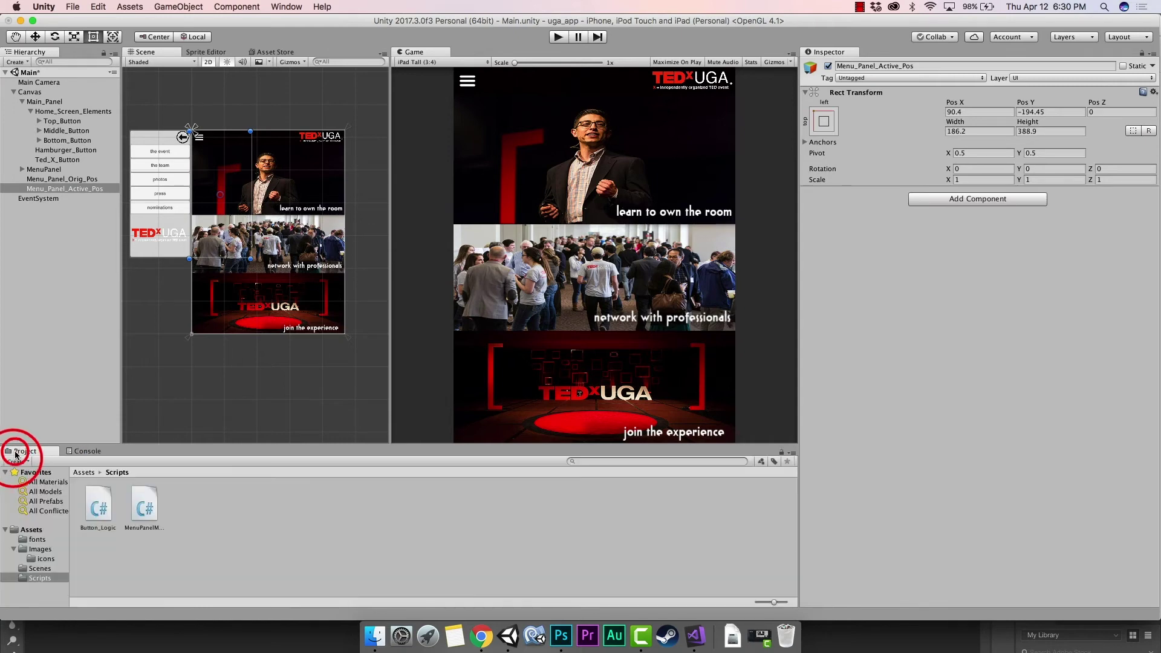
pyautogui.click(183, 502)
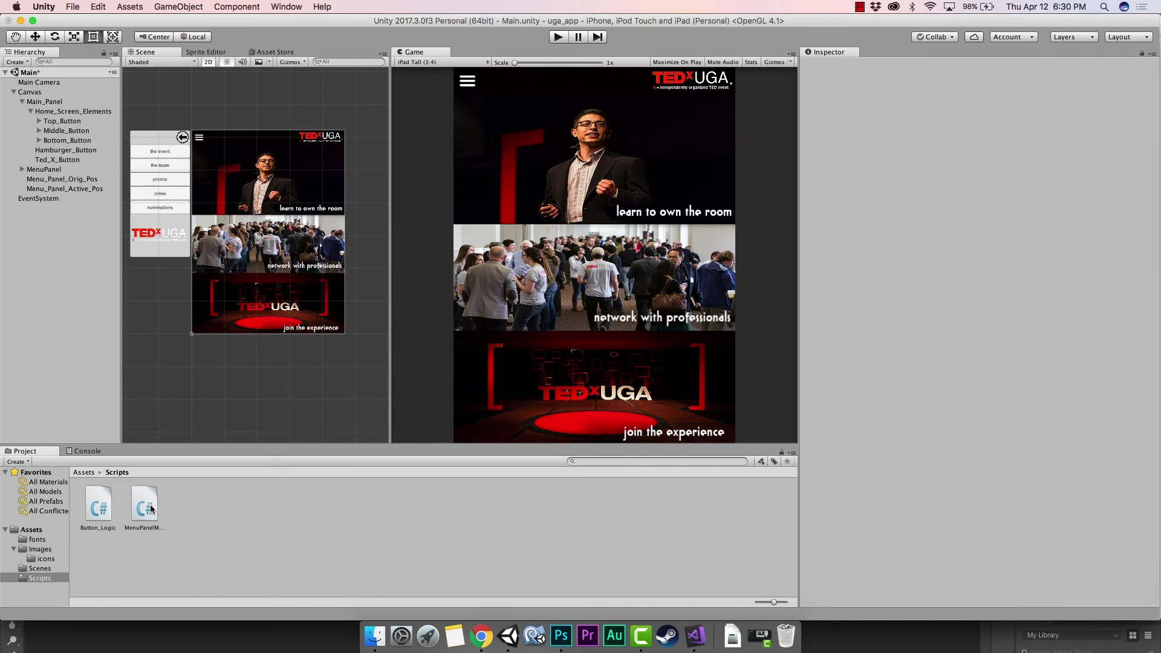
pyautogui.click(26, 93)
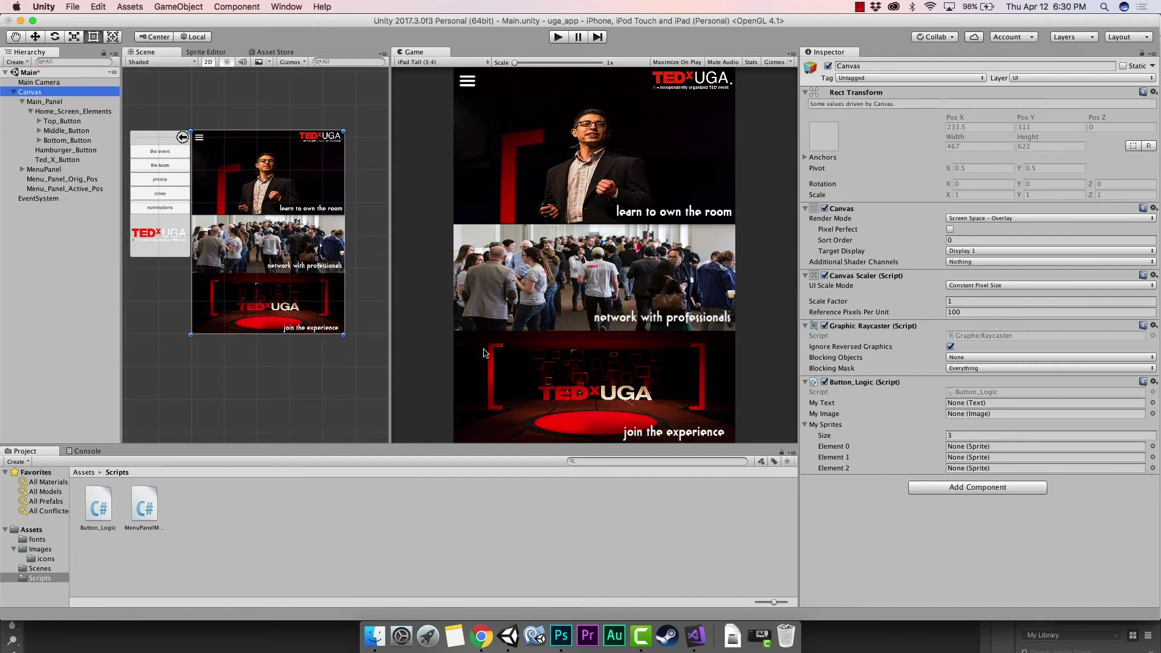
pyautogui.moveTo(147, 507); pyautogui.dragTo(935, 511)
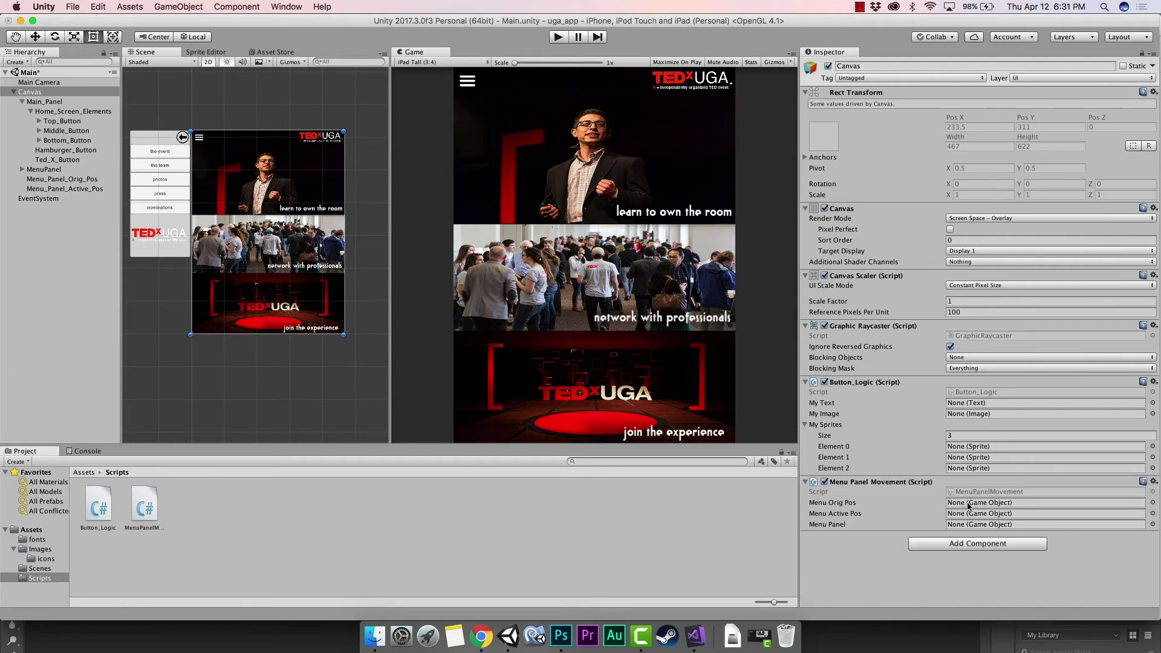
# Step: Assign MenuPanel, Menu_Panel_Active_Pos and Menu_Panel_Orig_Pos to the script's three fields
pyautogui.click(874, 502)
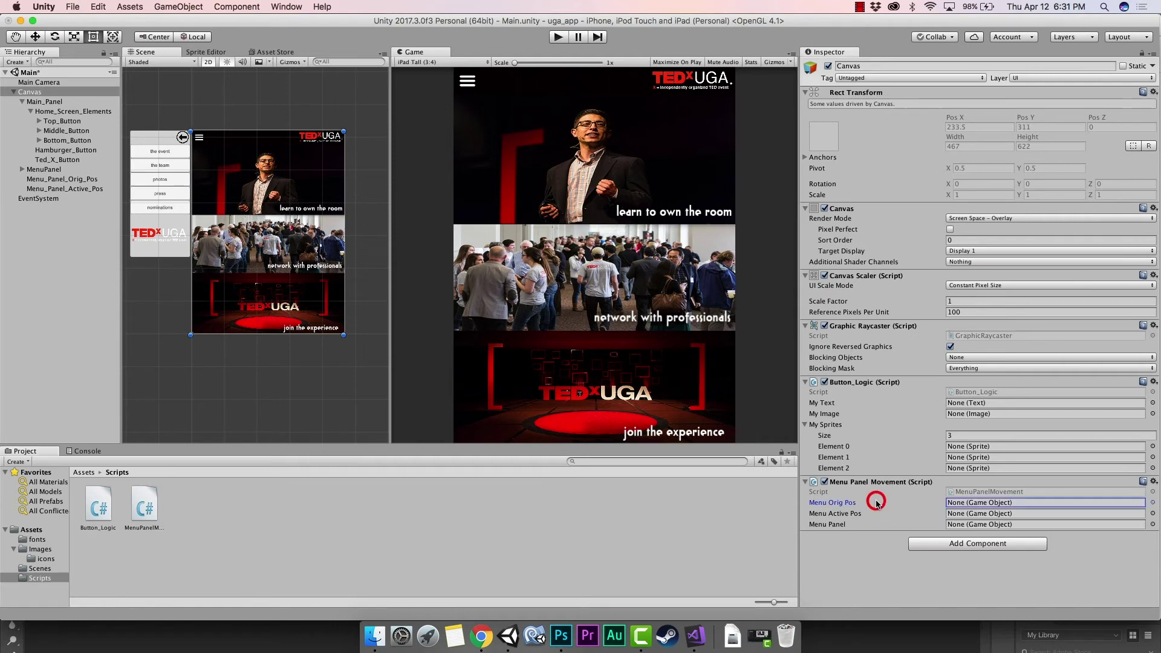
pyautogui.click(861, 513)
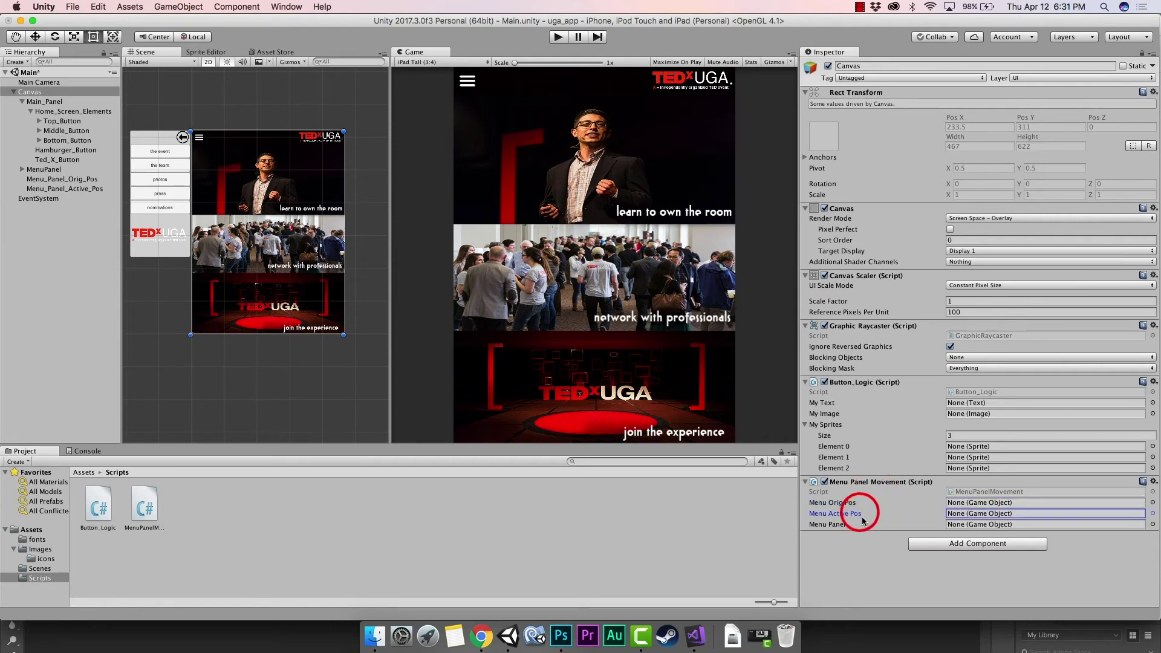
pyautogui.click(861, 524)
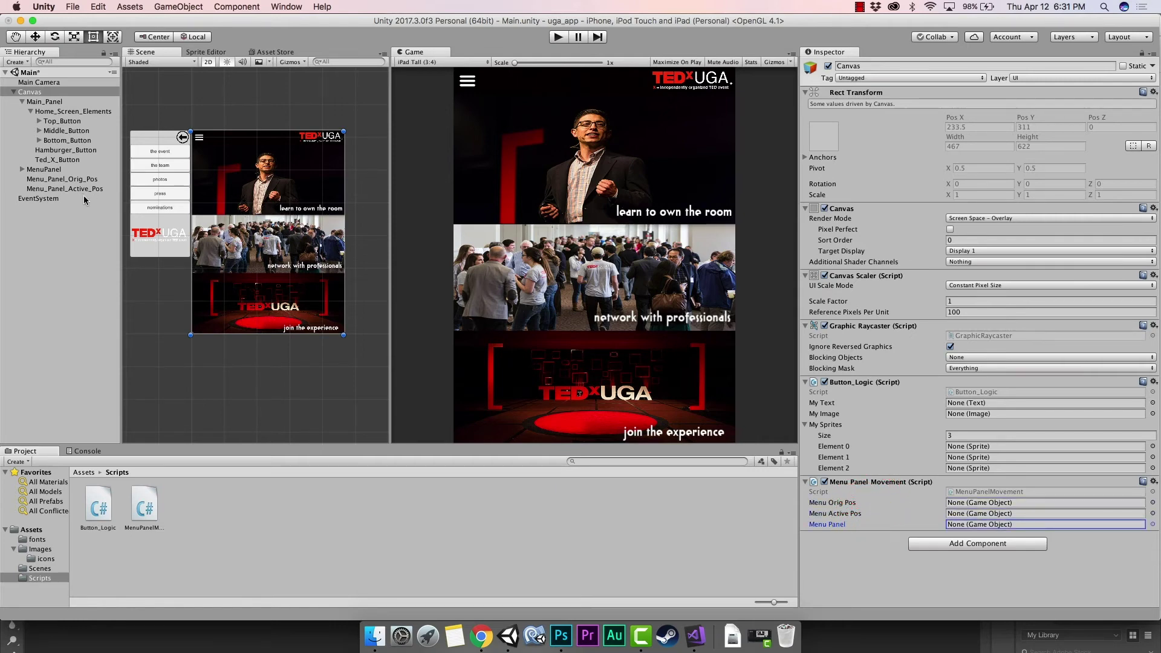
pyautogui.moveTo(43, 170); pyautogui.dragTo(963, 530)
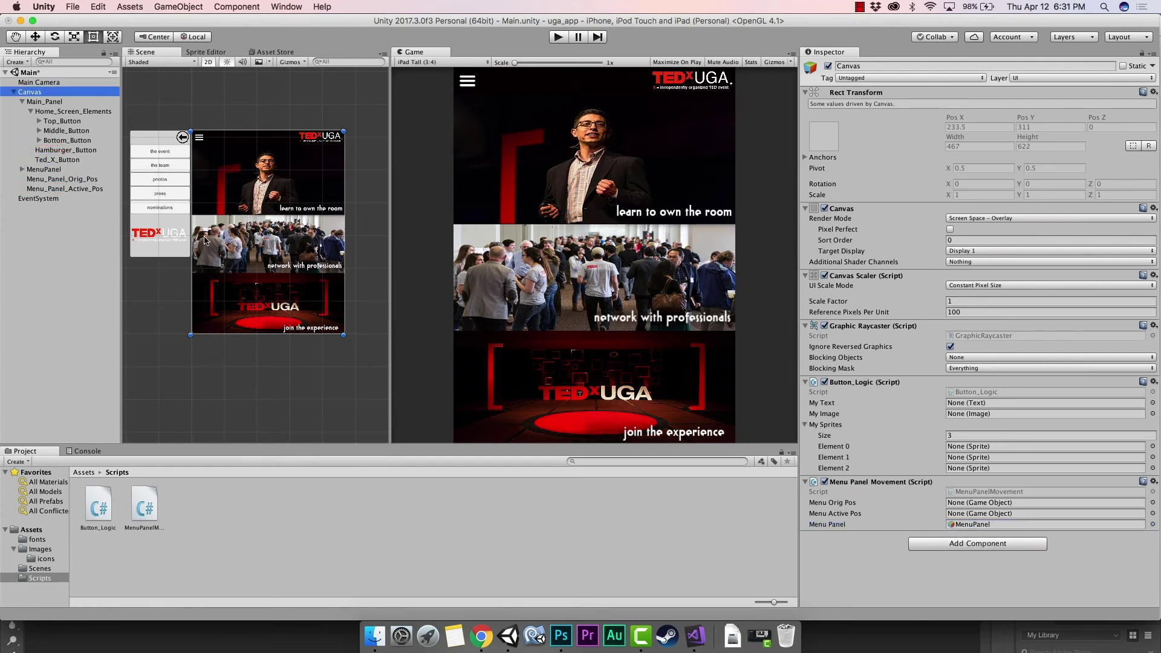
pyautogui.moveTo(70, 188); pyautogui.dragTo(975, 514)
pyautogui.moveTo(60, 179); pyautogui.dragTo(978, 503)
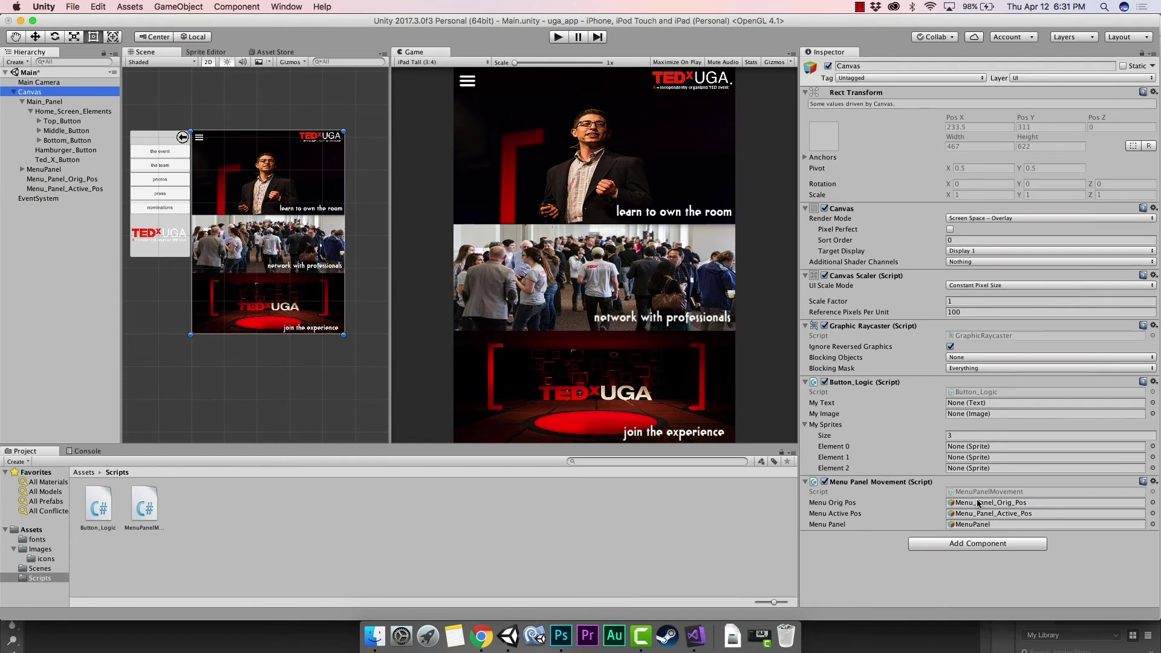
pyautogui.click(698, 638)
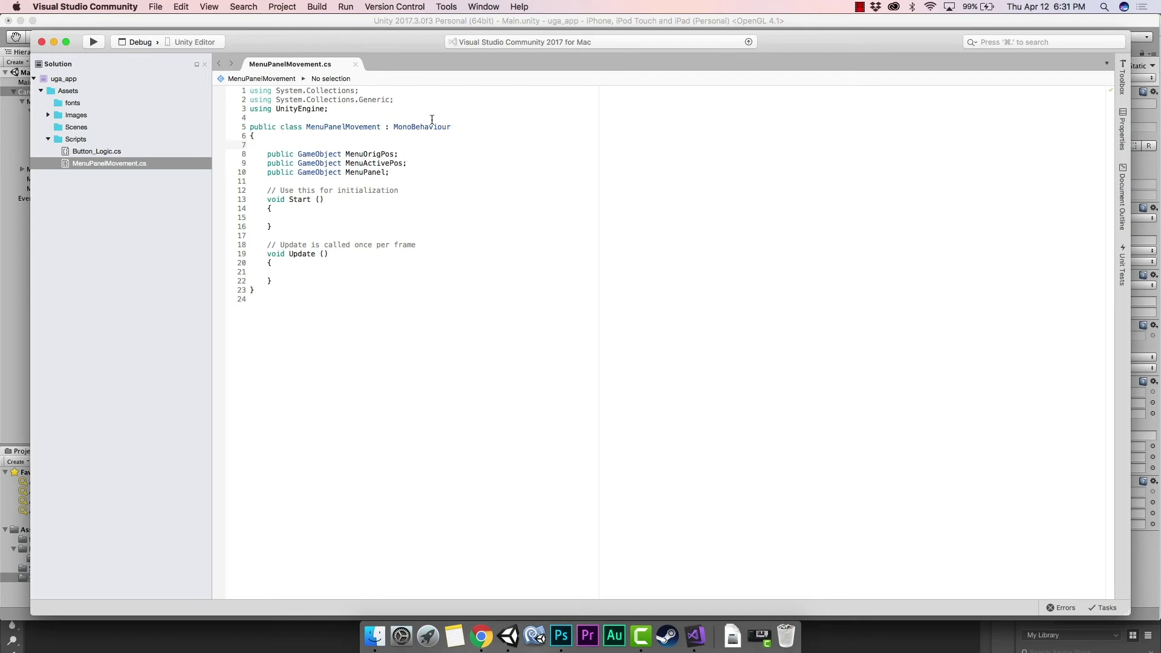
# Step: In Start(), begin the line with MenuPanel.transform.position using autocomplete
pyautogui.click(289, 218)
pyautogui.moveTo(324, 202); pyautogui.dragTo(267, 199)
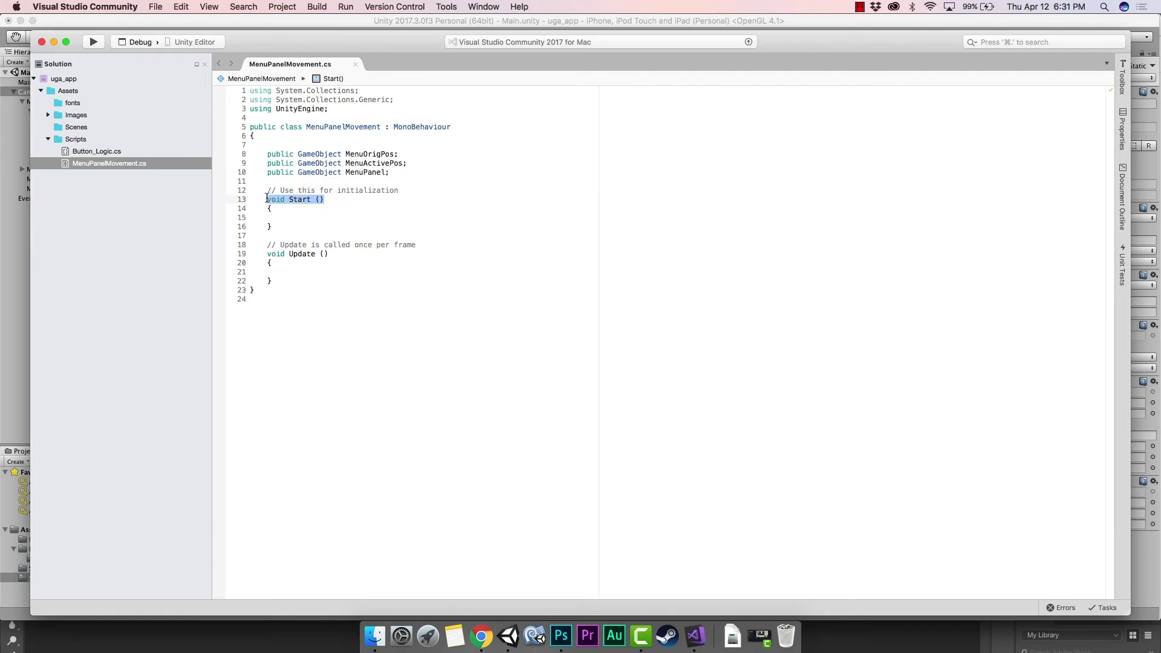
pyautogui.click(290, 217)
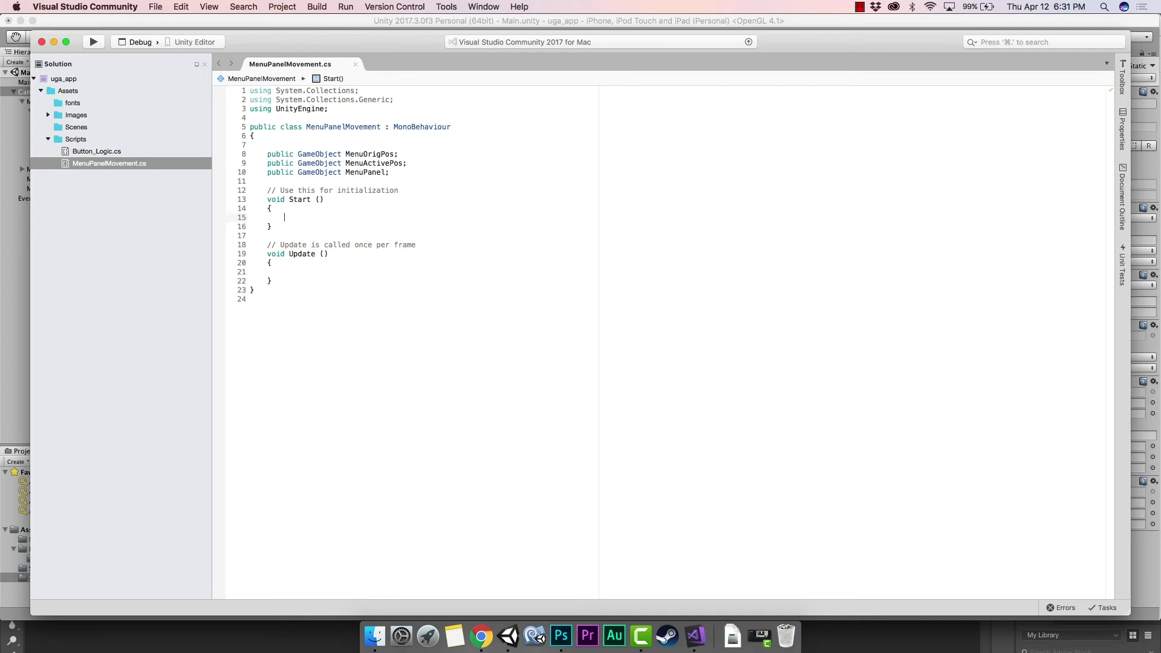
pyautogui.write('menu')
pyautogui.press('Return')
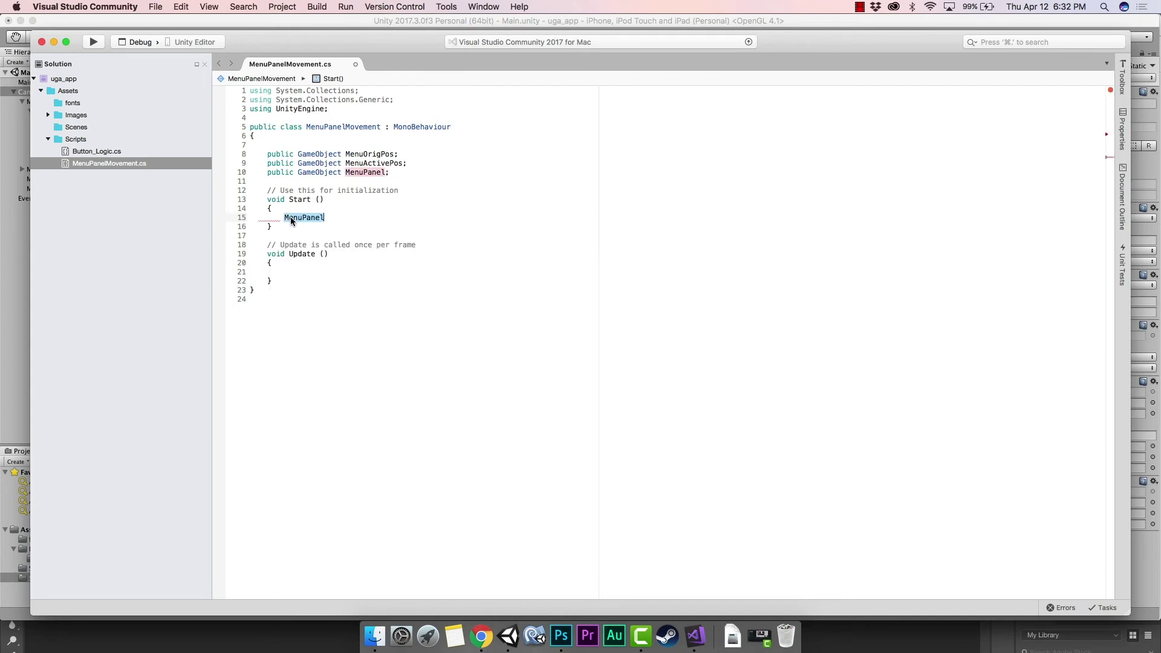
pyautogui.write('.tra')
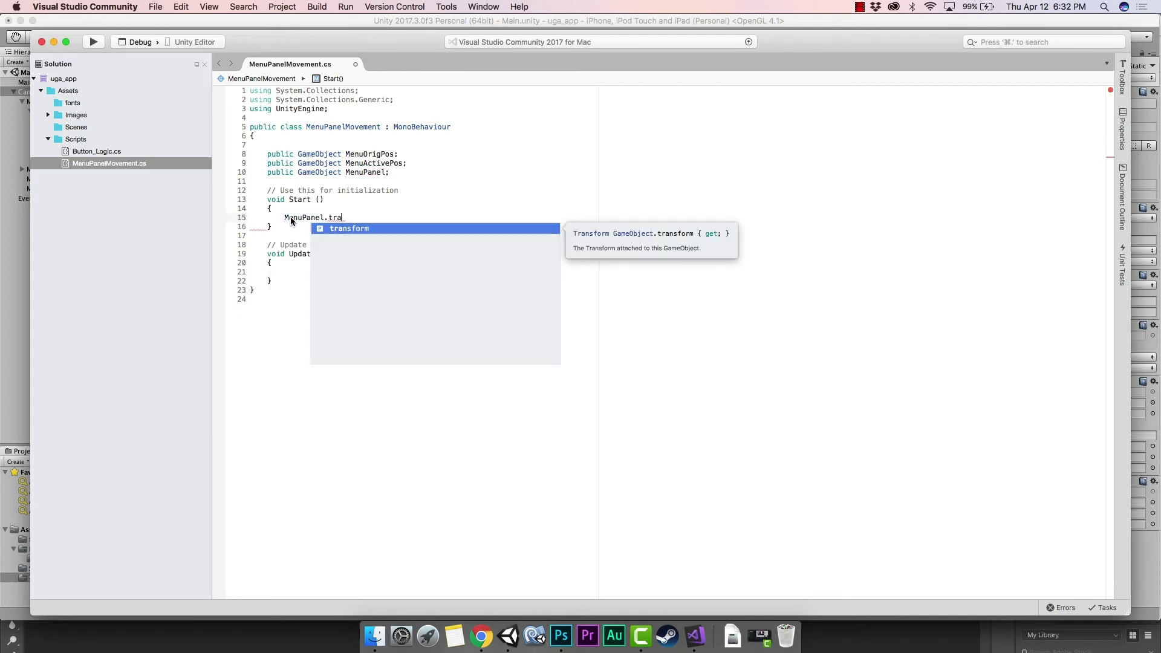
pyautogui.press('Return')
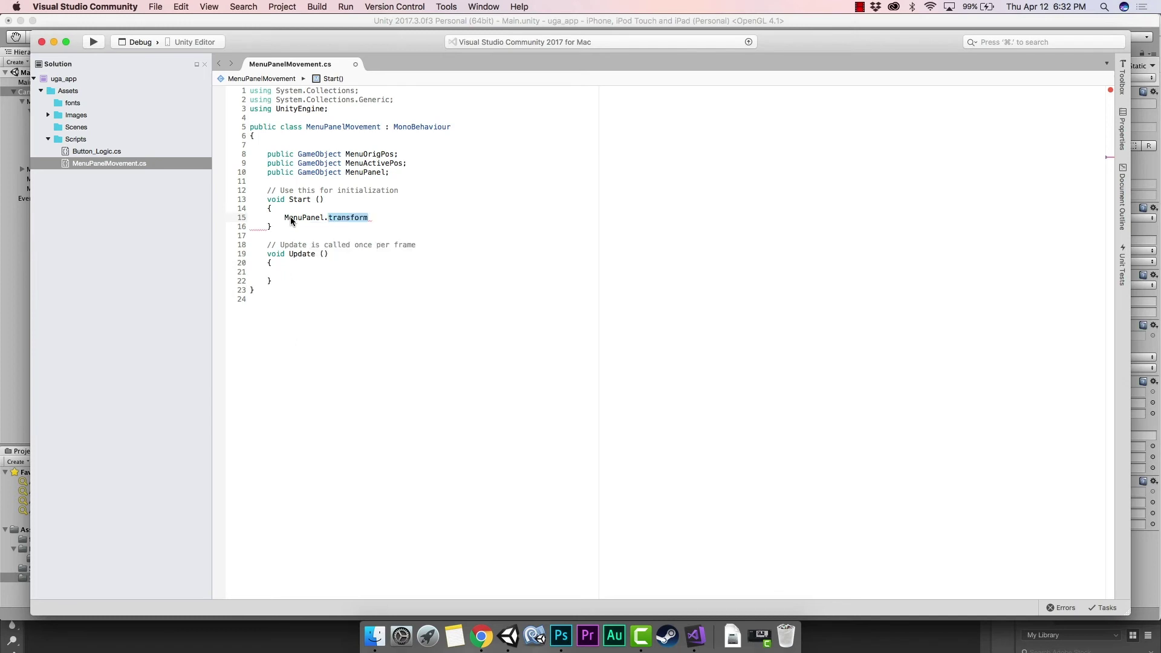
pyautogui.write('.po')
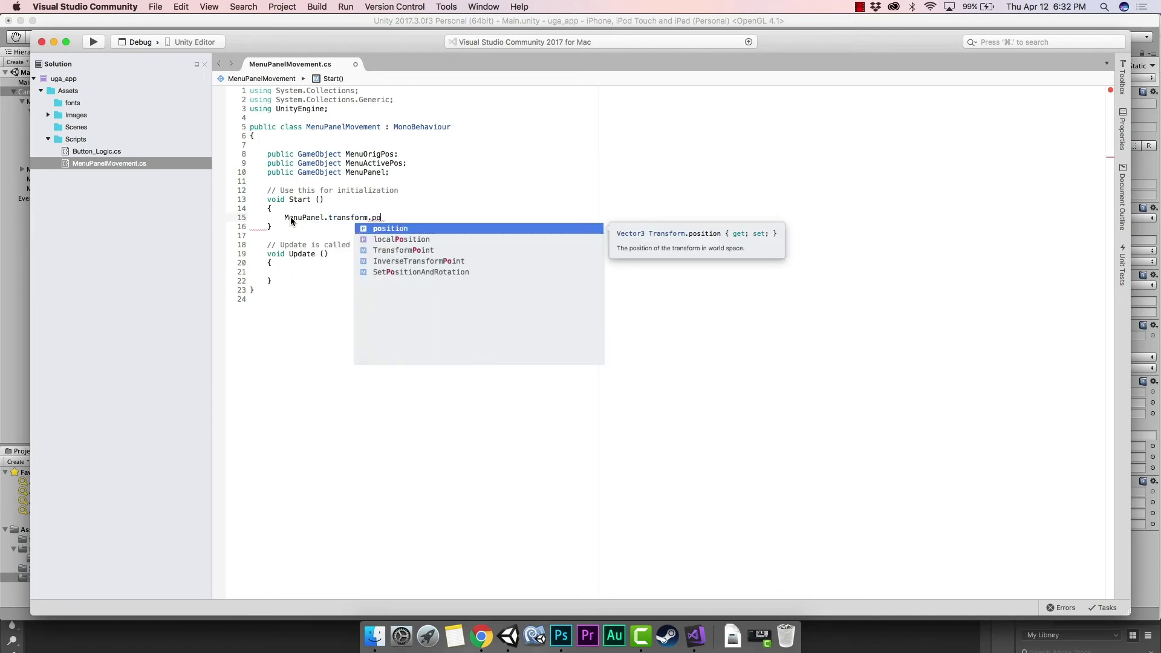
pyautogui.press('Return')
# Step: Complete the assignment as '= MenuOrigPos.transform.position;'
pyautogui.write('= ')
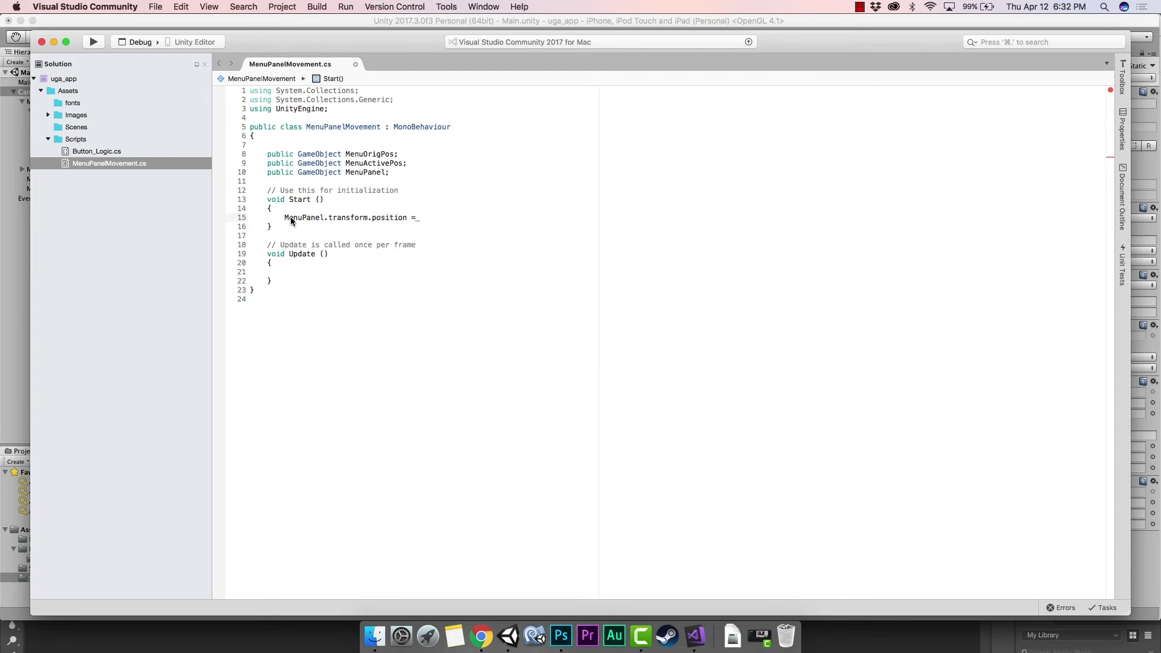
pyautogui.write('Menu')
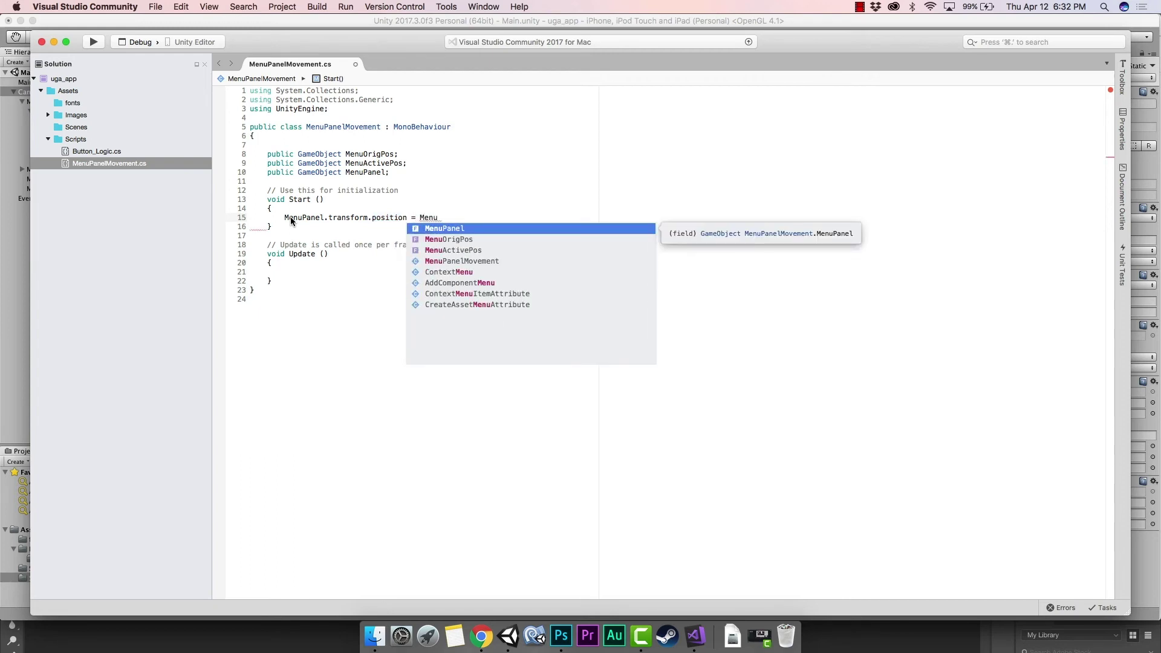
pyautogui.press('Down')
pyautogui.press('Return')
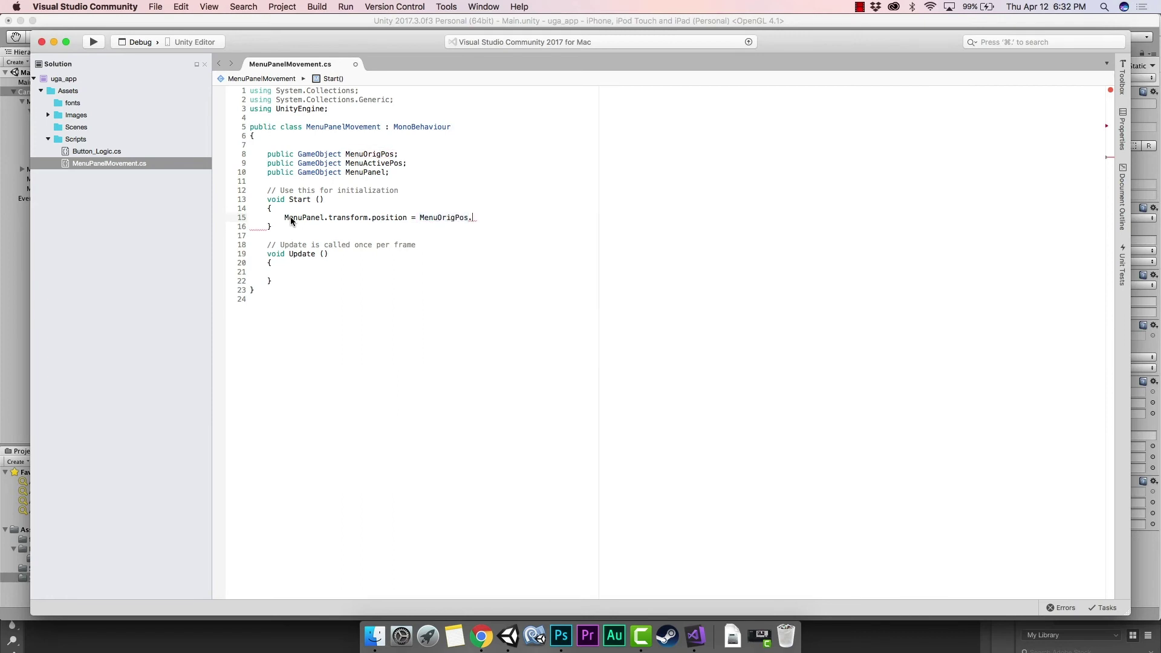
pyautogui.write('.tr')
pyautogui.press('Return')
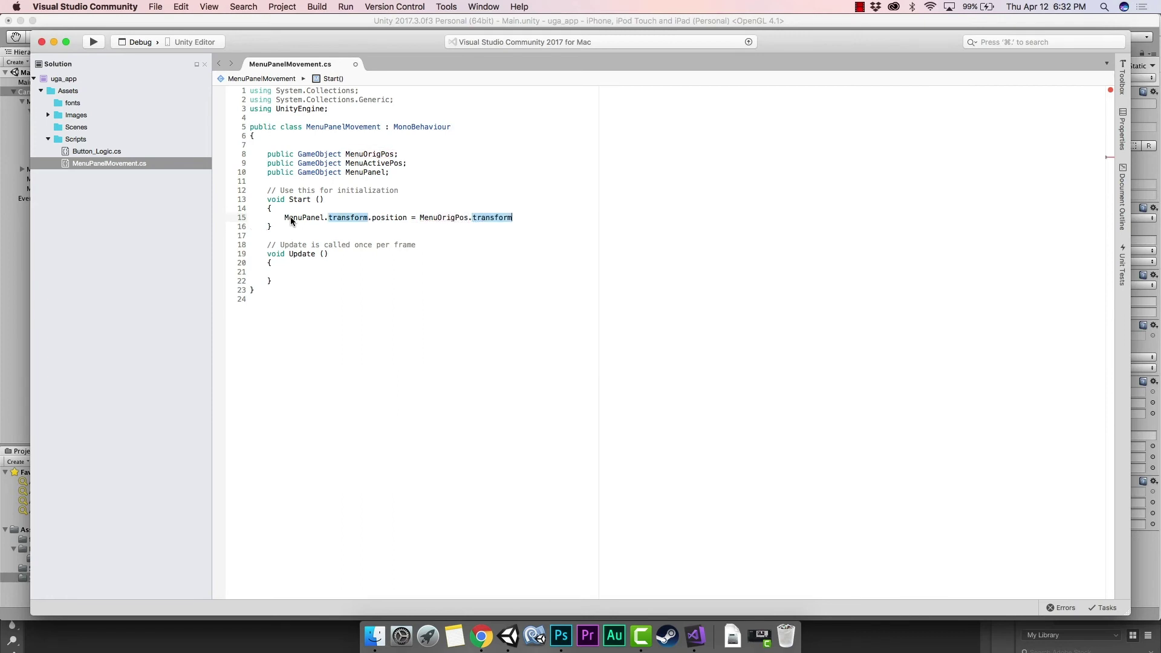
pyautogui.write('.po')
pyautogui.press('Return')
pyautogui.press('BackSpace')
pyautogui.press('Escape')
pyautogui.press('BackSpace')
pyautogui.press('BackSpace')
pyautogui.write('.position;')
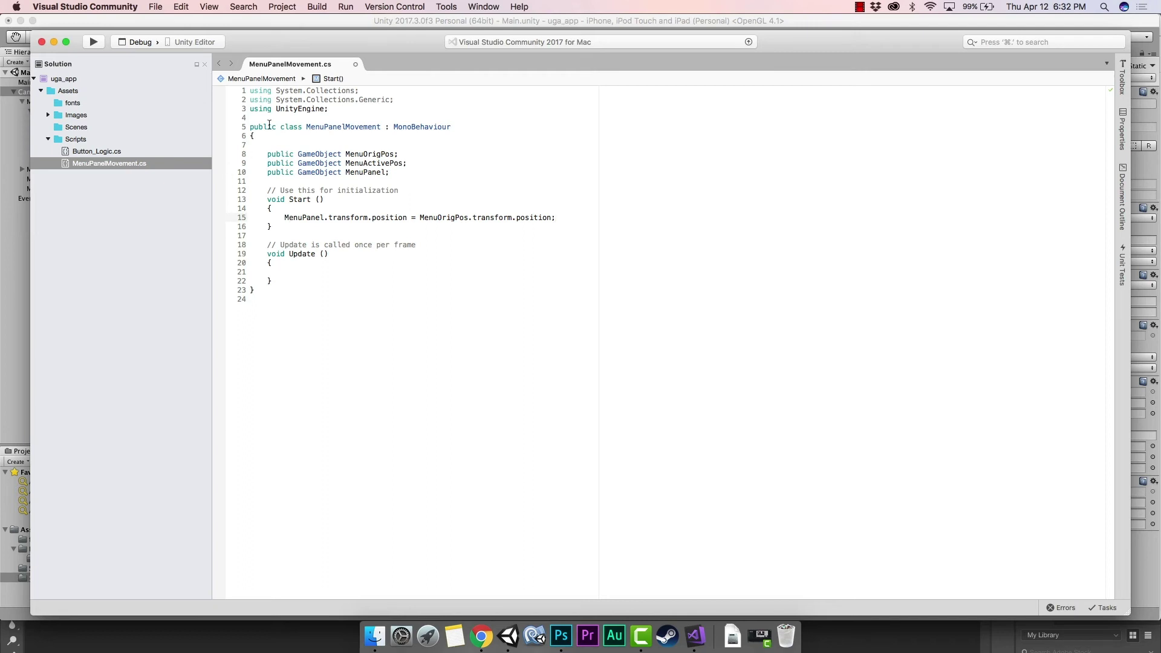
# Step: Save all files with File > Save All
pyautogui.click(157, 7)
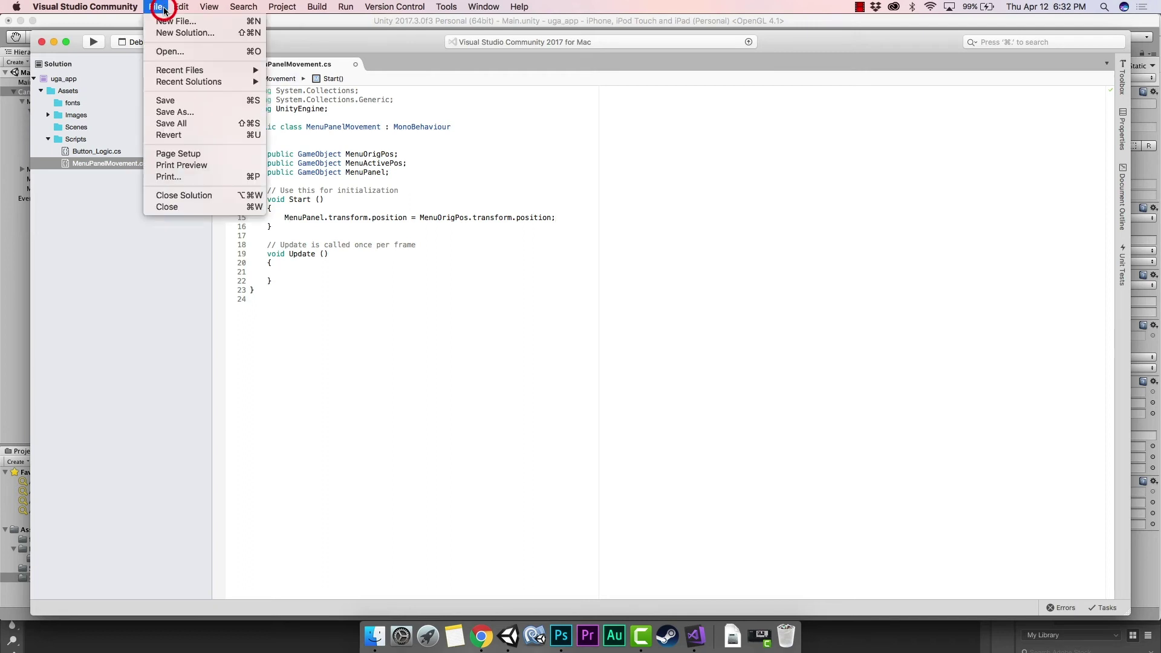
pyautogui.click(198, 125)
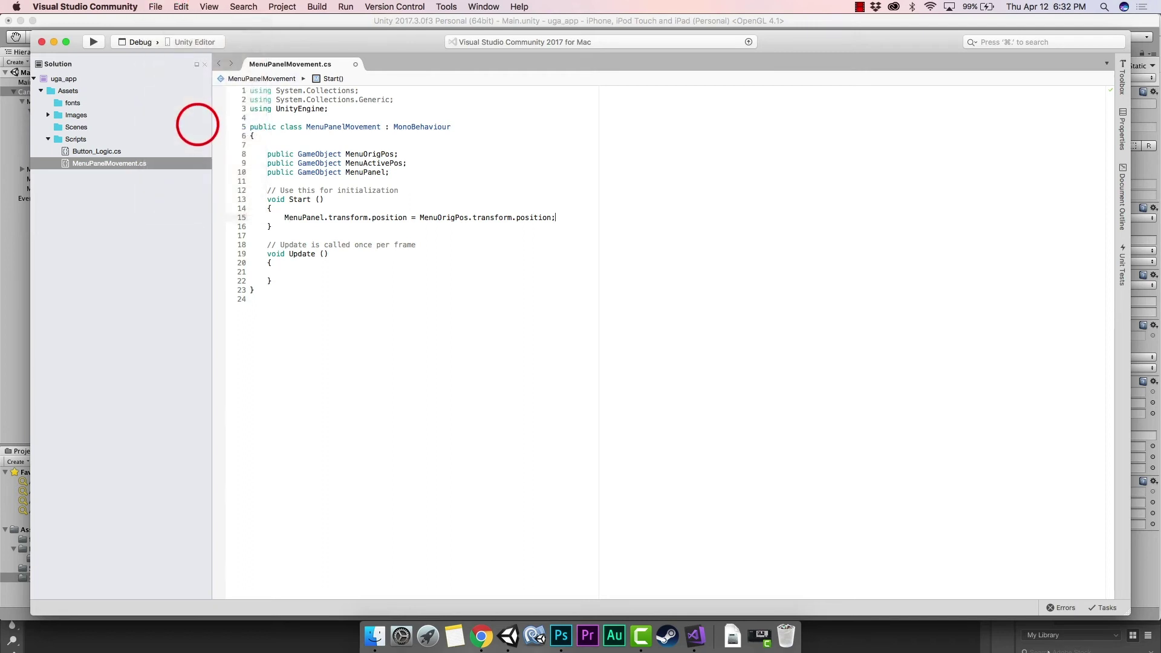
pyautogui.click(980, 641)
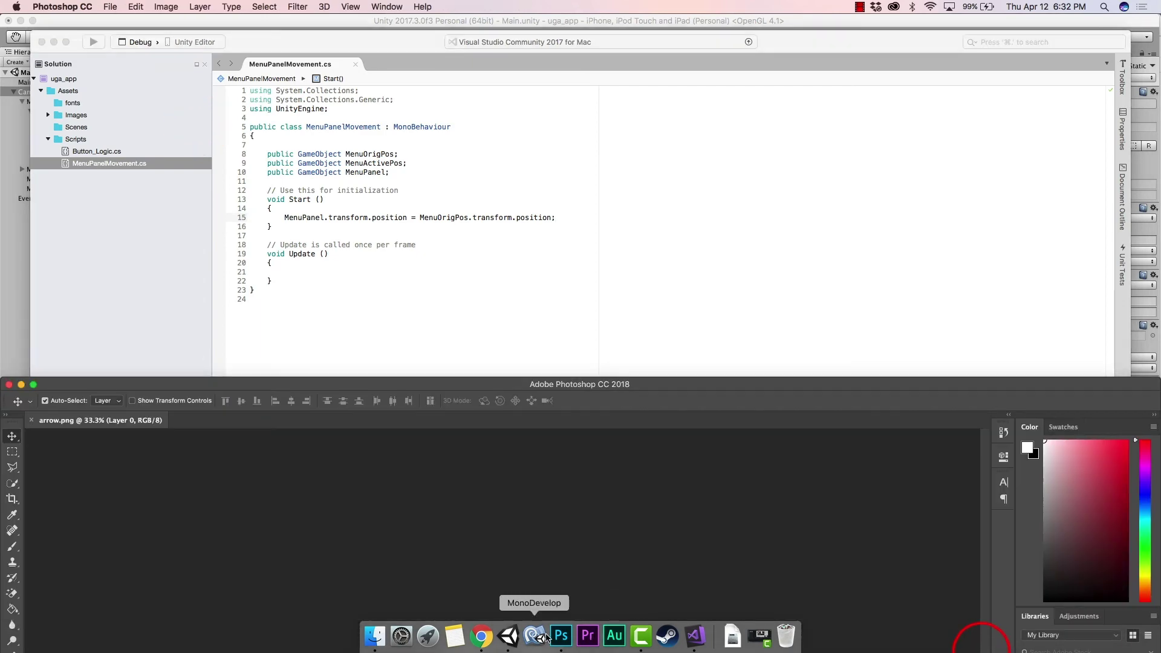
# Step: Play-test the TEDxUGA scene (NullReferenceException), select Menu_Panel_Orig_Pos, widen the Scene view, then stop
pyautogui.click(507, 635)
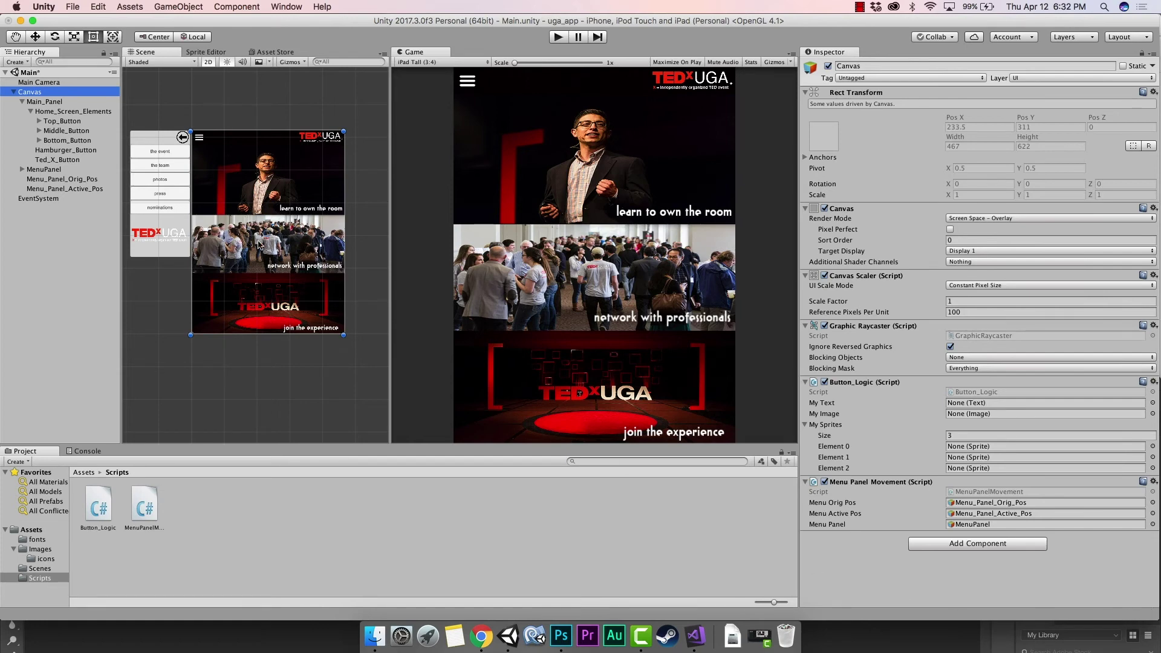
pyautogui.click(559, 38)
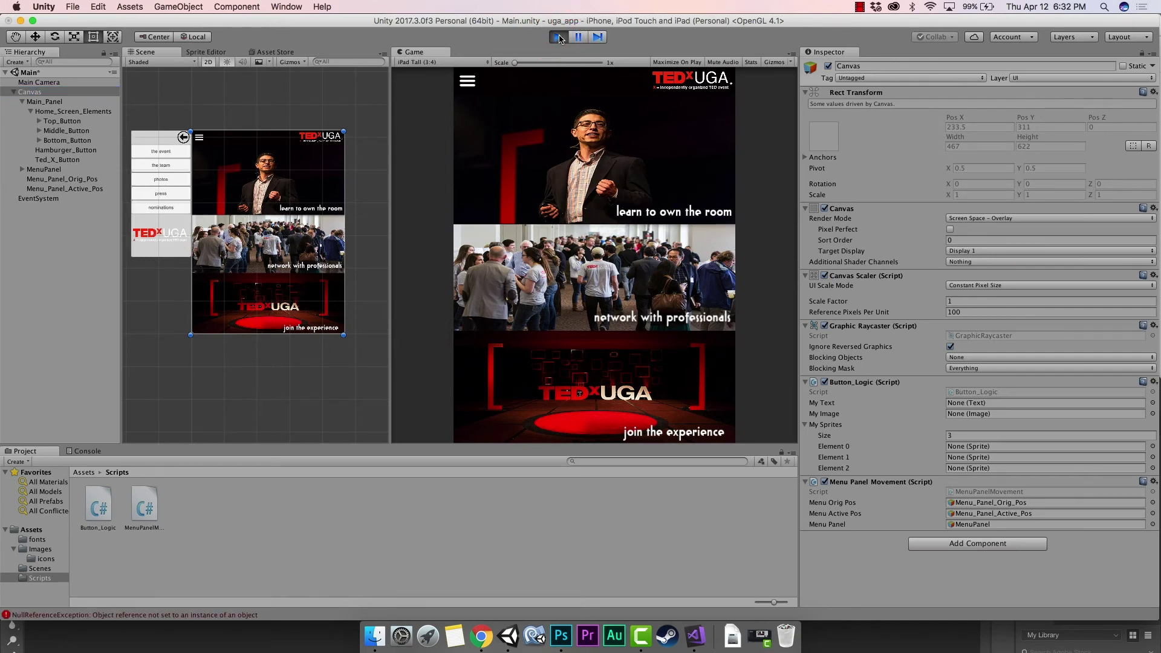
pyautogui.click(144, 137)
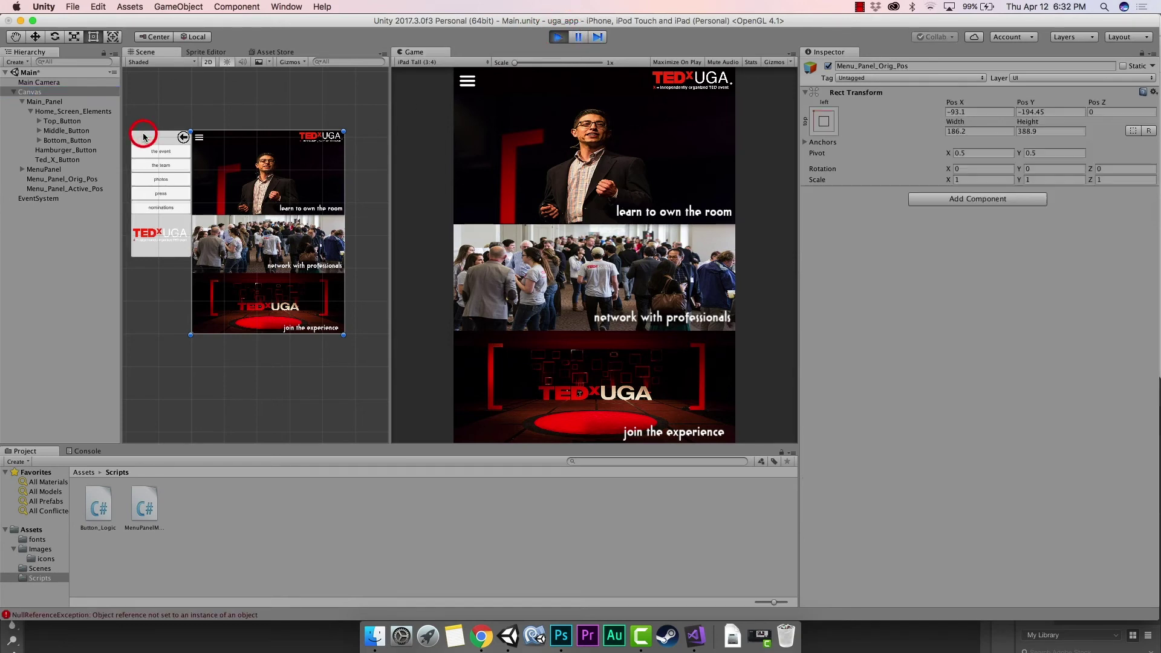
pyautogui.scroll(3, 144, 136)
pyautogui.moveTo(392, 200); pyautogui.dragTo(514, 199)
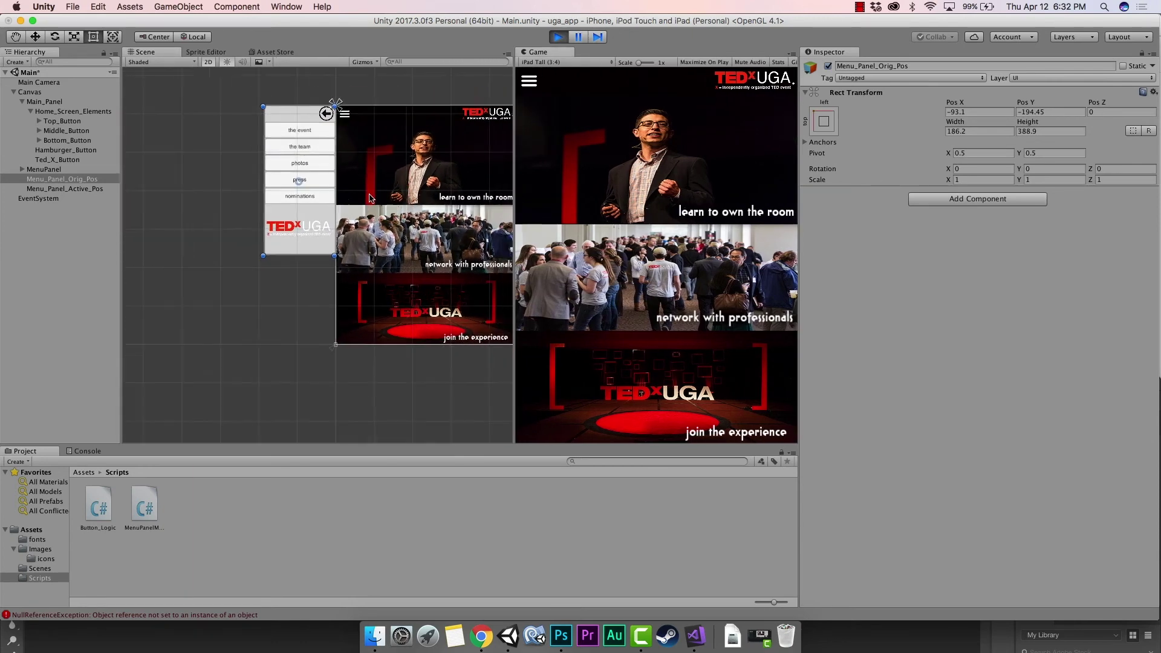
pyautogui.click(558, 37)
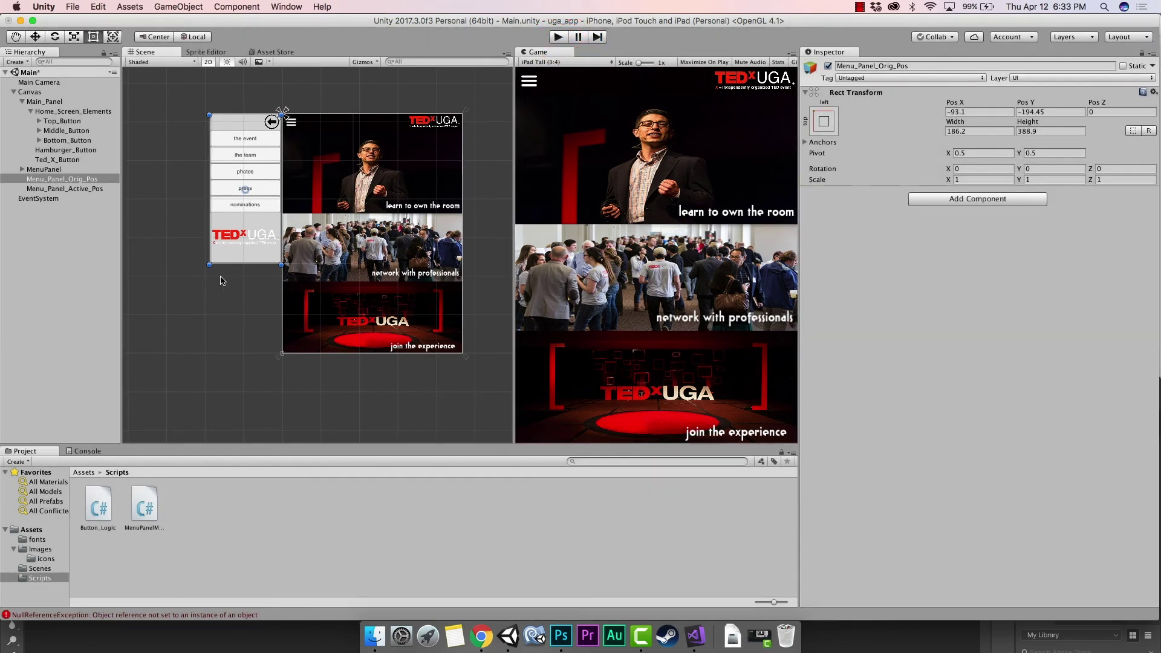
# Step: Drag Menu_Panel_Orig_Pos, then undo so it stays at -93.1, -194.45
pyautogui.scroll(-2, 232, 261)
pyautogui.moveTo(242, 198); pyautogui.dragTo(218, 228)
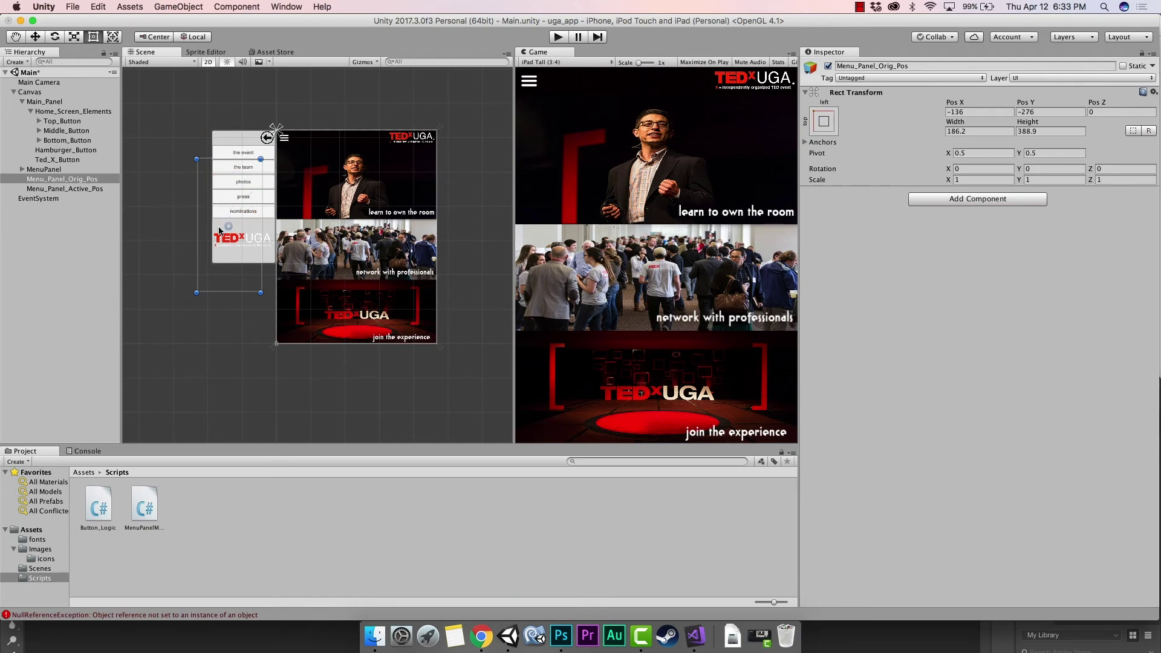
pyautogui.press('super+z')
# Step: Move MenuPanel off the canvas to the top left, at X -397, Y 48
pyautogui.click(66, 170)
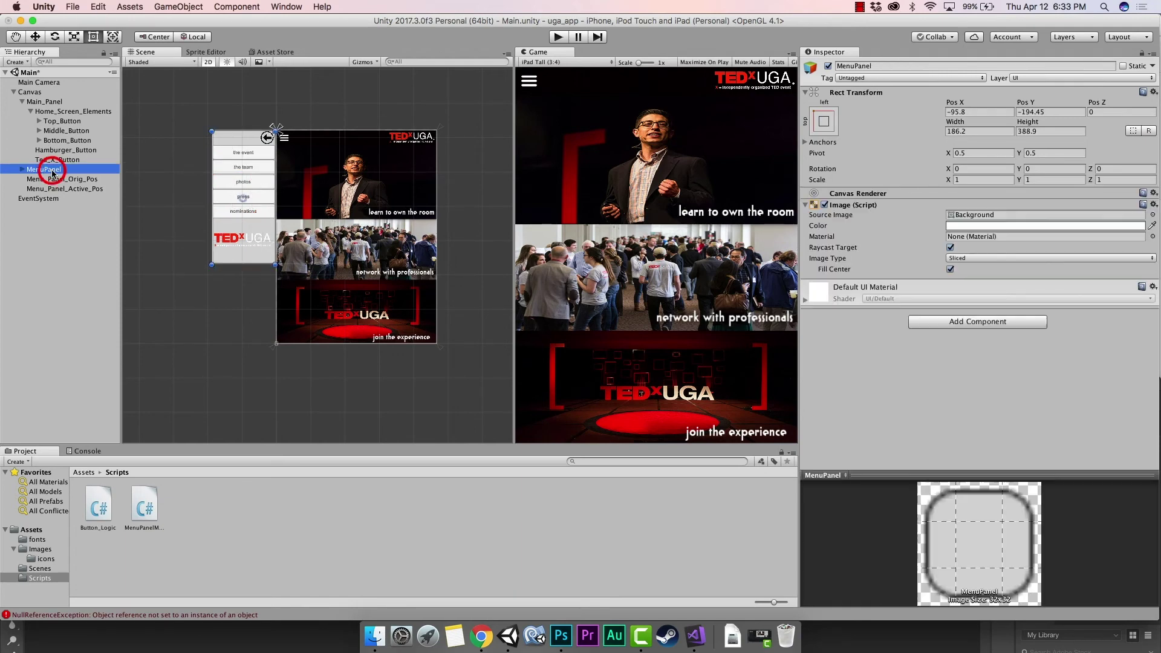
pyautogui.moveTo(226, 179); pyautogui.dragTo(153, 160)
pyautogui.scroll(2, 150, 218)
pyautogui.scroll(-3, 156, 239)
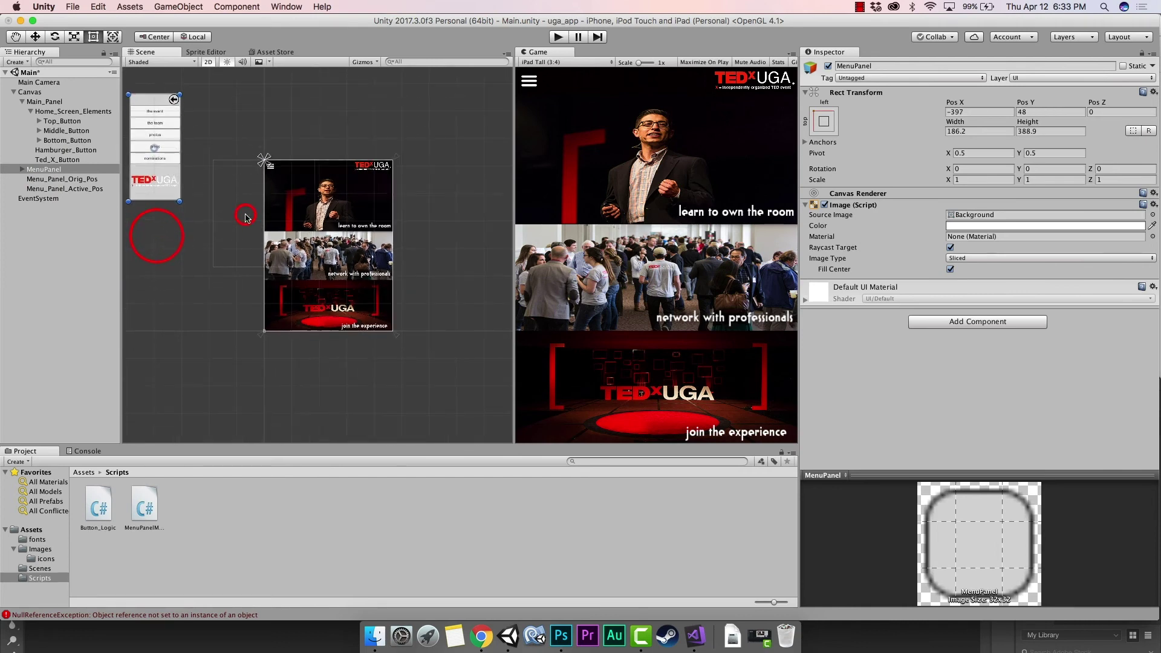
# Step: Alternate selecting Menu_Panel_Orig_Pos and MenuPanel in the Scene view to compare them
pyautogui.click(240, 203)
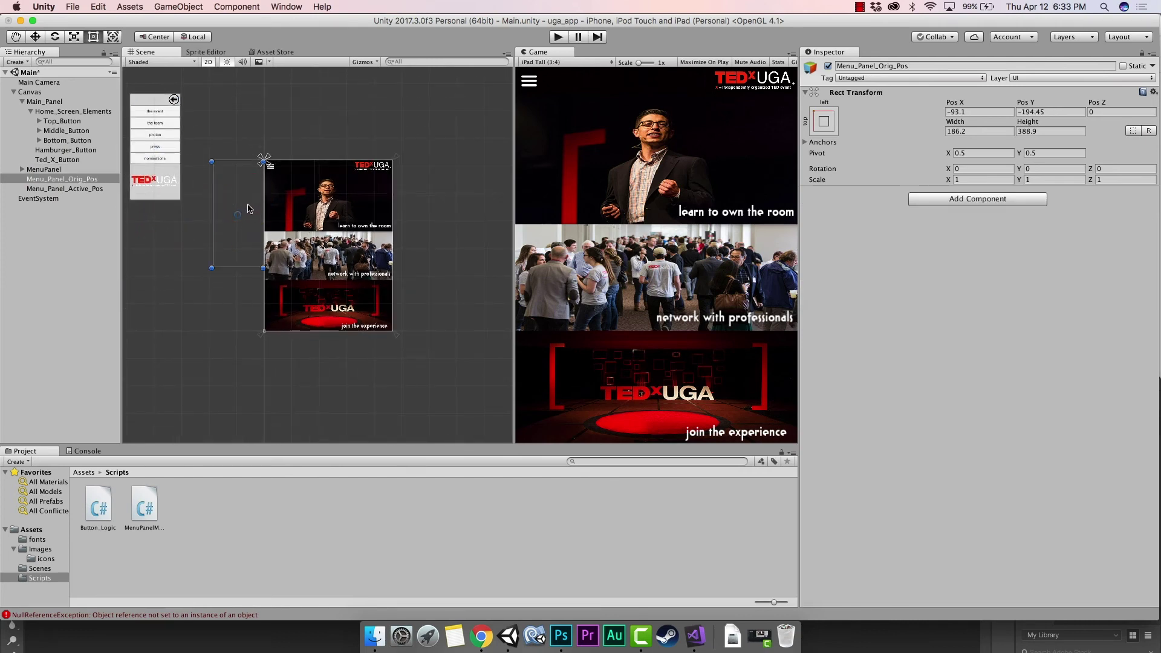
pyautogui.click(155, 101)
pyautogui.click(303, 101)
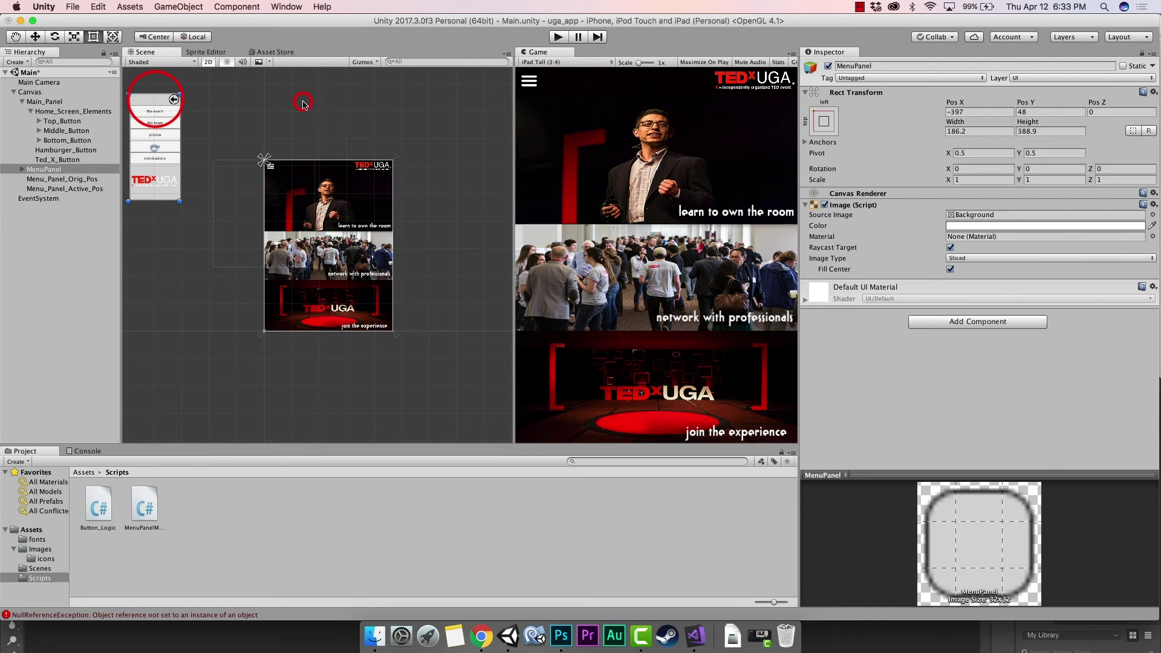
pyautogui.click(148, 99)
pyautogui.click(230, 193)
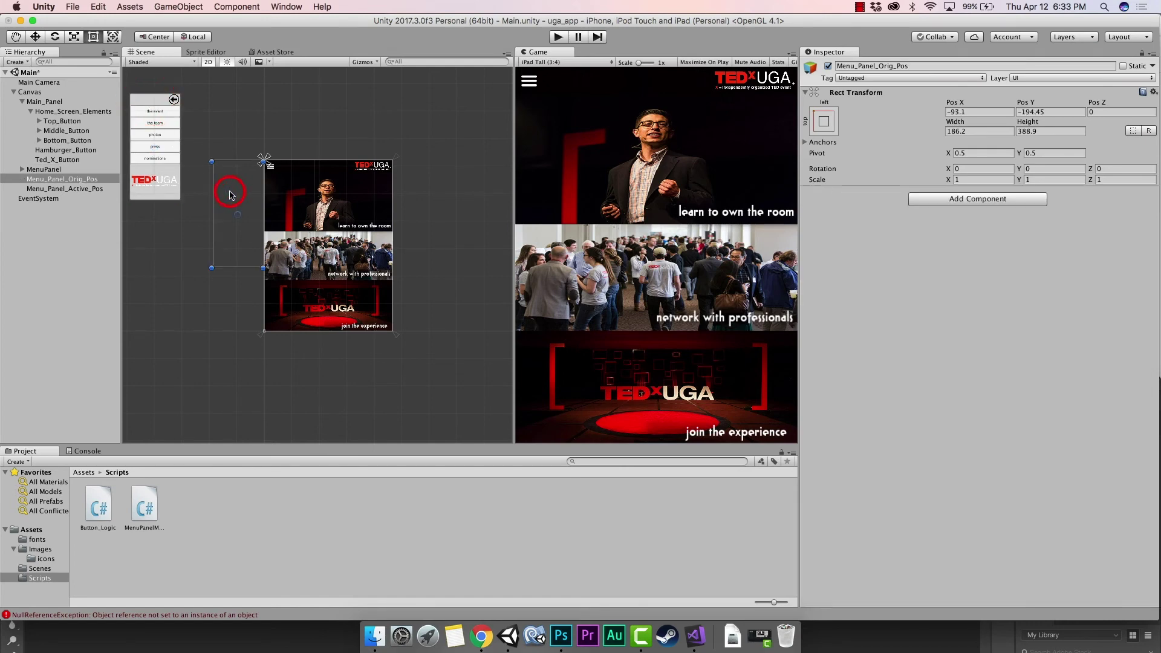
# Step: Play-test the scene, then drag MenuPanel to the centre of the canvas
pyautogui.click(559, 37)
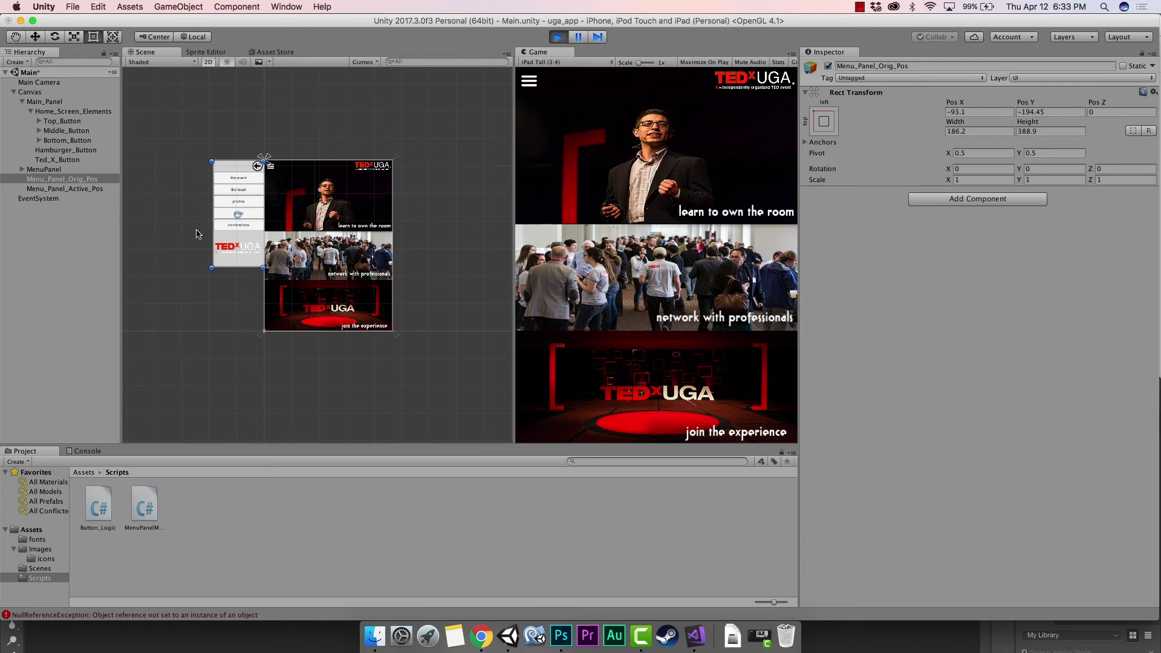
pyautogui.click(565, 37)
pyautogui.click(145, 97)
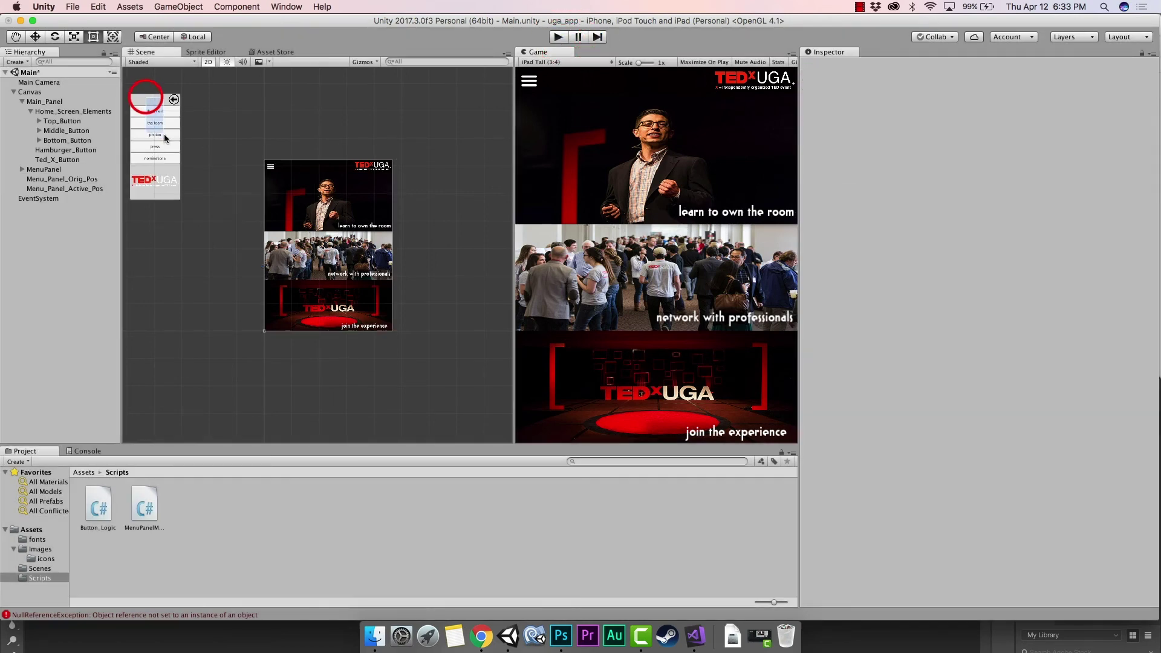
pyautogui.click(149, 99)
pyautogui.moveTo(148, 100); pyautogui.dragTo(311, 166)
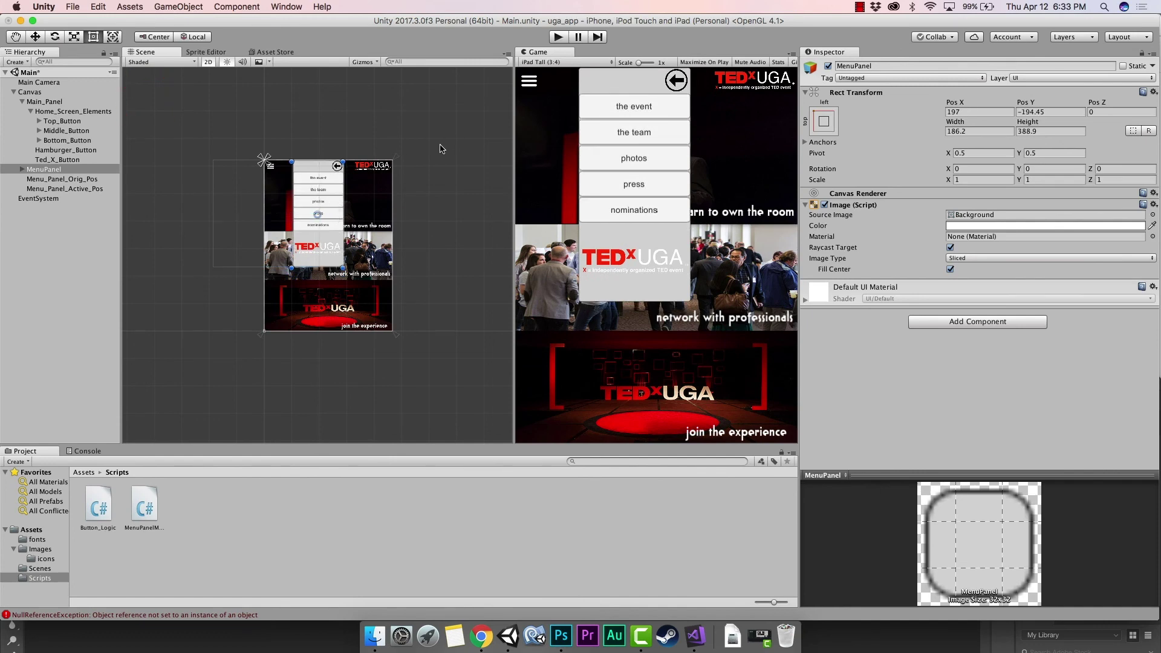
# Step: Play-test again, then slide MenuPanel left beside the canvas to X -108
pyautogui.click(562, 36)
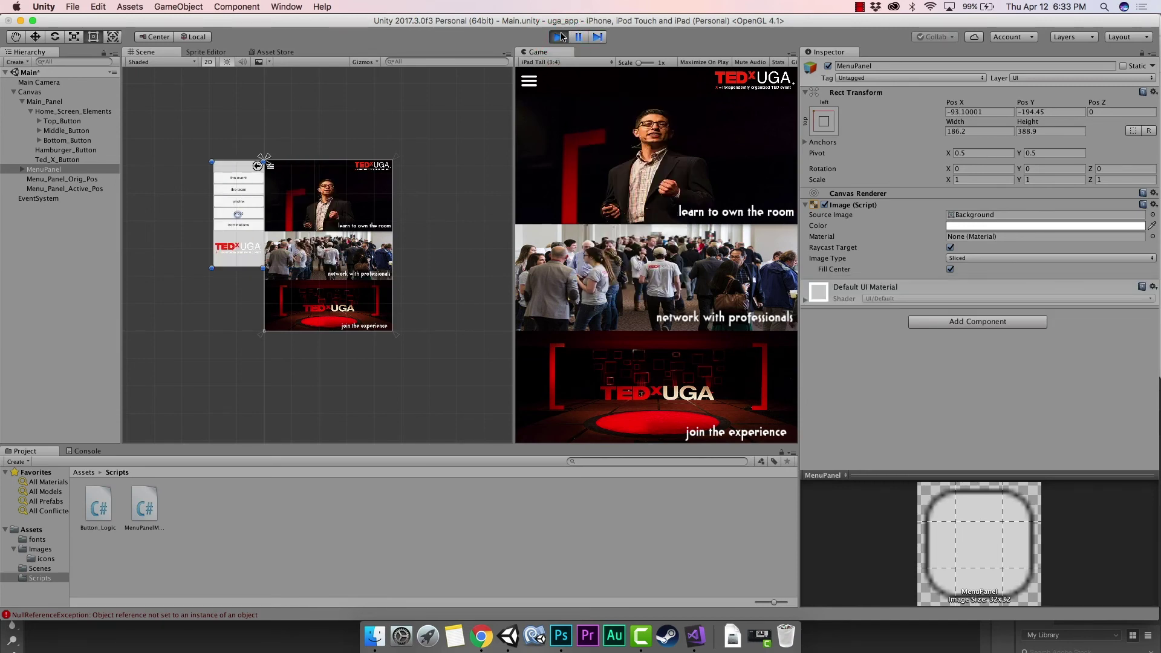
pyautogui.click(558, 37)
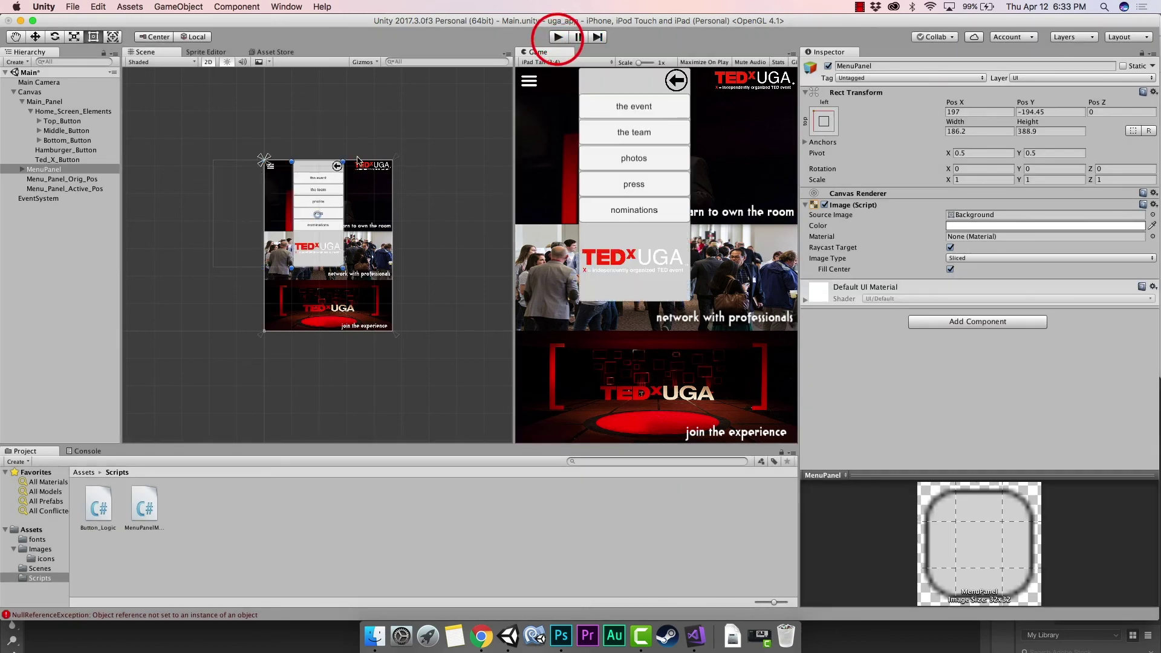
pyautogui.moveTo(321, 167); pyautogui.dragTo(235, 170)
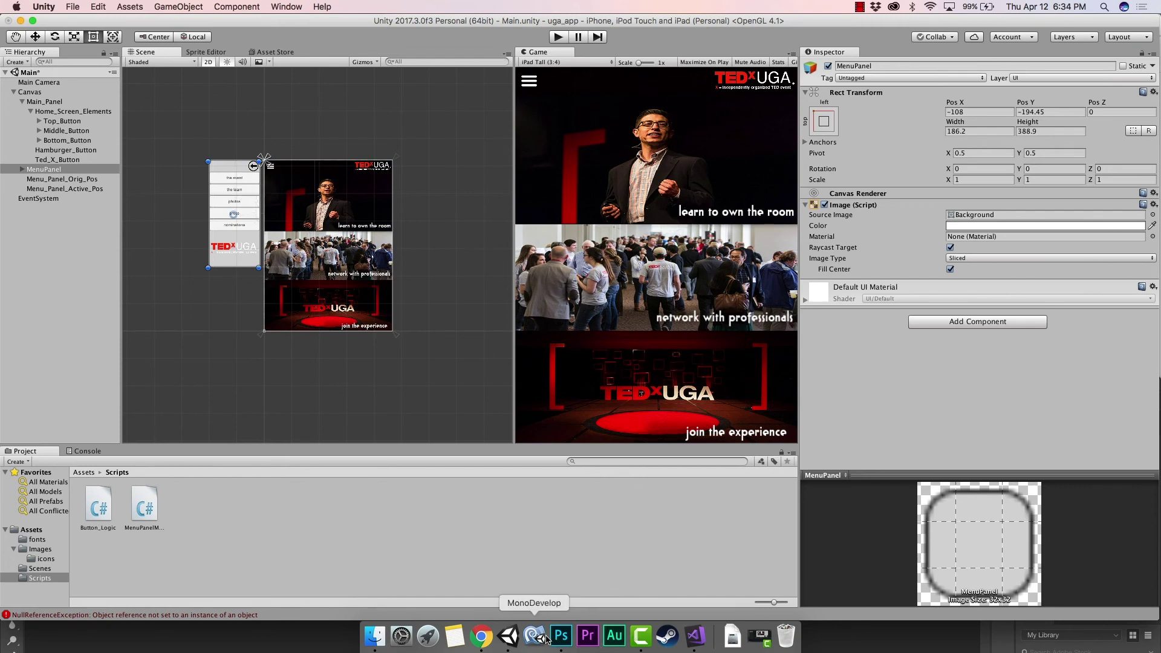
pyautogui.click(696, 637)
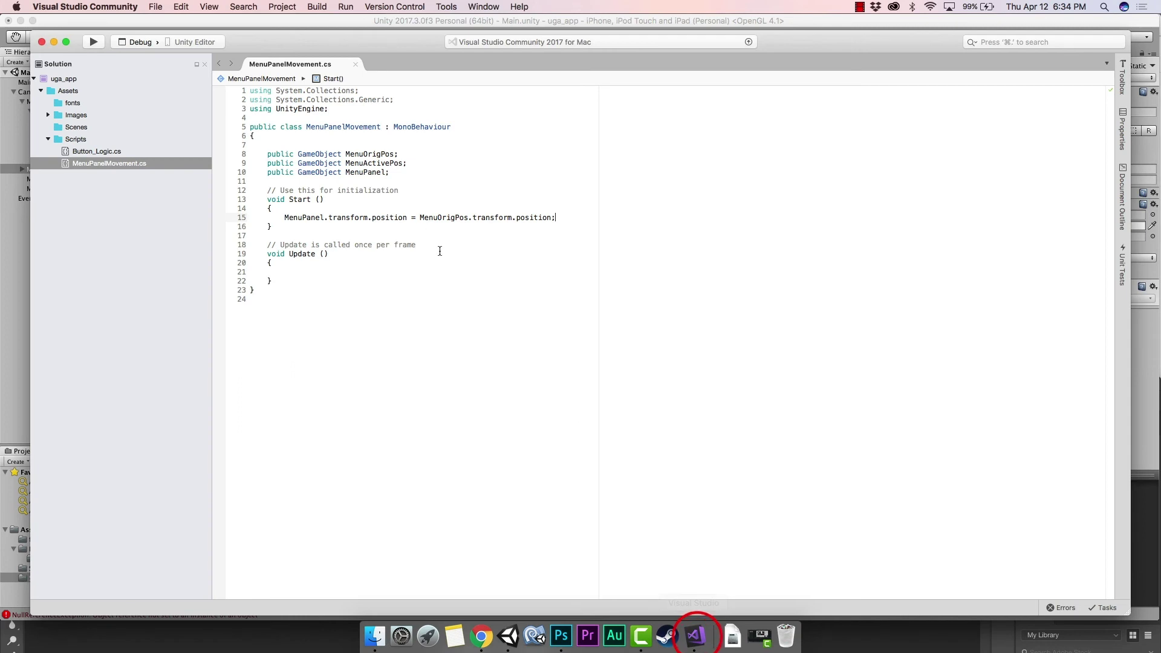
pyautogui.tripleClick(564, 216)
pyautogui.click(309, 237)
pyautogui.moveTo(285, 217); pyautogui.dragTo(321, 216)
pyautogui.click(332, 218)
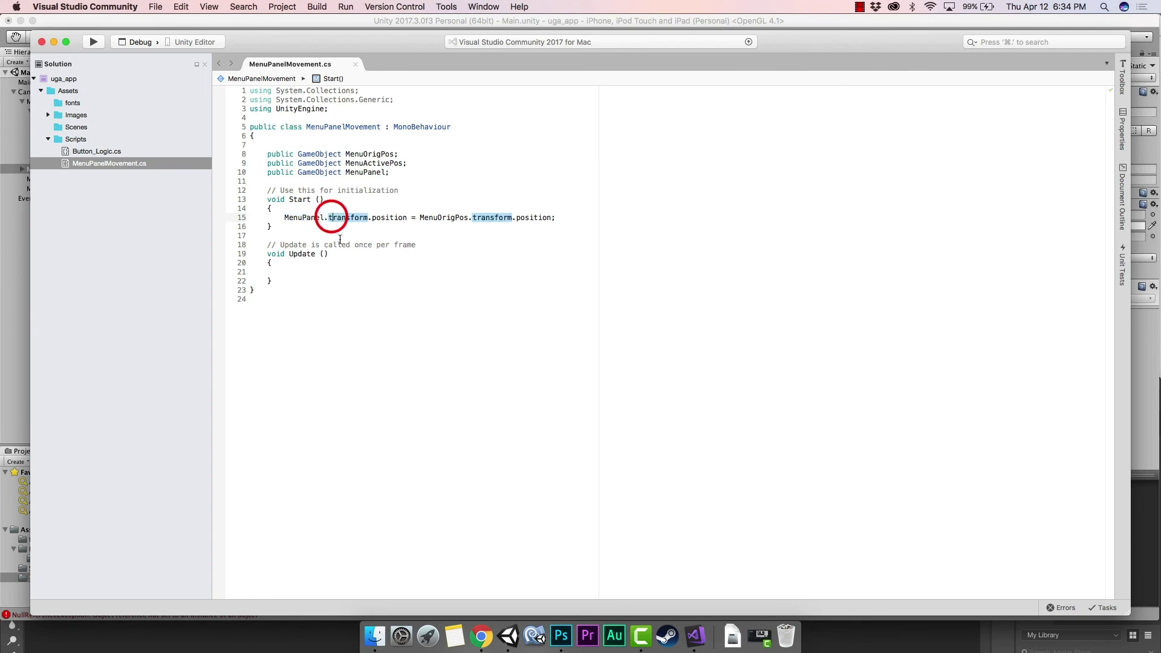
pyautogui.click(508, 637)
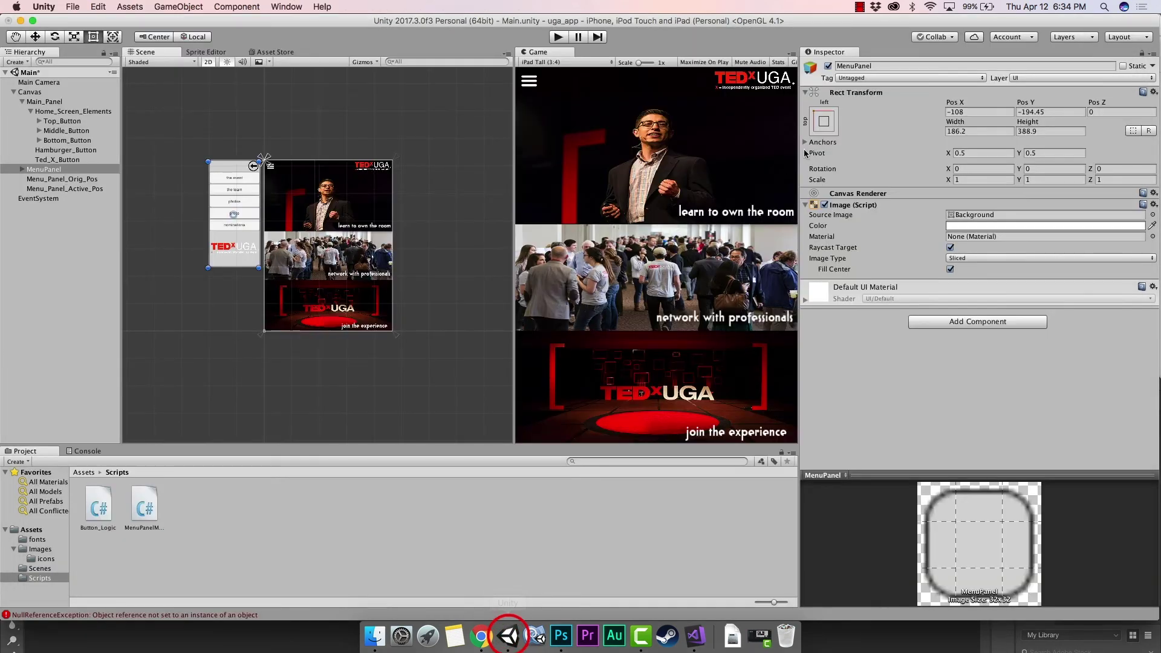
# Step: Compare MenuPanel's Rect Transform (X -108) with Menu_Panel_Orig_Pos's position (-93.1, -194.45)
pyautogui.click(878, 96)
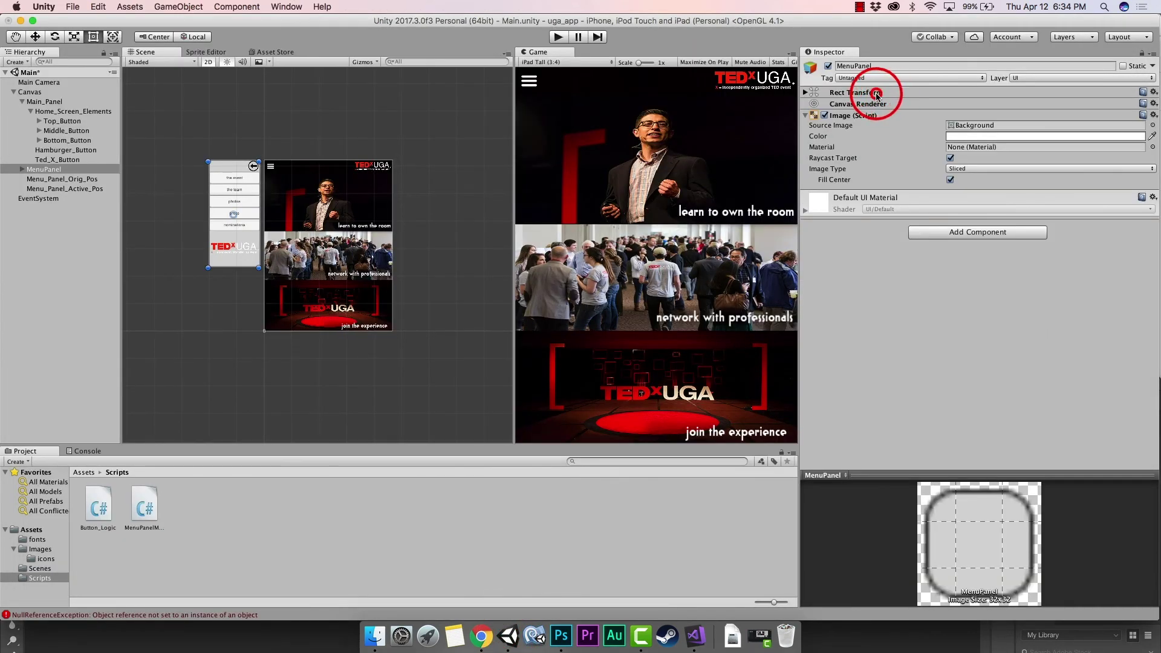
pyautogui.click(877, 94)
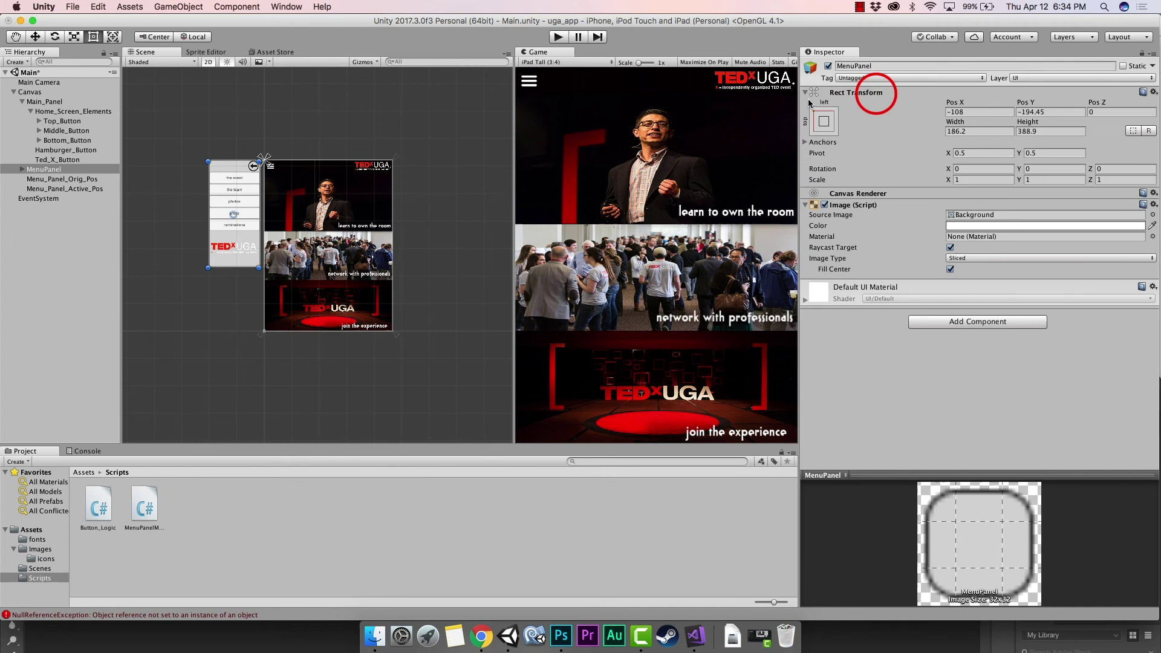
pyautogui.click(864, 94)
pyautogui.click(863, 94)
pyautogui.click(55, 178)
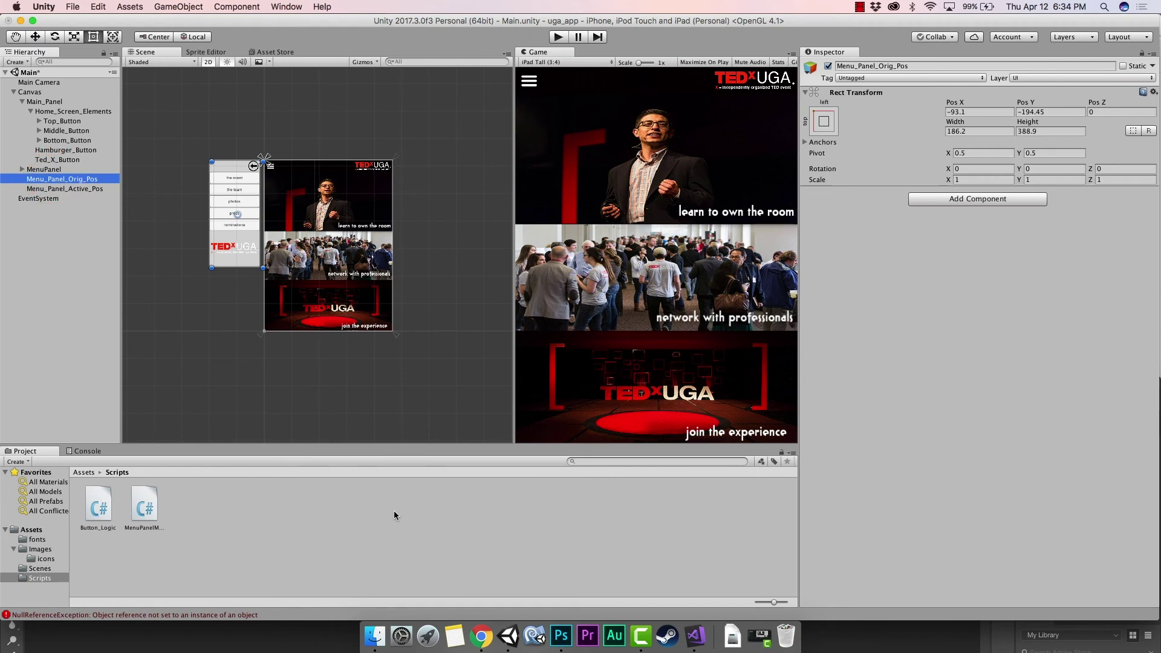
pyautogui.click(696, 635)
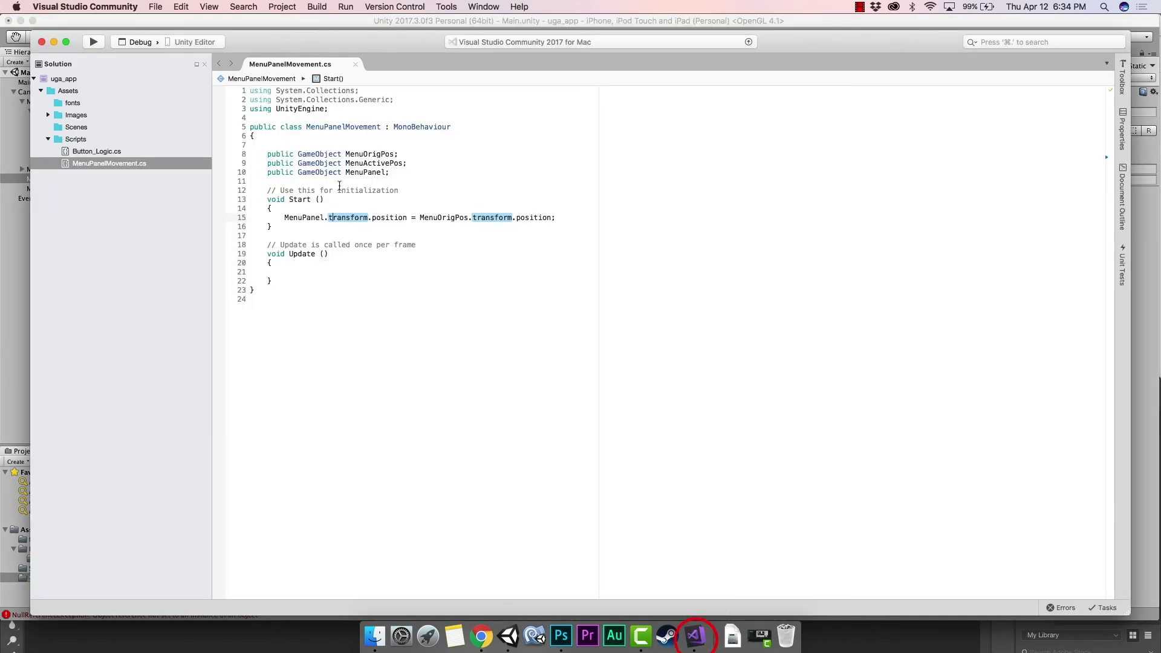
# Step: Highlight the position references in line 15's MenuPanel.transform.position assignment without editing it
pyautogui.click(408, 215)
pyautogui.click(410, 218)
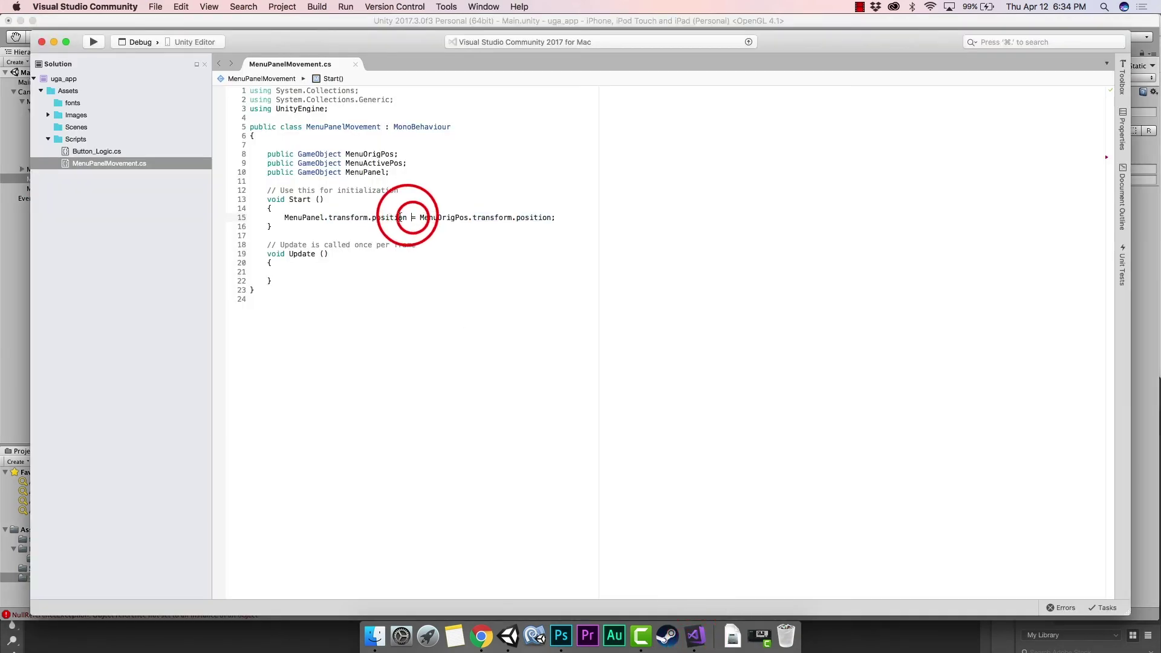
pyautogui.click(488, 217)
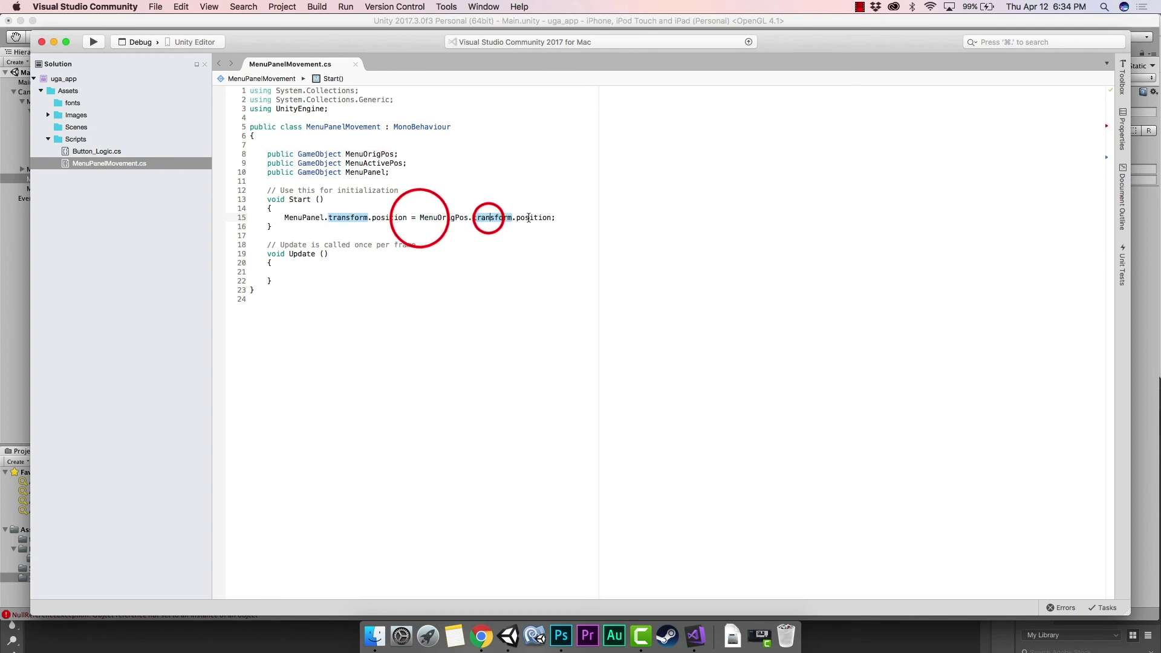
pyautogui.moveTo(566, 219); pyautogui.dragTo(422, 219)
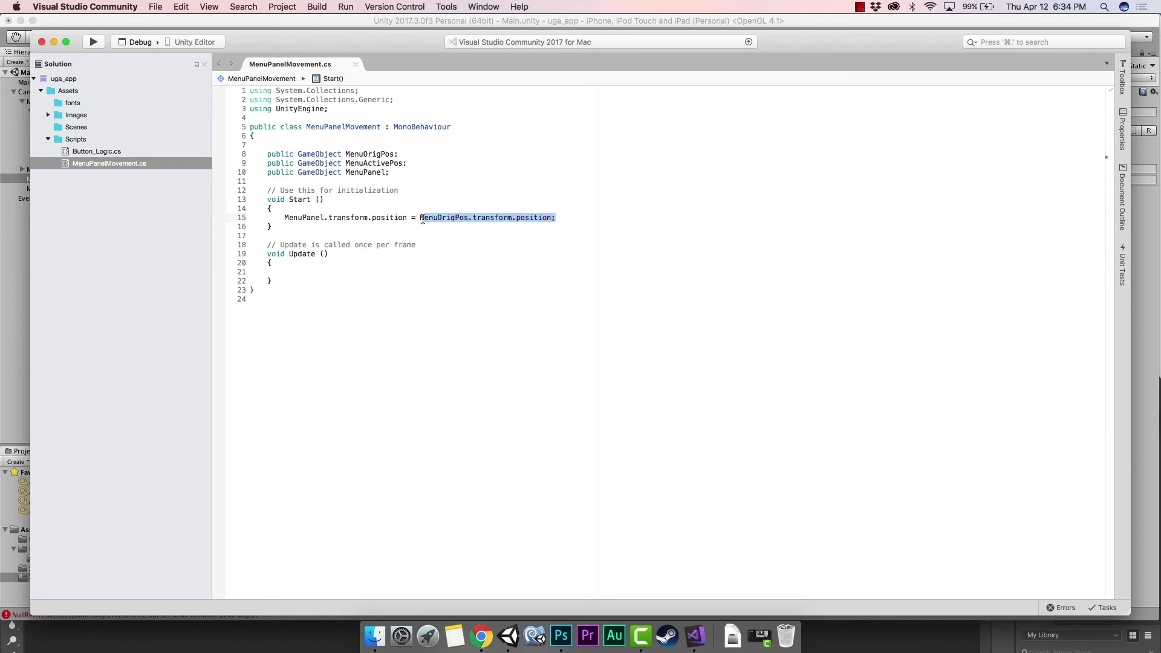
pyautogui.click(392, 218)
pyautogui.doubleClick(394, 218)
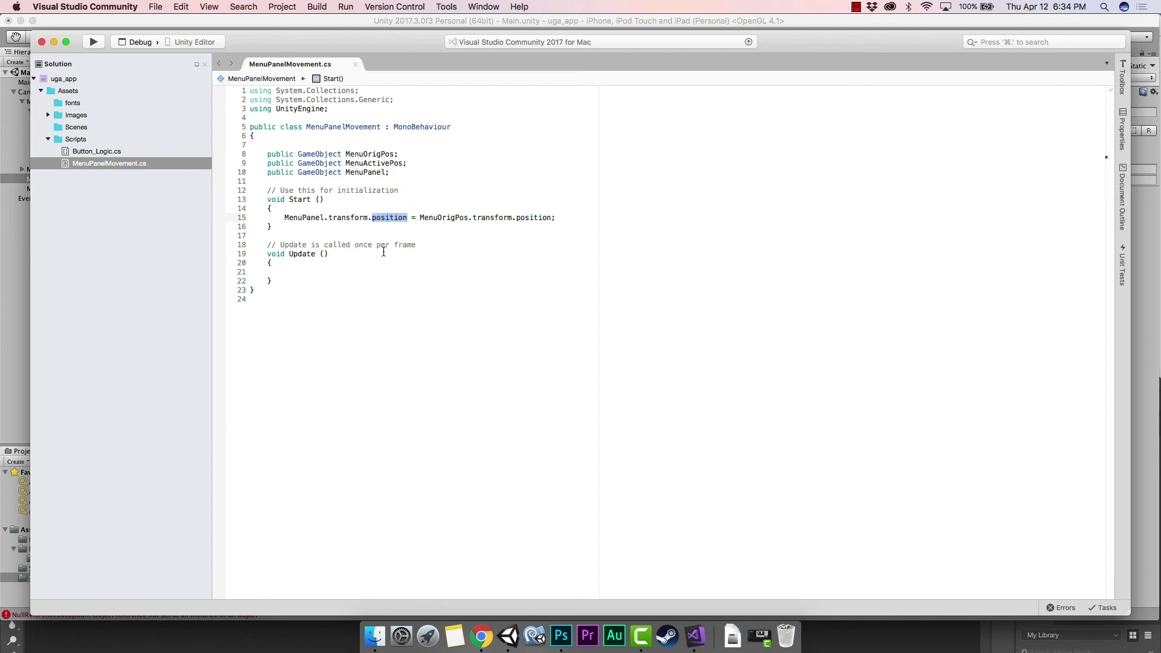
pyautogui.doubleClick(548, 218)
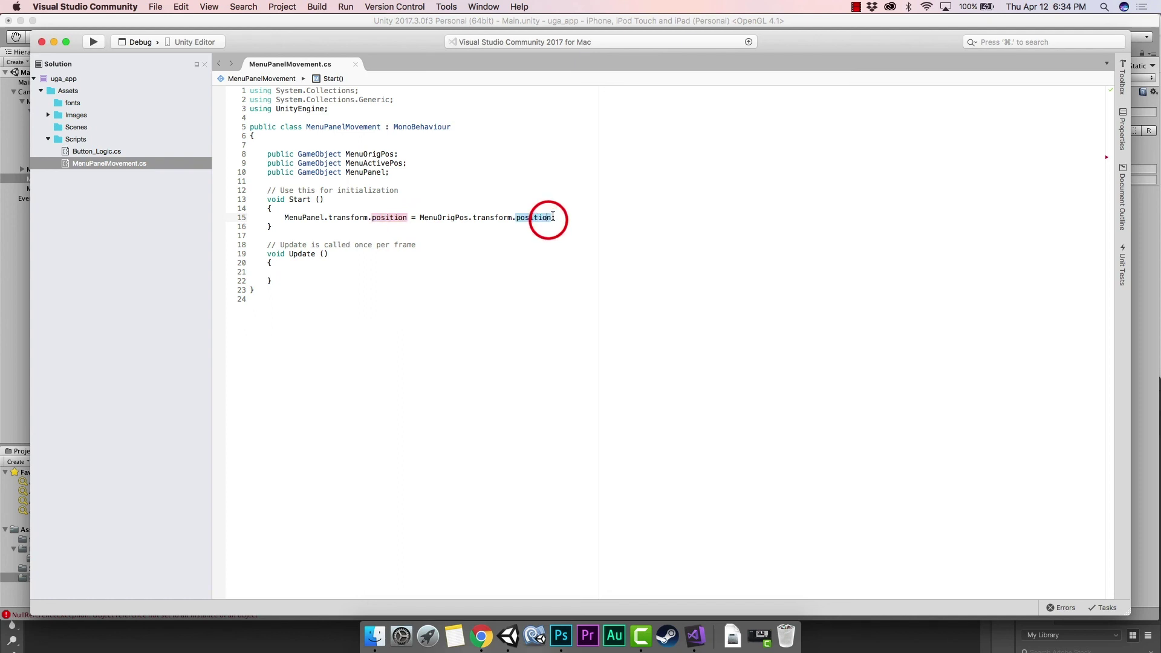
pyautogui.doubleClick(401, 217)
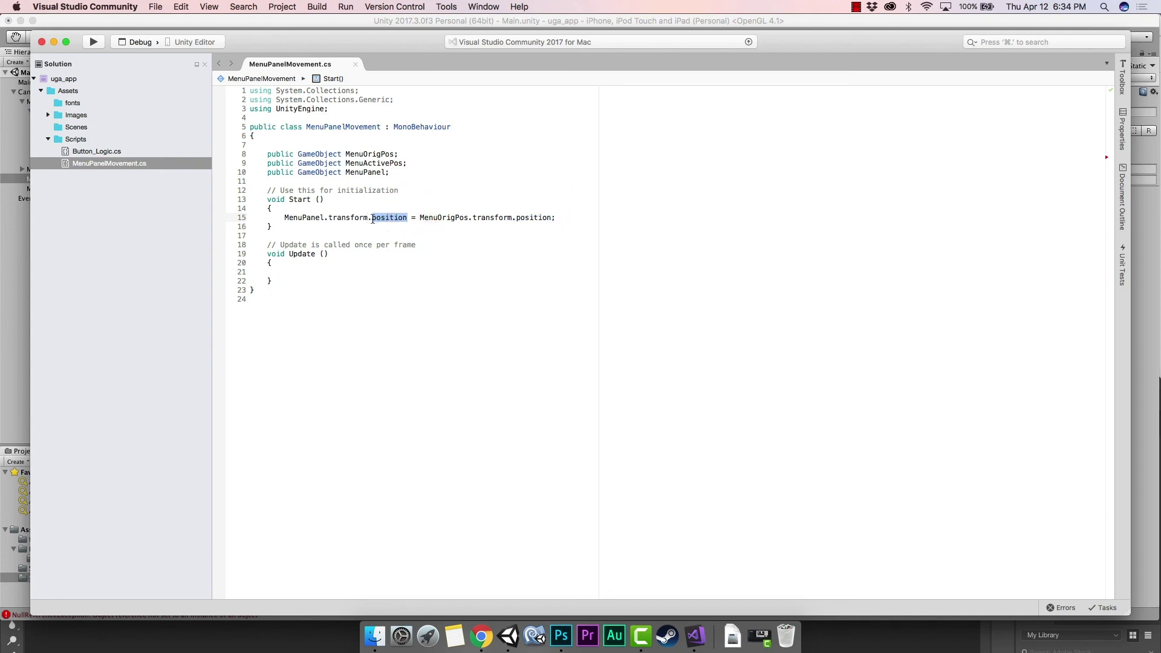
# Step: Back in Unity, inspect Menu_Panel_Active_Pos, then Menu_Panel_Orig_Pos at X -93.1, Y -194.45
pyautogui.click(18, 233)
pyautogui.click(85, 188)
pyautogui.click(85, 180)
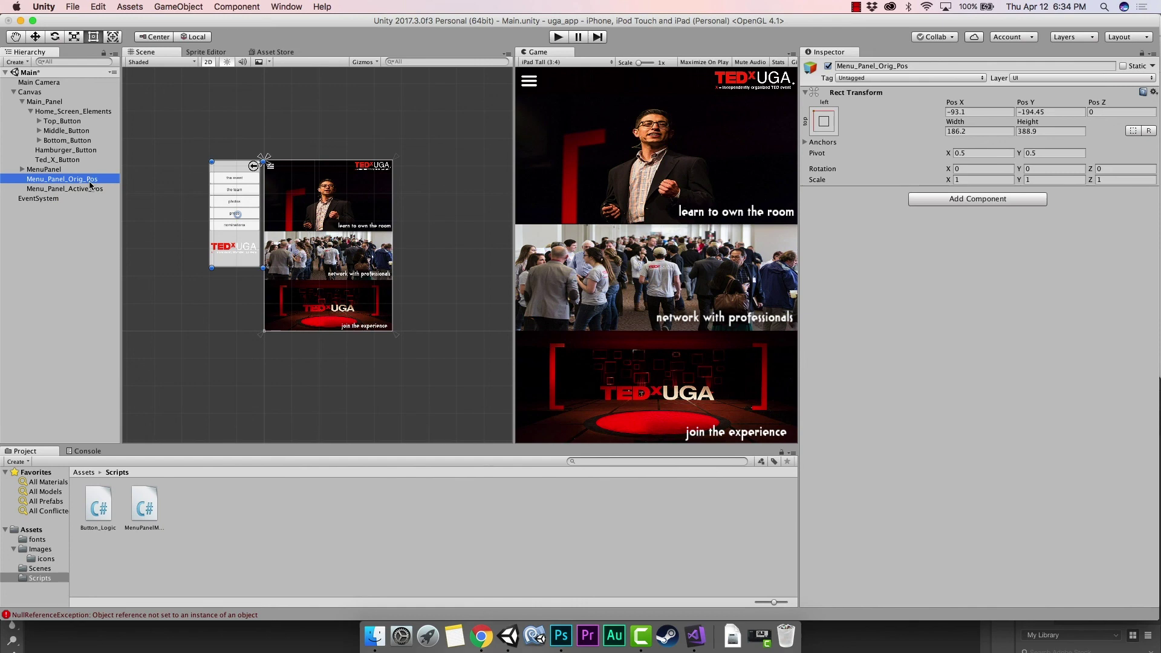
# Step: Review Menu_Panel_Orig_Pos's X -93.1, Y -194.45, Z 0, then MenuPanel's X -108
pyautogui.click(960, 104)
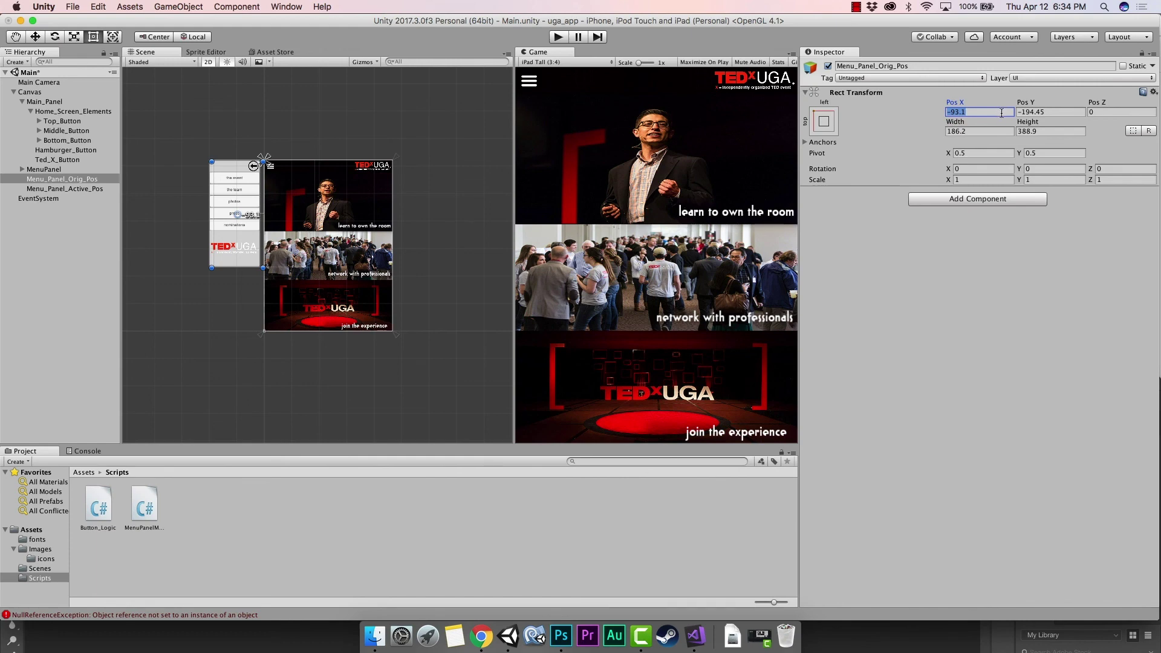
pyautogui.click(1029, 113)
pyautogui.click(1056, 109)
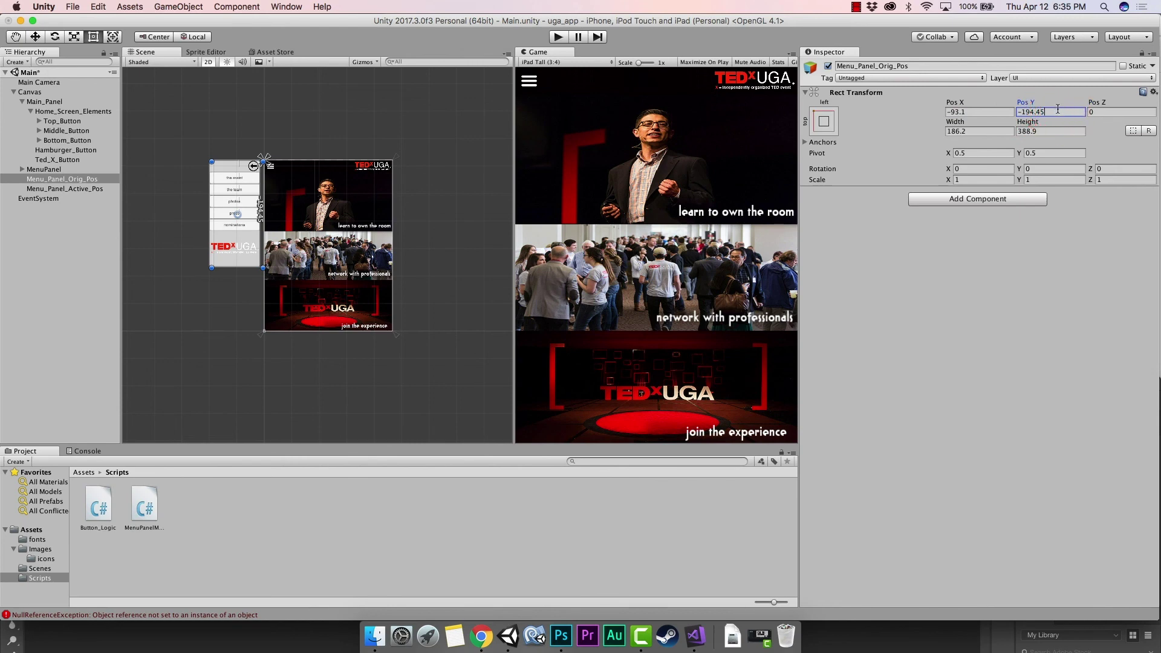
pyautogui.click(1097, 112)
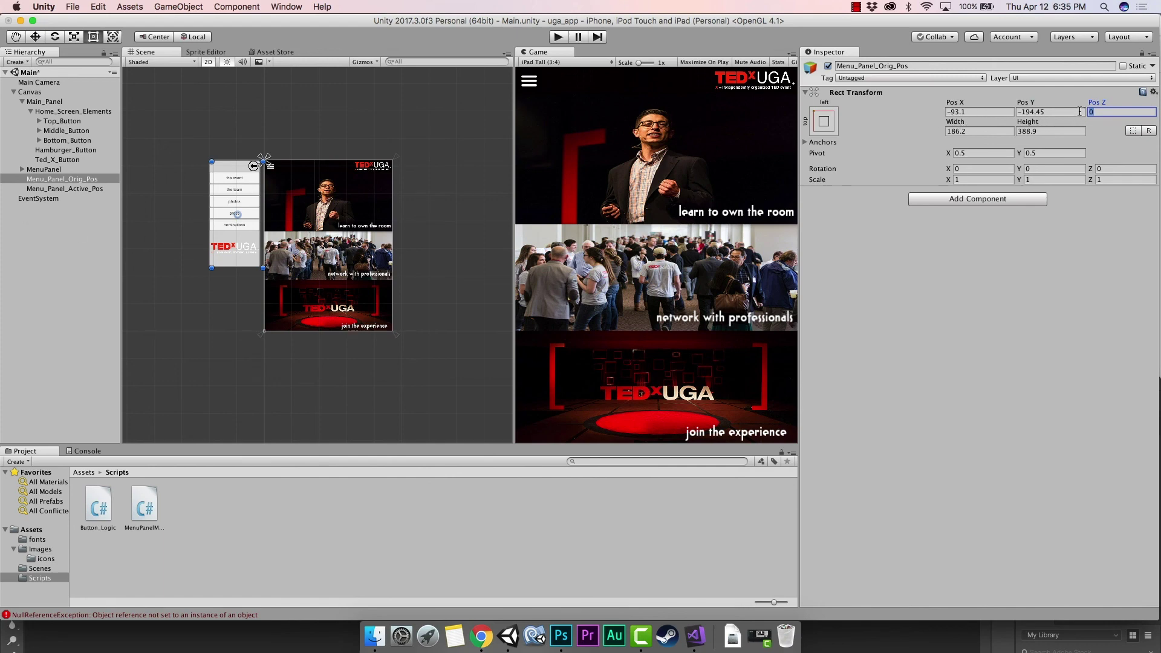
pyautogui.click(29, 170)
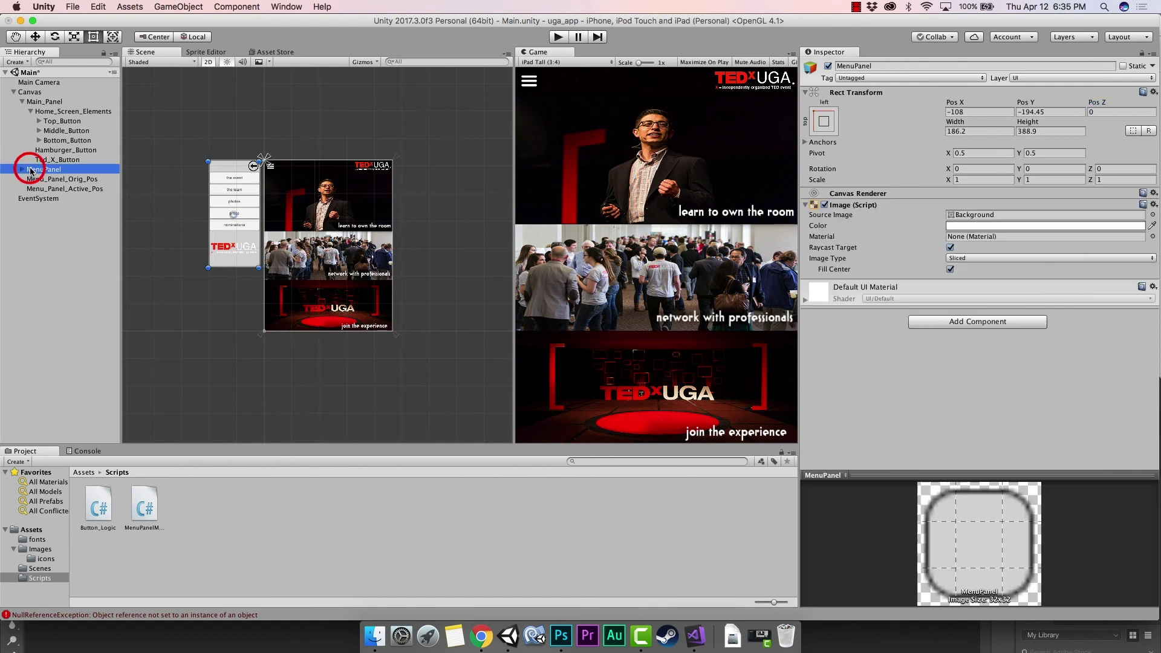
# Step: Start Play mode and compare MenuPanel with Menu_Panel_Orig_Pos, both now at X -93.1
pyautogui.click(557, 37)
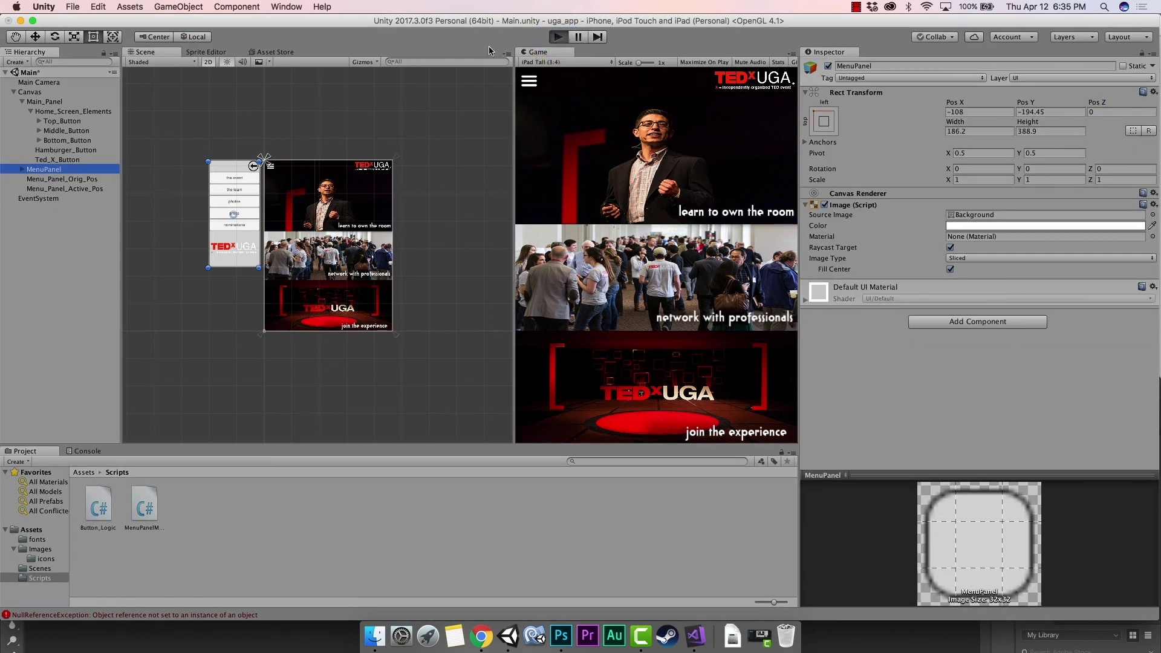
pyautogui.click(81, 180)
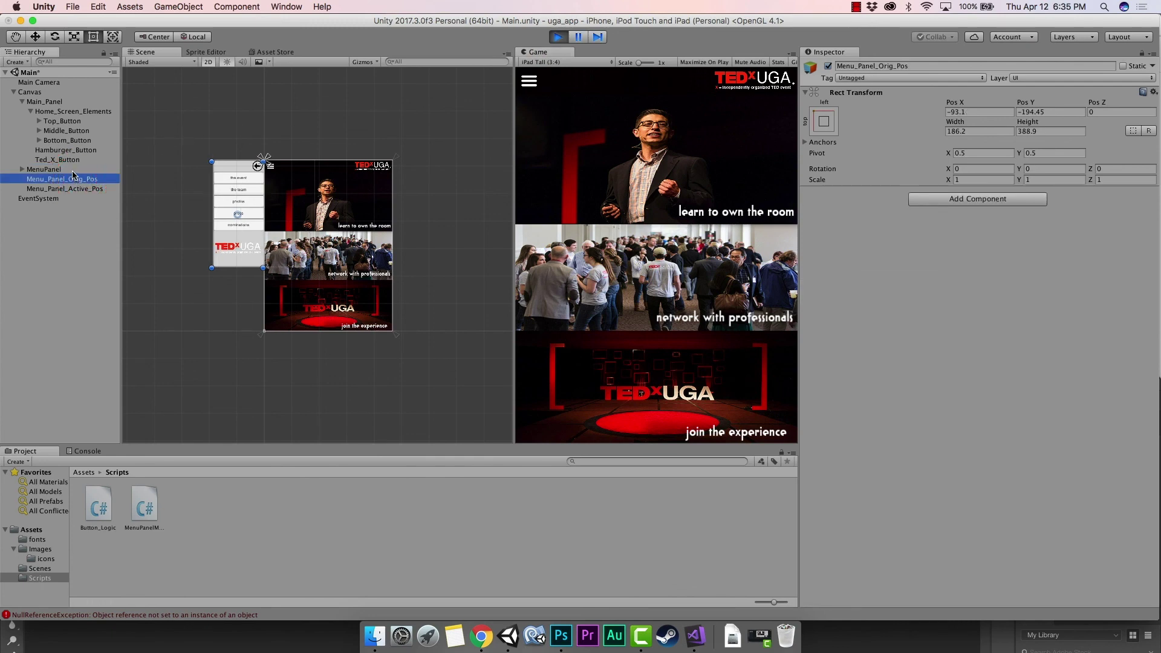
pyautogui.click(72, 171)
pyautogui.click(72, 179)
pyautogui.click(72, 170)
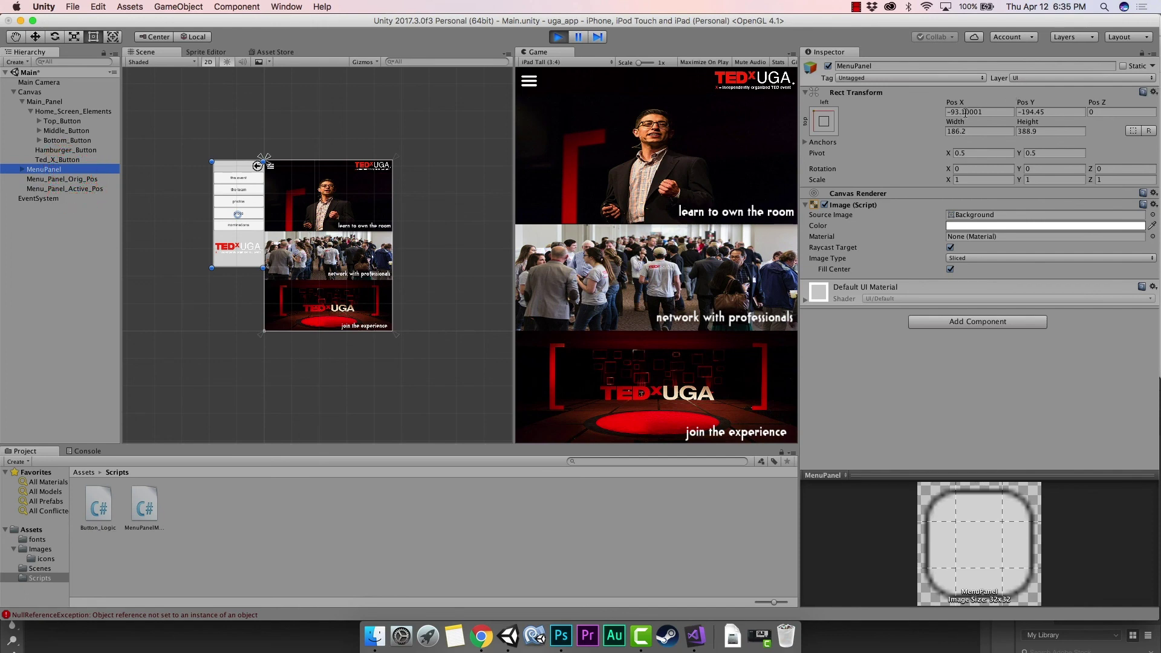
pyautogui.click(53, 180)
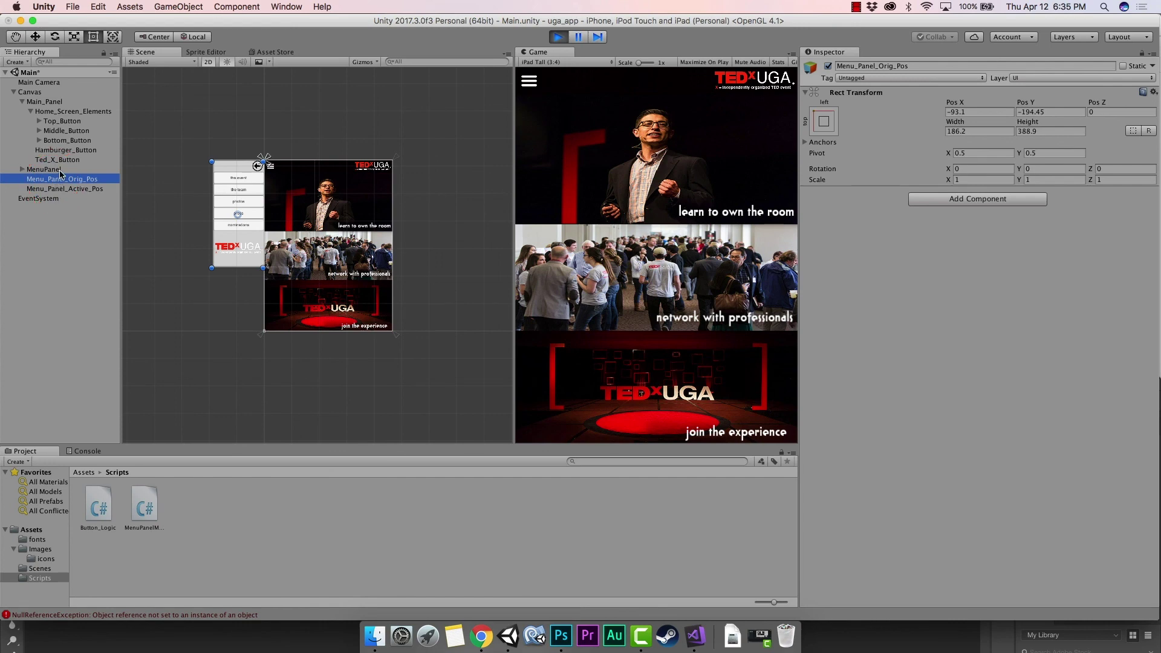
pyautogui.click(61, 171)
pyautogui.click(61, 178)
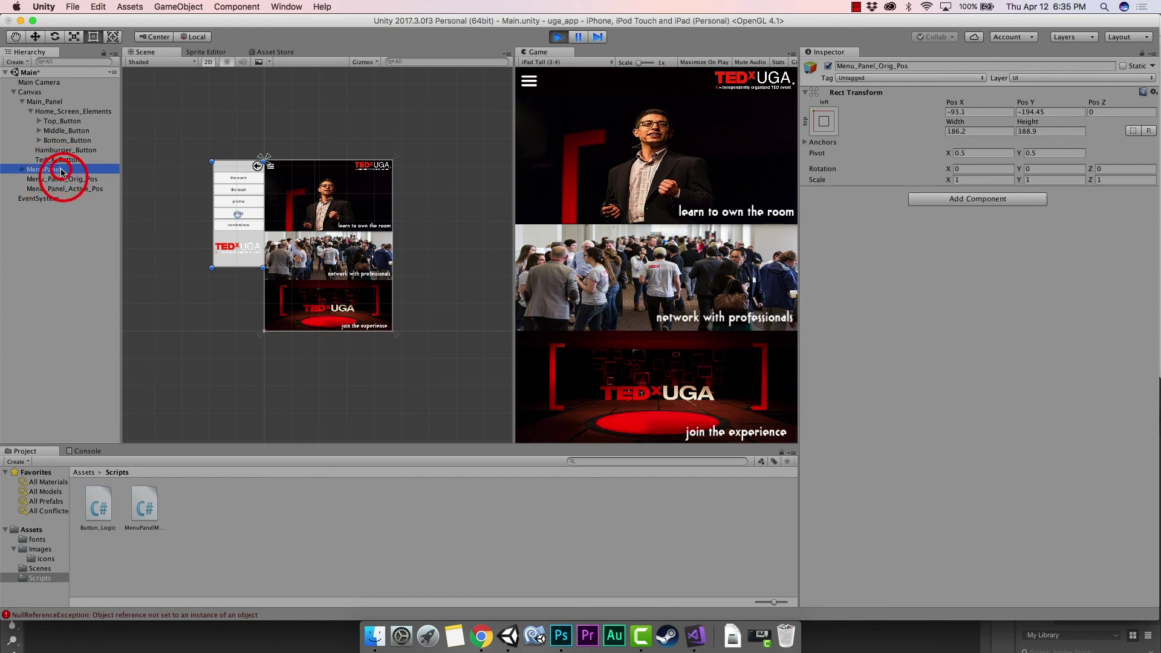
pyautogui.click(61, 170)
pyautogui.click(62, 179)
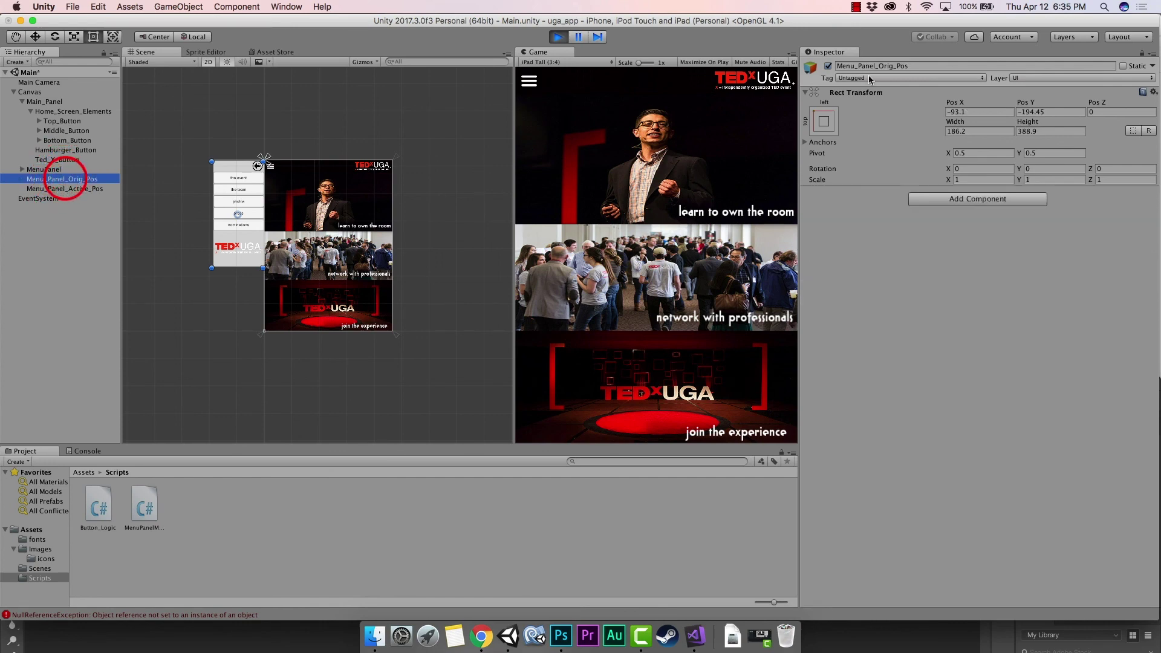
# Step: Review Menu_Panel_Orig_Pos's X -93.1, Y -194.45, Z 0 fields, then stop Play mode
pyautogui.click(945, 102)
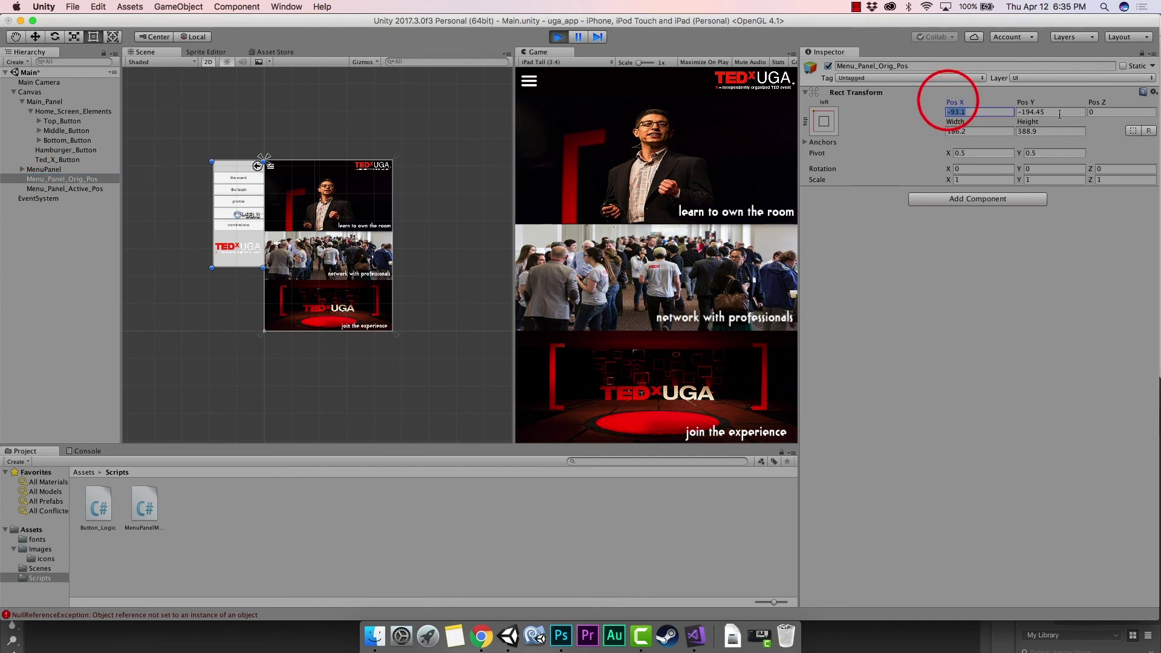
pyautogui.click(1056, 112)
pyautogui.click(1107, 112)
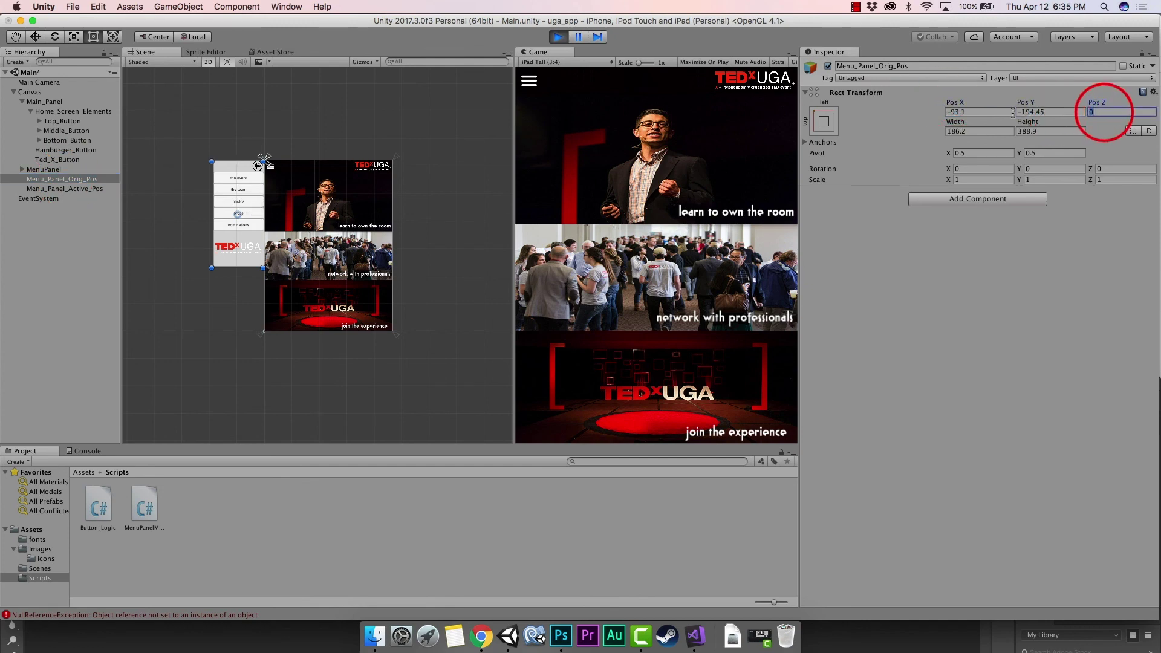
pyautogui.click(962, 112)
pyautogui.click(1043, 112)
pyautogui.click(1110, 113)
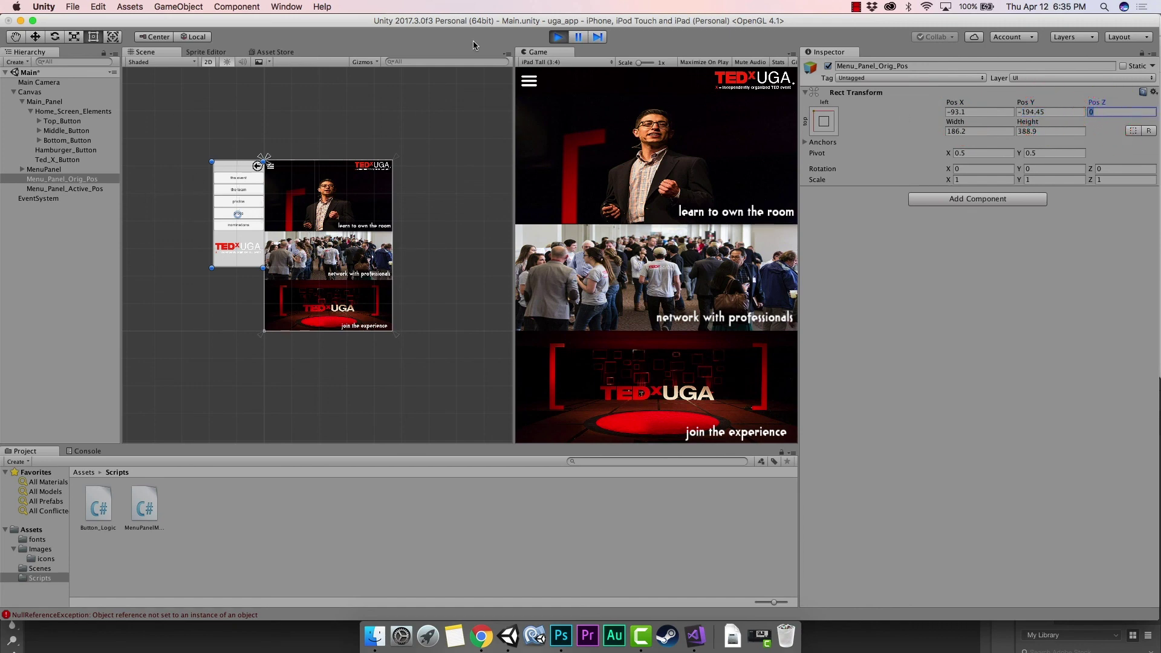
pyautogui.click(565, 38)
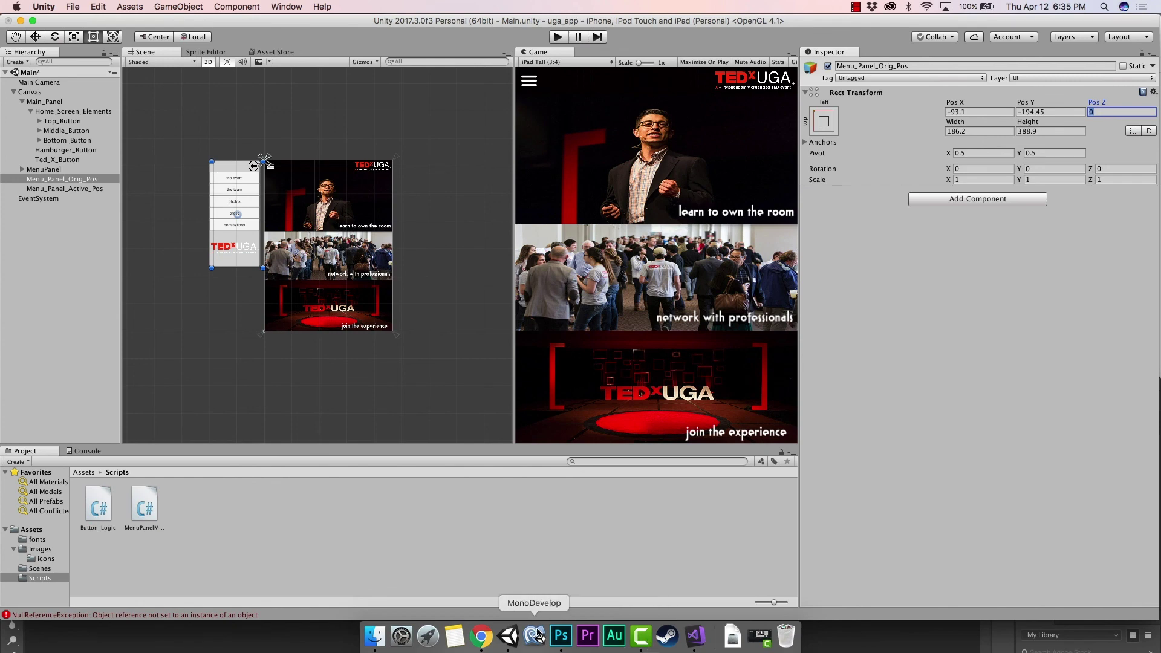
# Step: In Visual Studio, dismiss the updates notice and view Transform.position's quick info on line 15
pyautogui.click(696, 637)
pyautogui.click(588, 419)
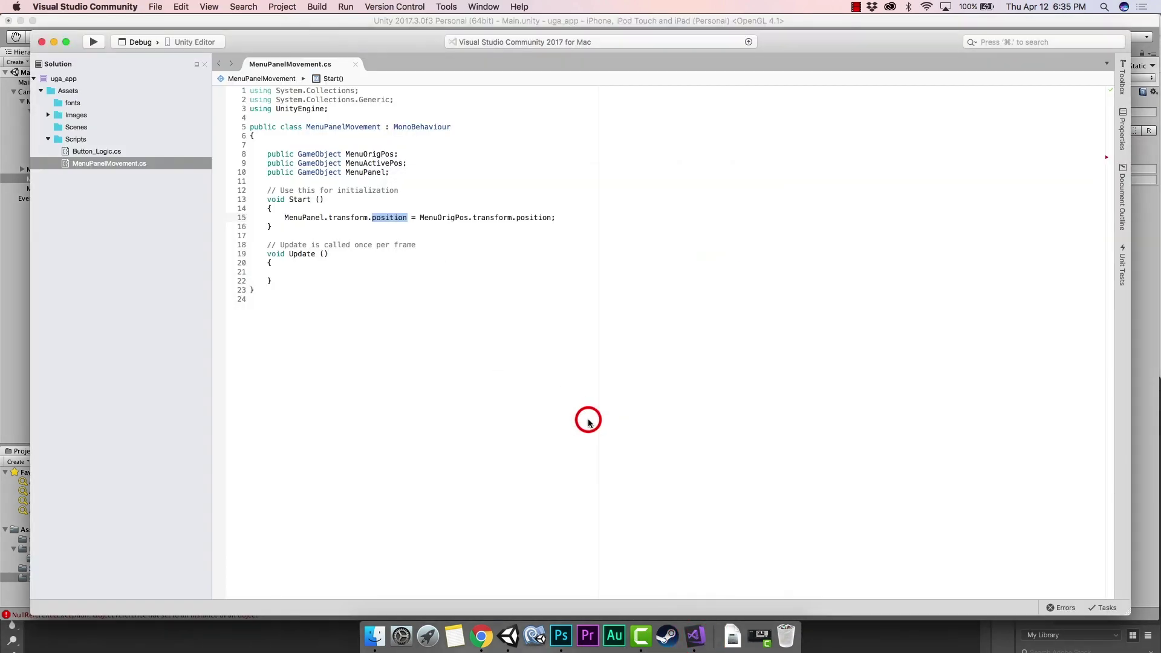
pyautogui.click(409, 226)
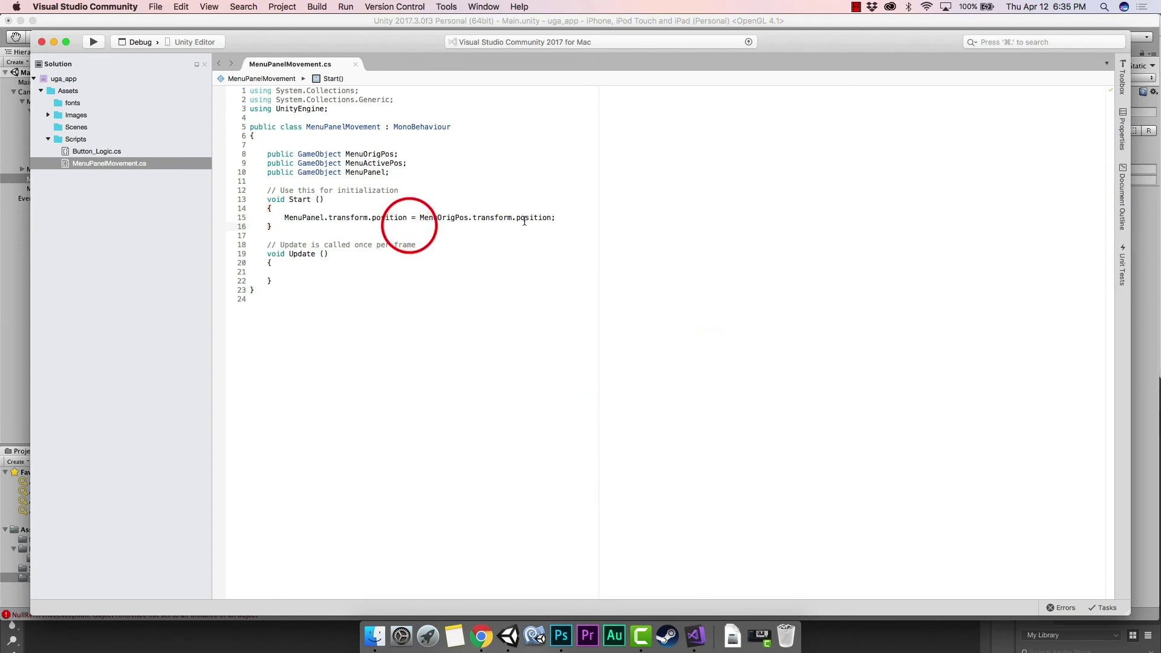
pyautogui.moveTo(524, 221)
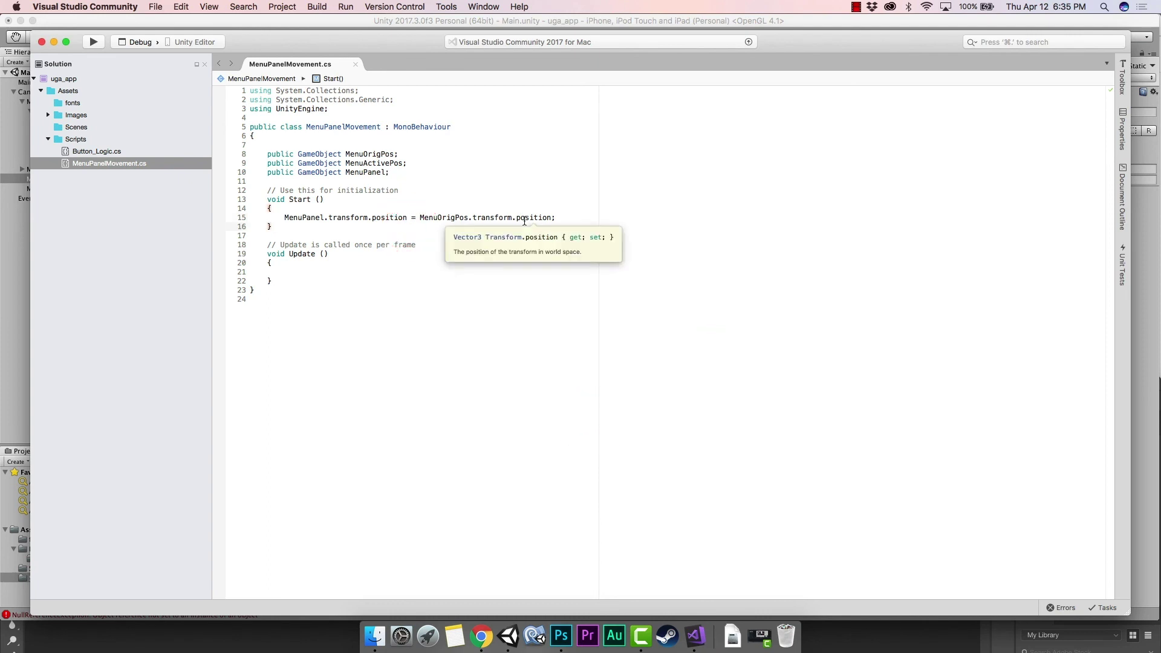